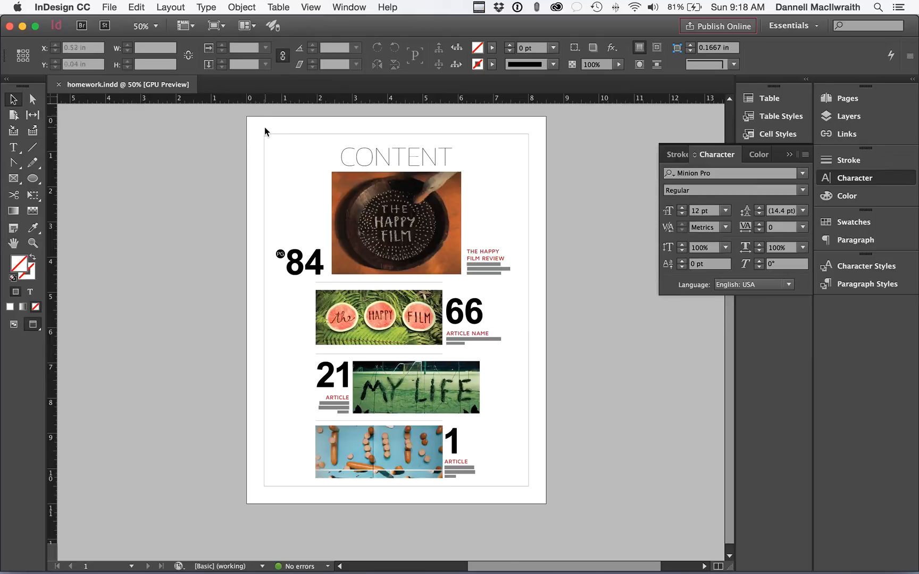
# - Start a new Letter-size print document and set its bleed to 0.125 in on all sides
pyautogui.click(109, 7)
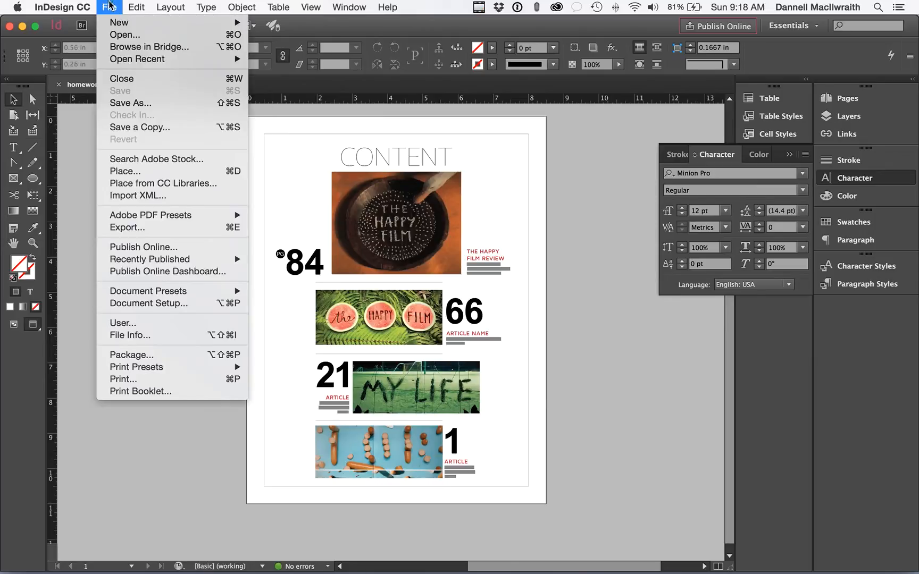
pyautogui.moveTo(153, 23)
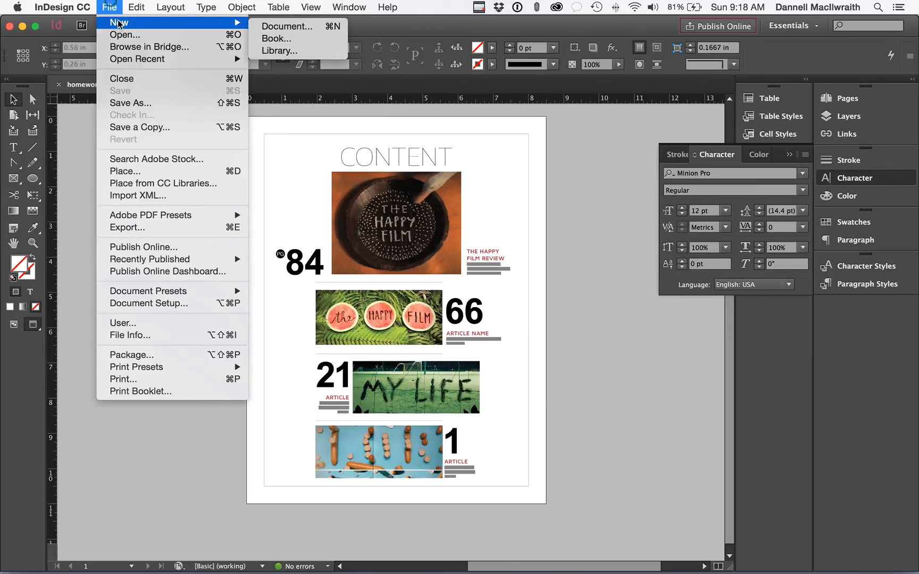
pyautogui.click(299, 28)
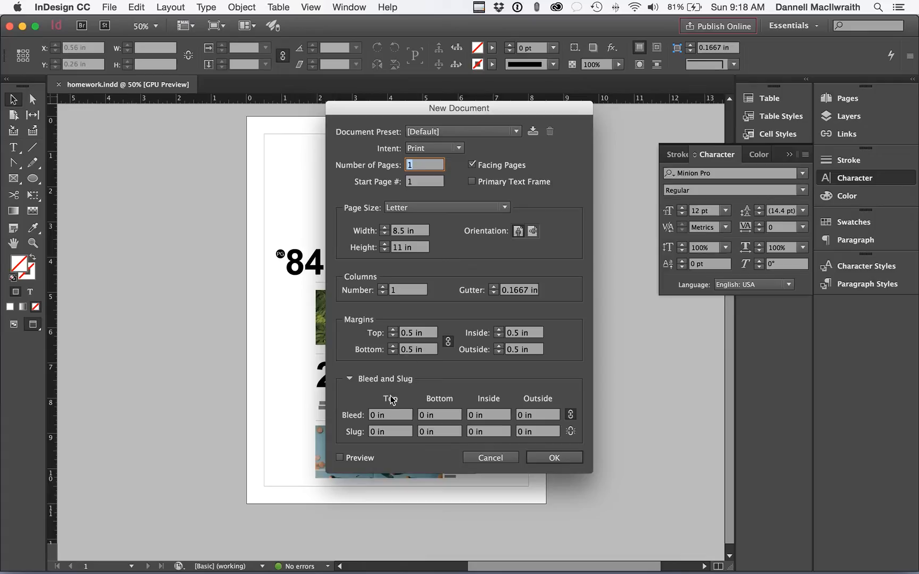
pyautogui.click(391, 416)
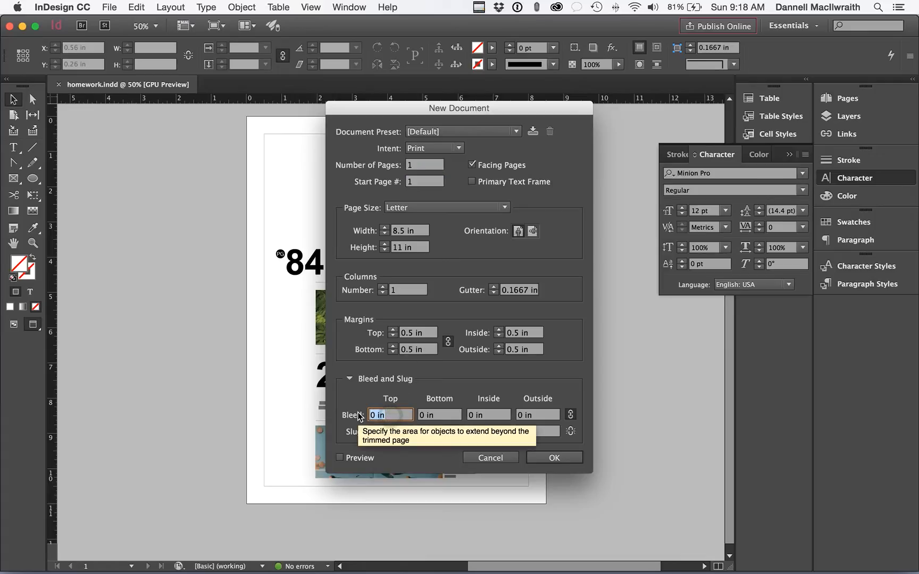
pyautogui.write('.125')
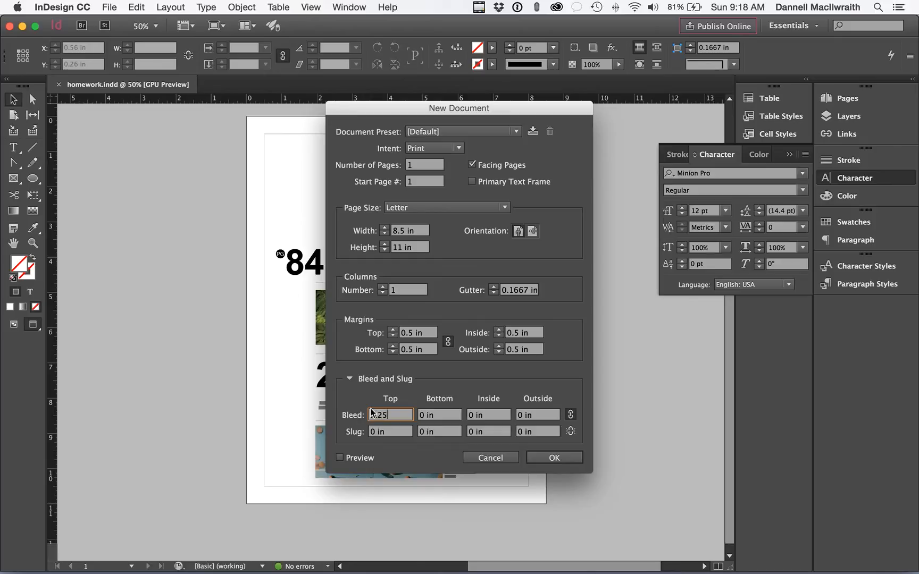
pyautogui.press('Tab')
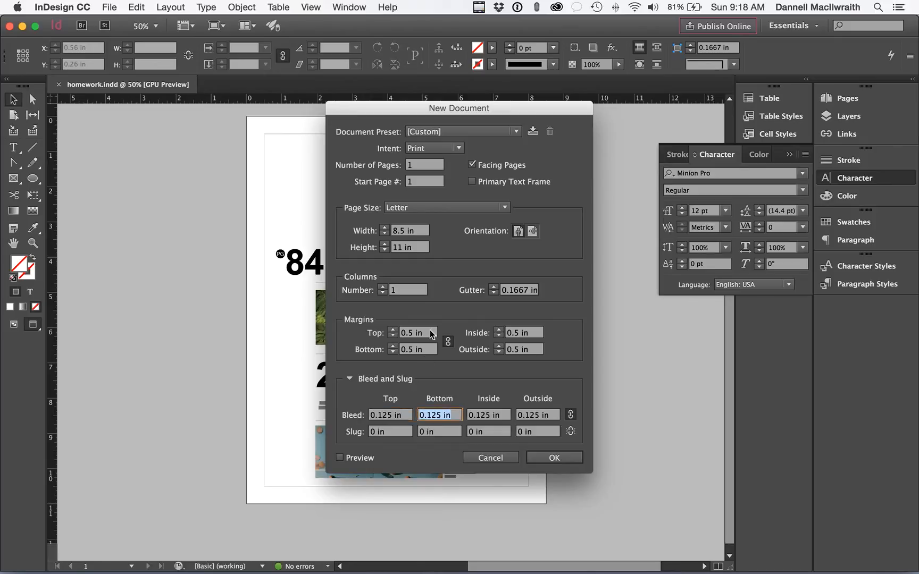
# - Set the new document to four columns and create it
pyautogui.click(382, 287)
pyautogui.click(382, 287)
pyautogui.click(382, 287)
pyautogui.click(555, 458)
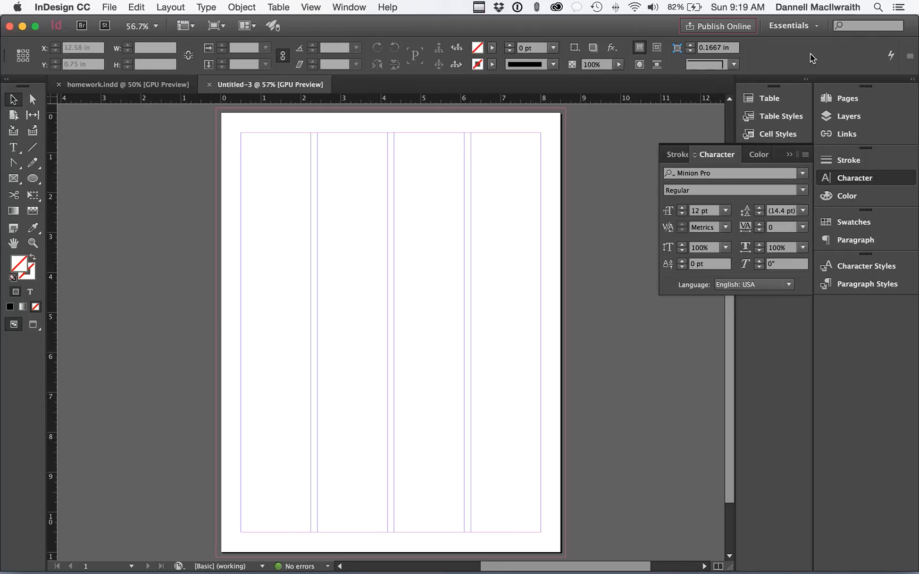
# - Reset the Essentials workspace and collapse the expanded CC Libraries panel
pyautogui.click(816, 26)
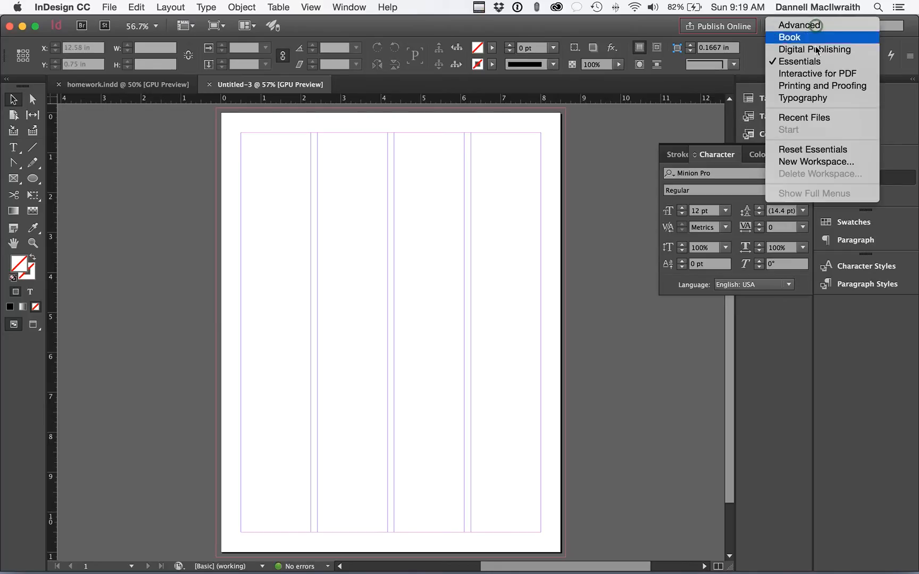
pyautogui.click(813, 149)
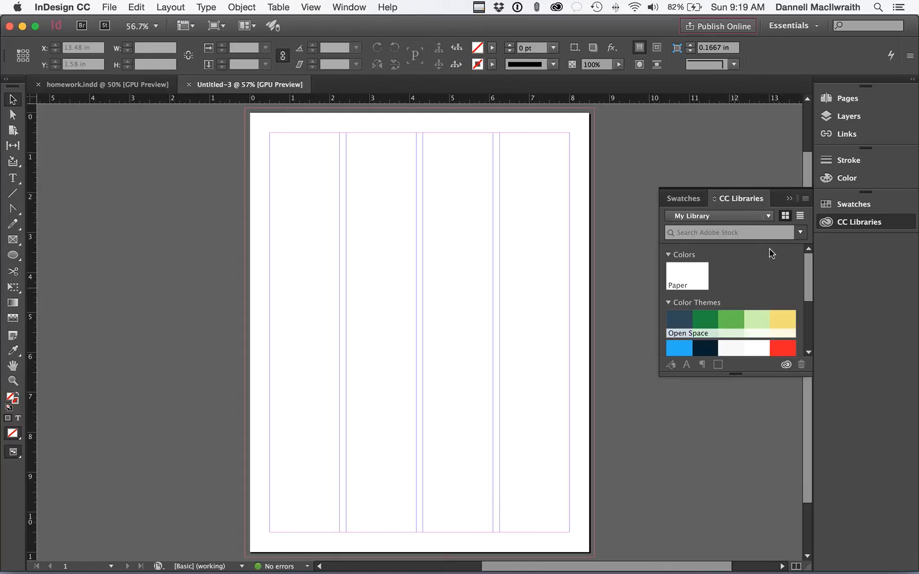
pyautogui.click(790, 200)
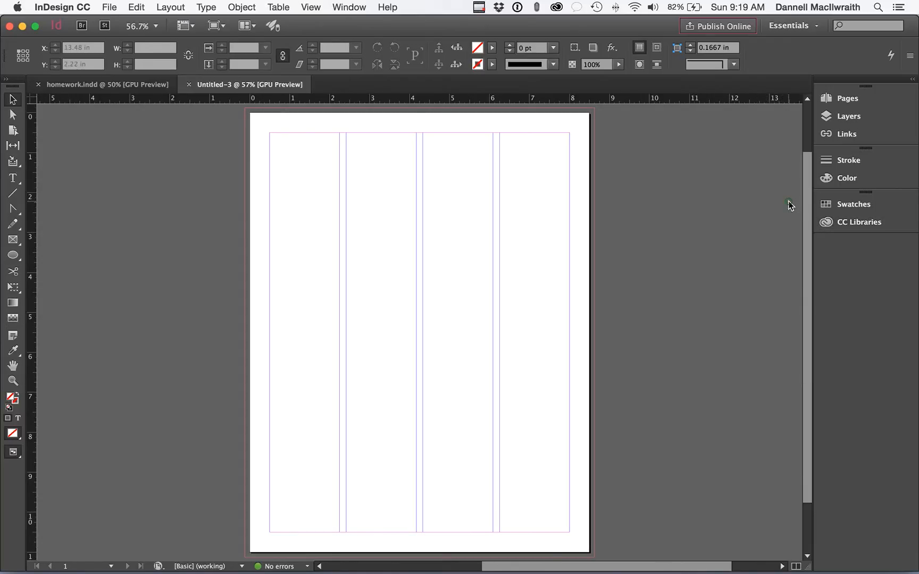
# - Examine the docked Pages, Layers, Links, Stroke, Color, Swatches and CC Libraries panels one after another
pyautogui.click(848, 99)
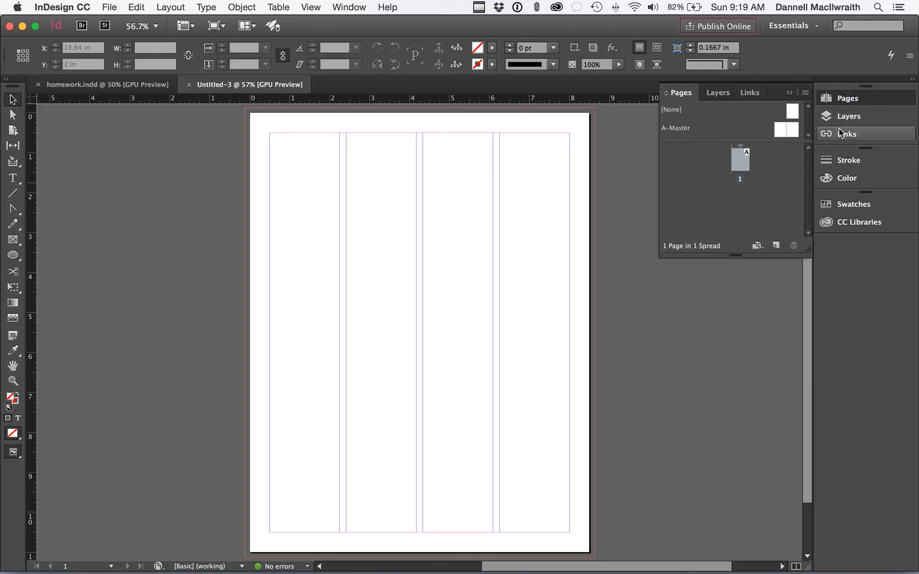
pyautogui.click(841, 119)
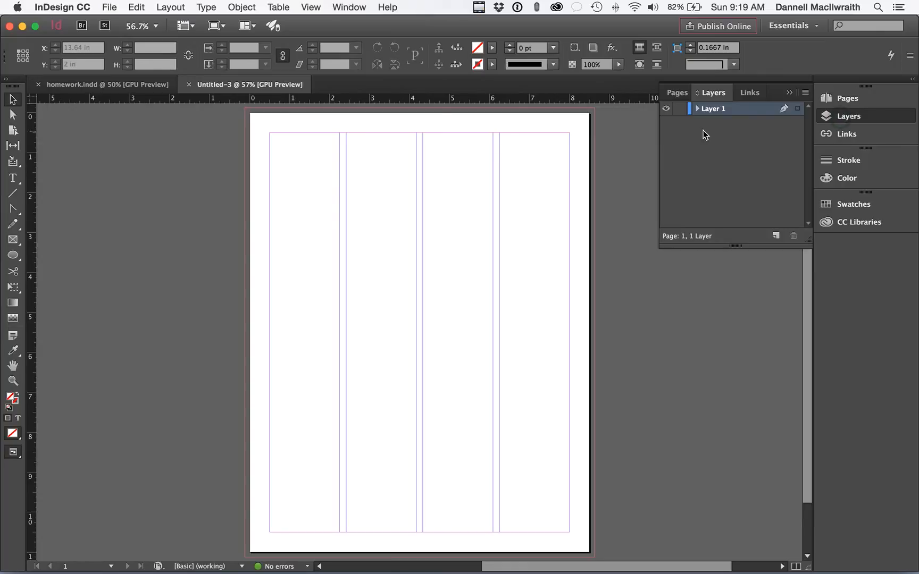
pyautogui.click(861, 133)
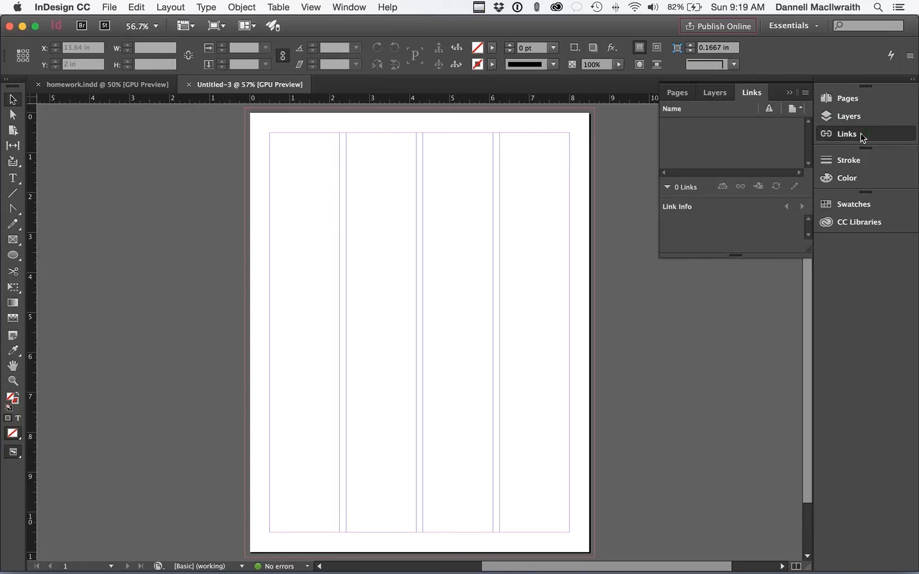
pyautogui.click(843, 160)
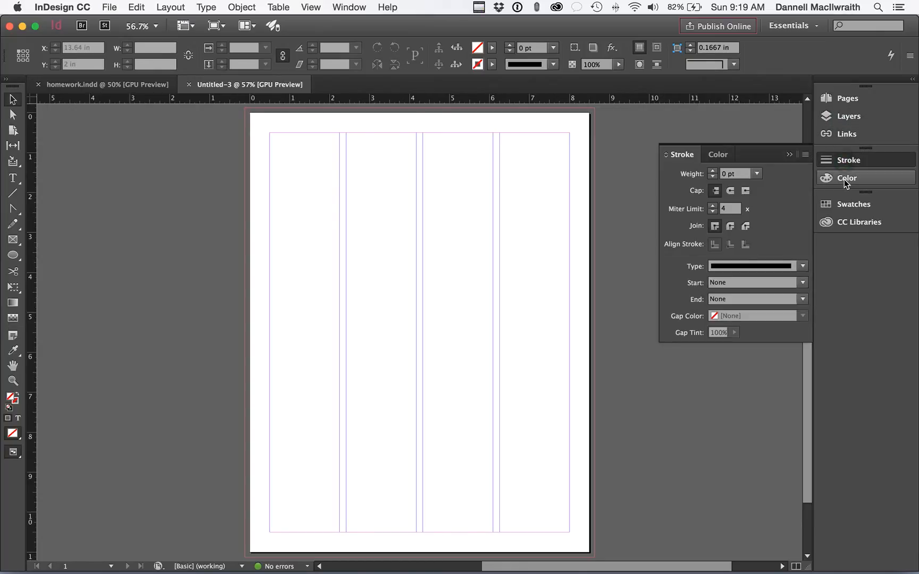
pyautogui.click(844, 180)
pyautogui.click(844, 204)
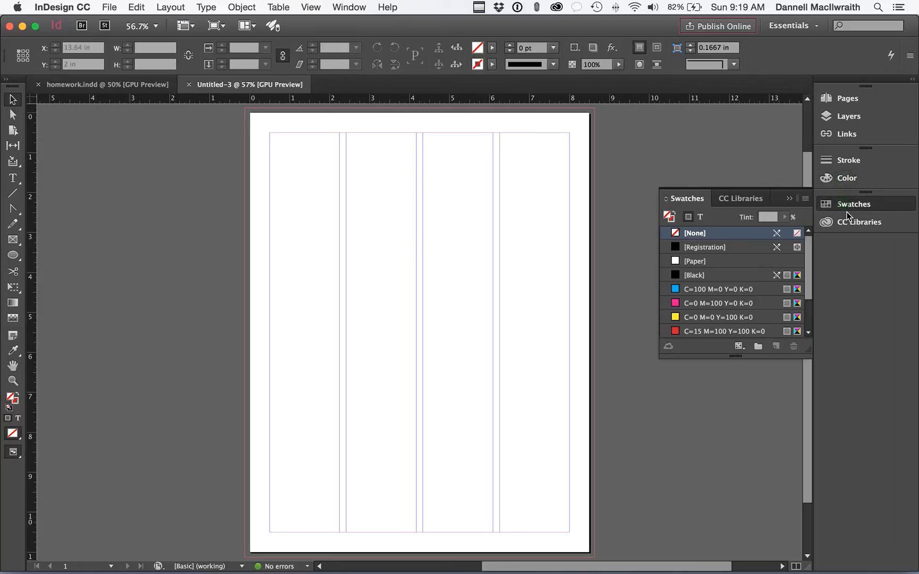
pyautogui.click(846, 224)
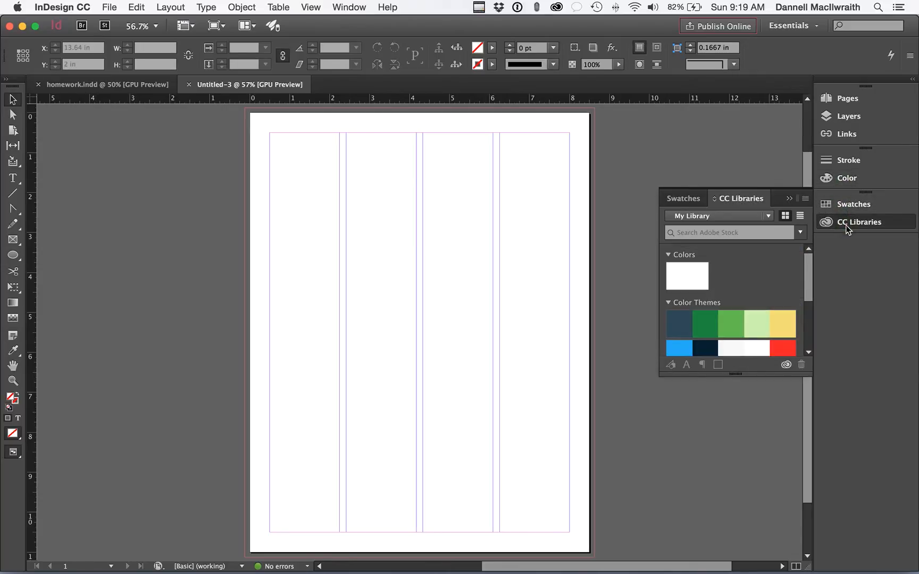
pyautogui.click(845, 224)
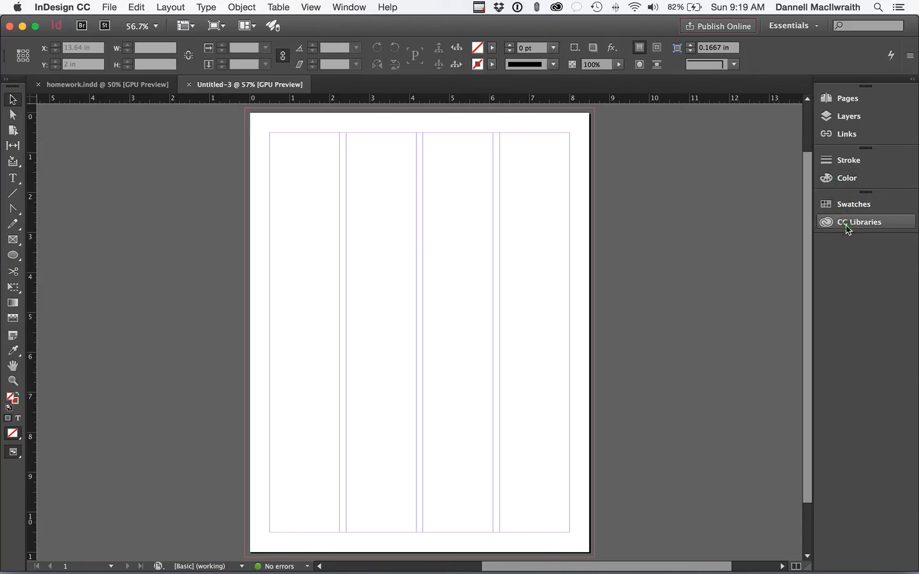
# - Switch the toolbox to two columns and, with the rulers shown, place a vertical guide at X 4.25 in
pyautogui.click(6, 82)
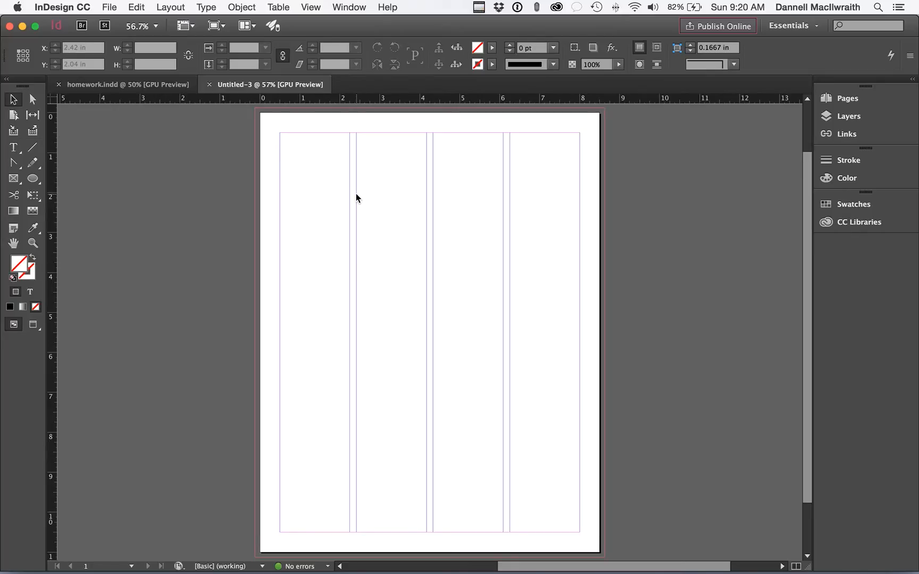
pyautogui.press('super+r')
pyautogui.press('super+r')
pyautogui.press('super+r')
pyautogui.press('super+r')
pyautogui.moveTo(53, 131); pyautogui.dragTo(429, 121)
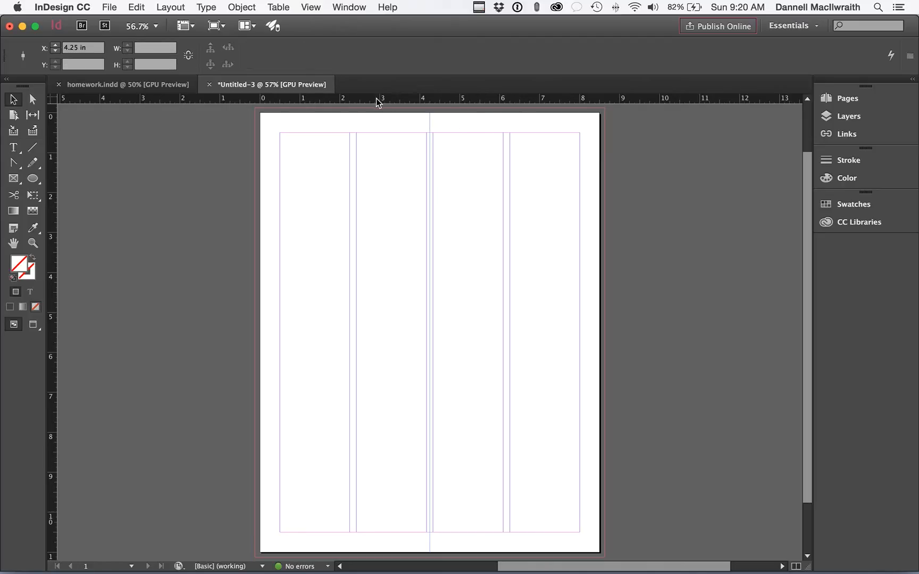
# - Check the horizontal and vertical ruler units in the Units & Increments preferences
pyautogui.click(73, 7)
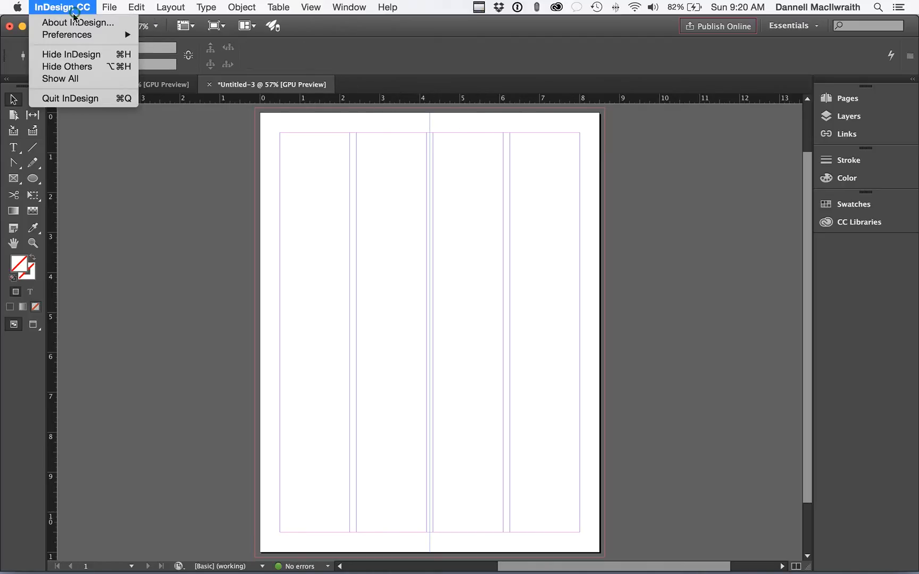
pyautogui.moveTo(78, 35)
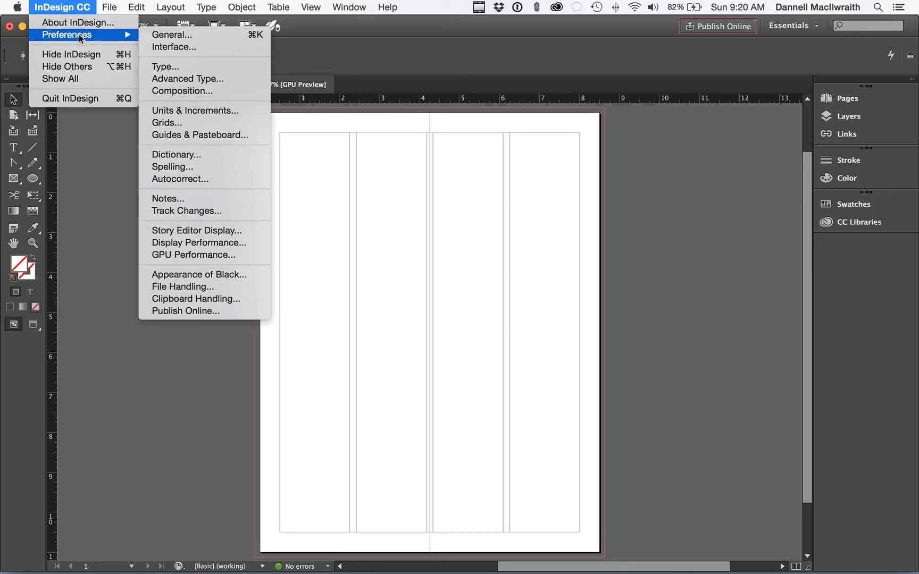
pyautogui.click(193, 115)
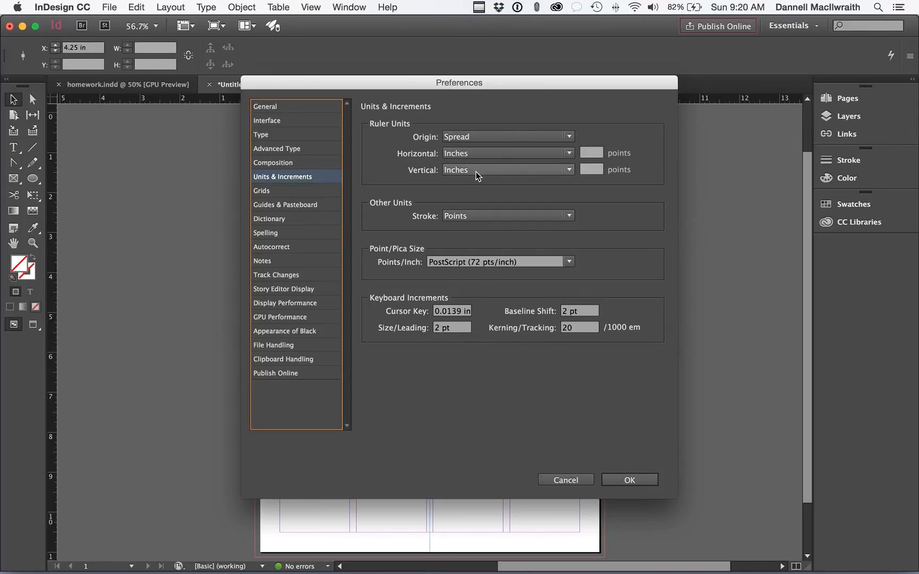
pyautogui.click(639, 480)
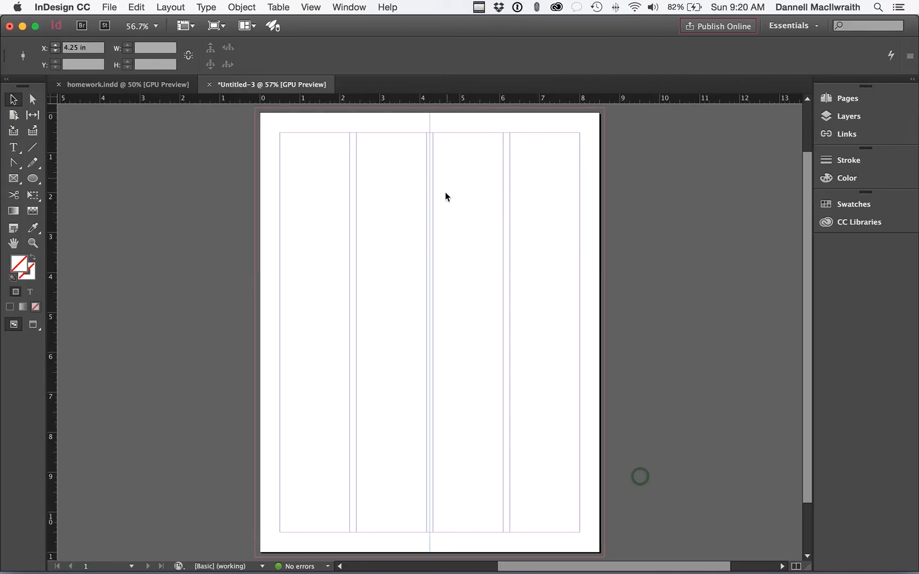
# - Add a text frame about 3.67 by 0.88 in across the two middle columns near the page top, containing "content", and select it
pyautogui.moveTo(462, 553)
pyautogui.click(11, 149)
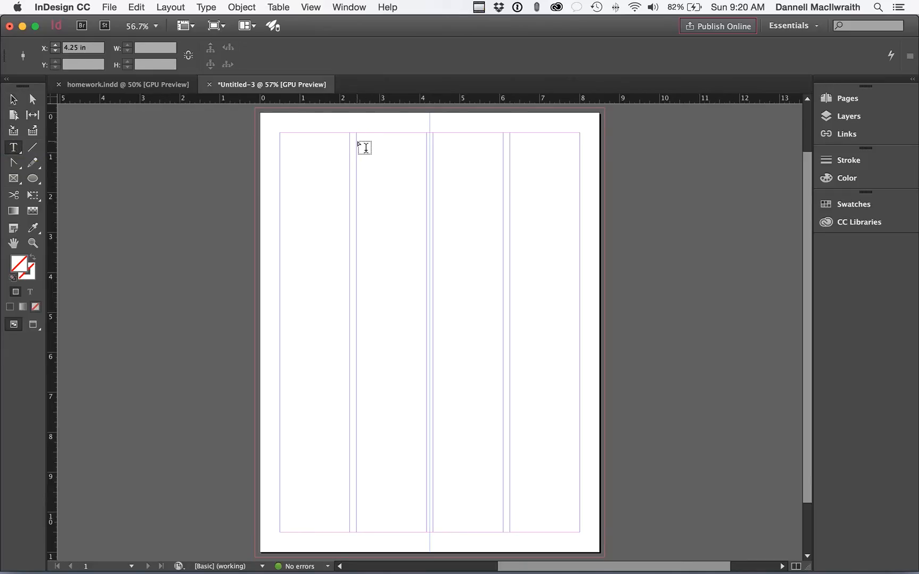
pyautogui.moveTo(356, 140); pyautogui.dragTo(503, 173)
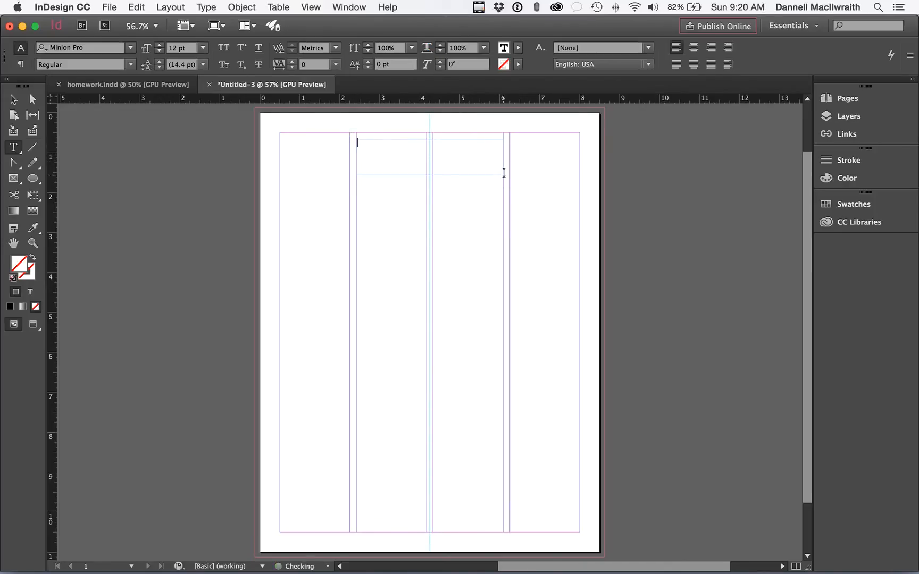
pyautogui.write('content')
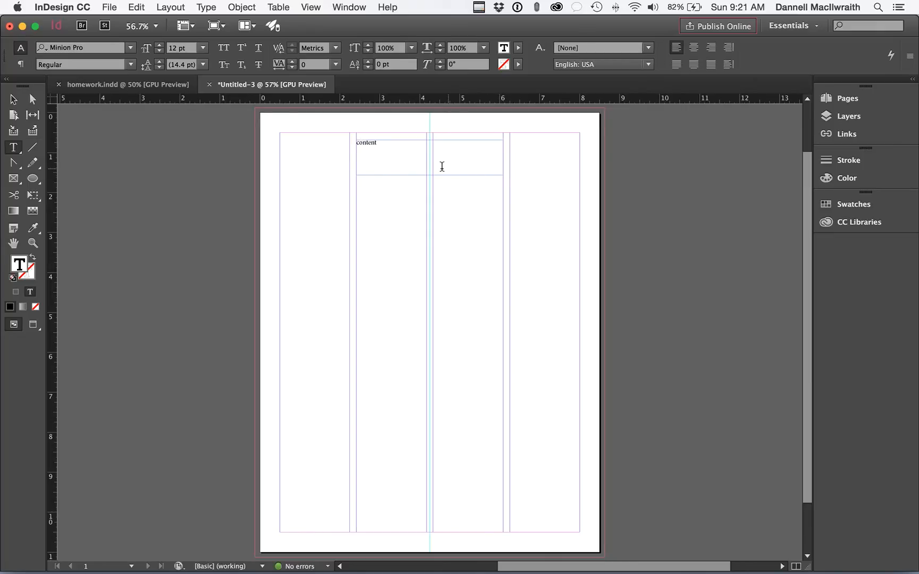
pyautogui.click(14, 100)
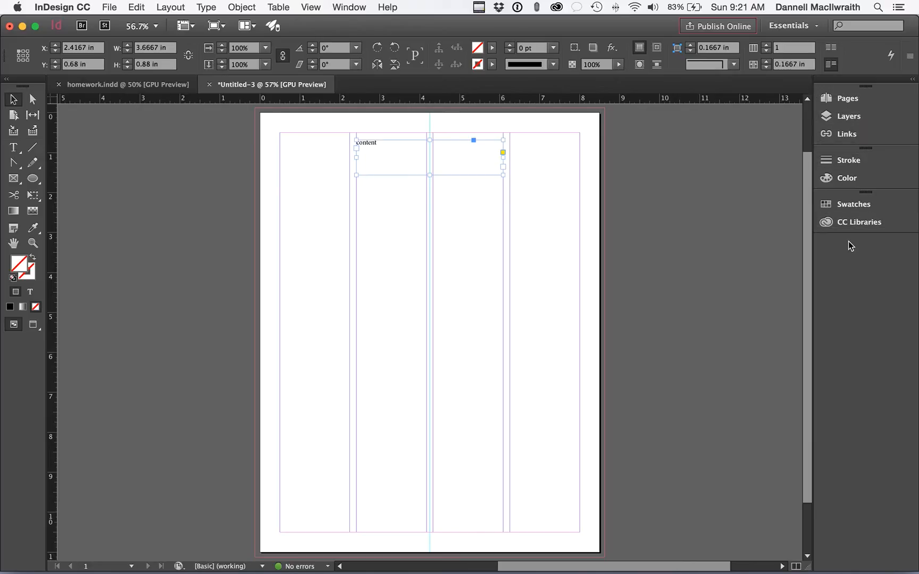
# - Open the Character panel and dock it as its own group below CC Libraries, leaving it collapsed
pyautogui.click(349, 7)
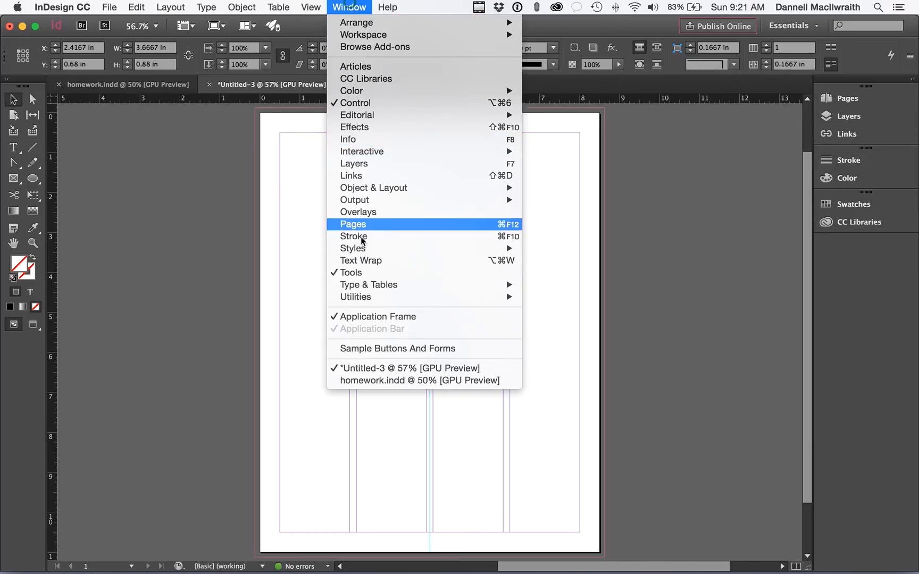
pyautogui.moveTo(365, 287)
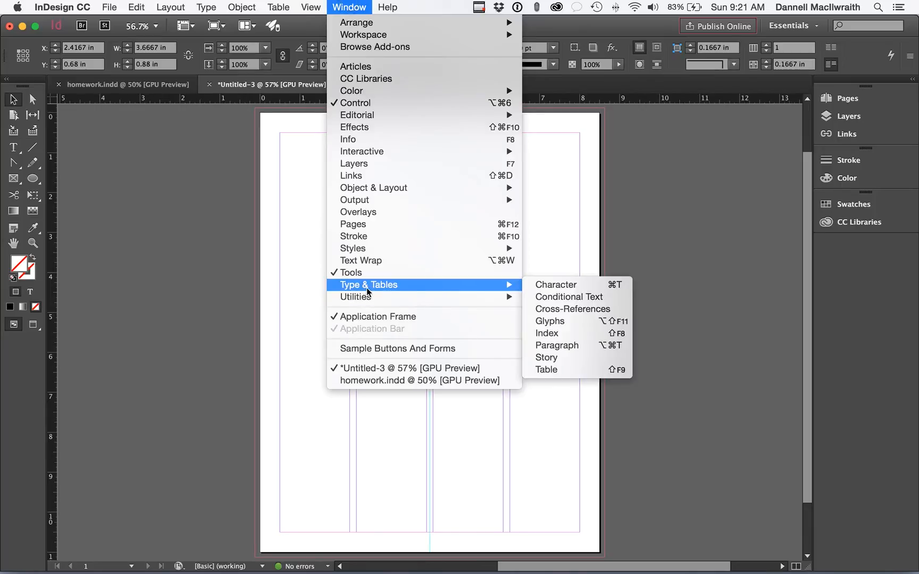
pyautogui.click(555, 285)
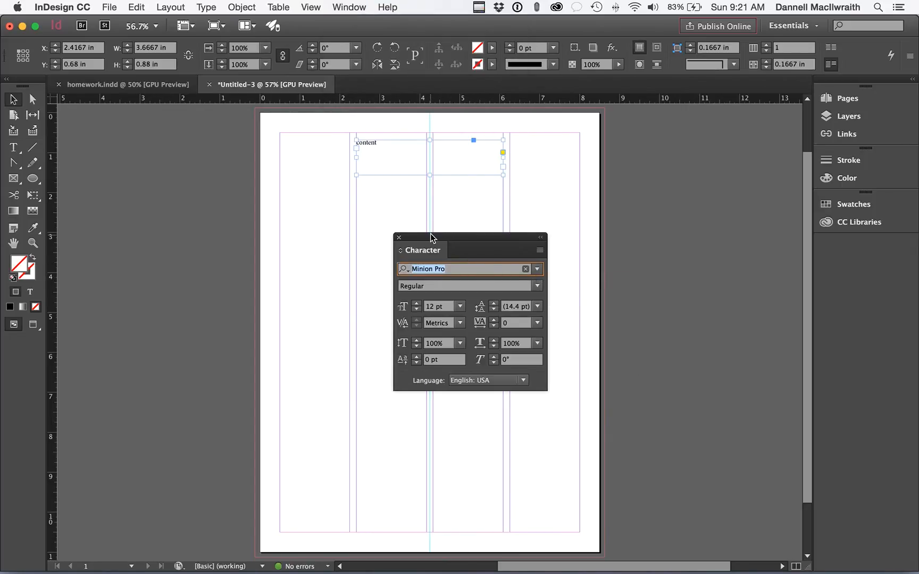
pyautogui.moveTo(427, 238); pyautogui.dragTo(826, 240)
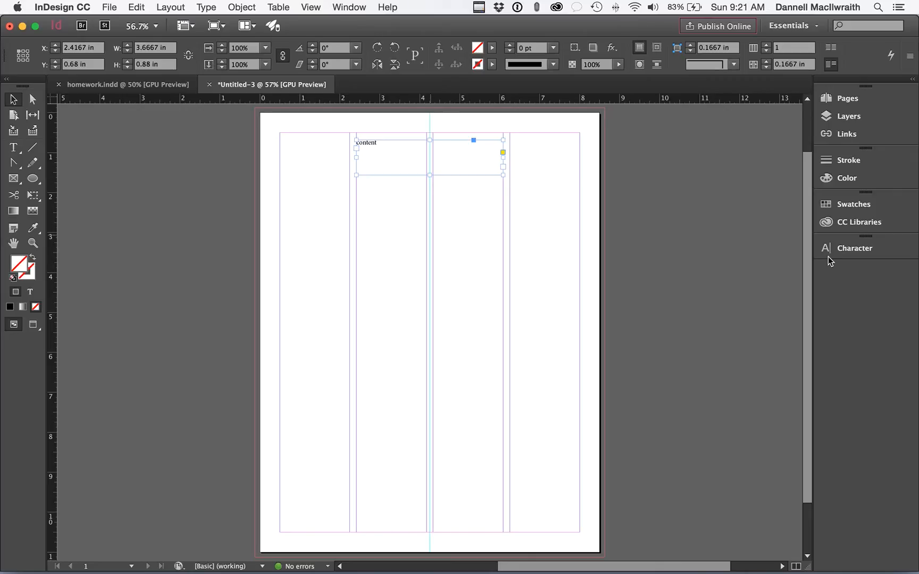
pyautogui.click(831, 255)
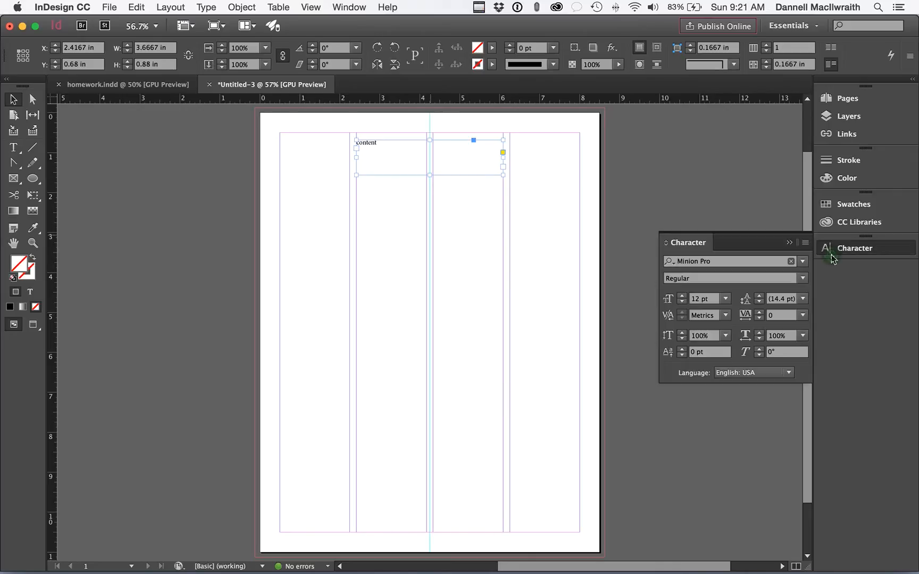
pyautogui.click(831, 254)
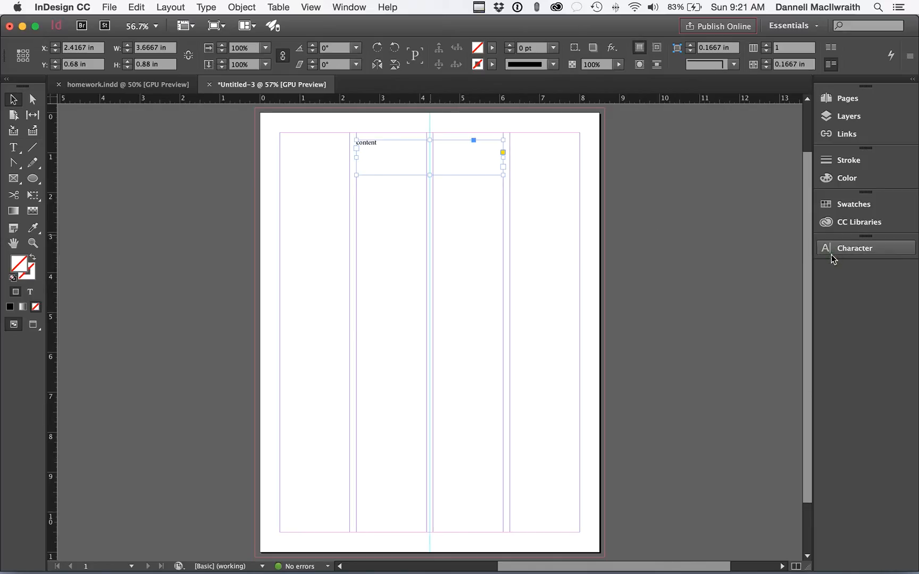
# - Open the Paragraph panel and dock it as its own collapsed group below Character
pyautogui.click(351, 6)
pyautogui.moveTo(383, 201)
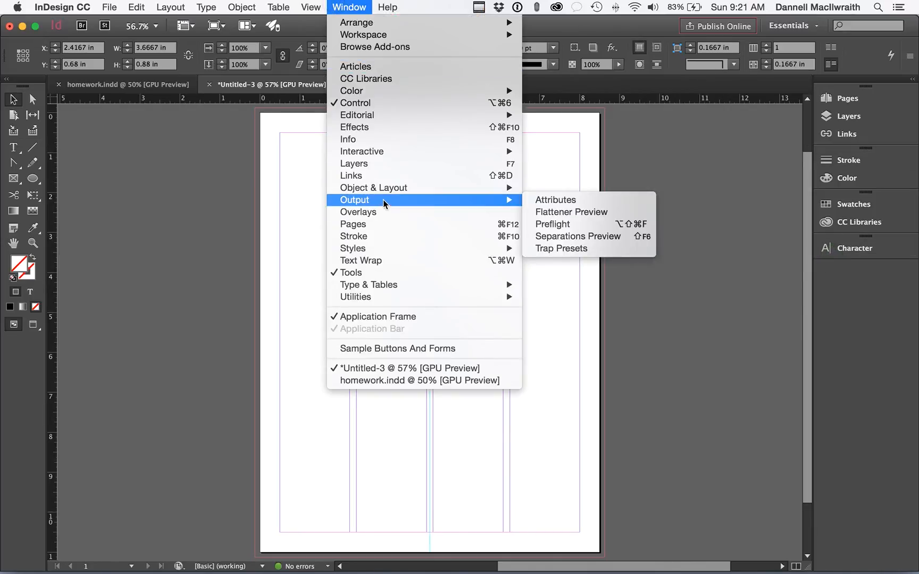
pyautogui.moveTo(401, 282)
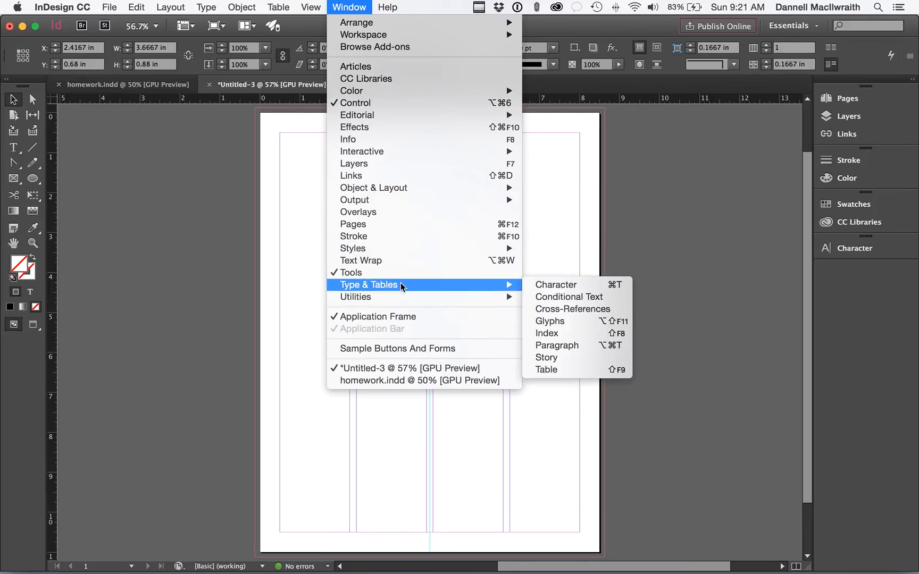
pyautogui.click(573, 344)
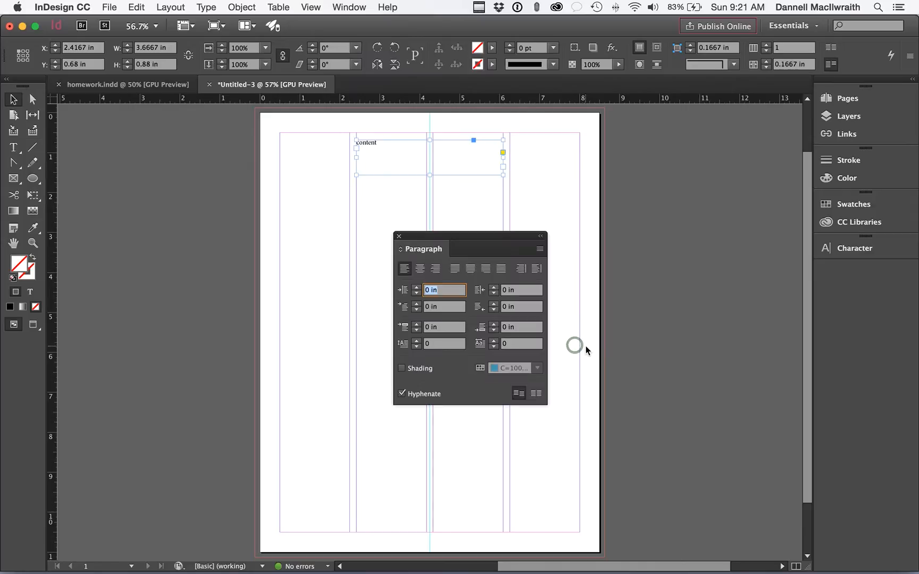
pyautogui.moveTo(418, 241); pyautogui.dragTo(852, 276)
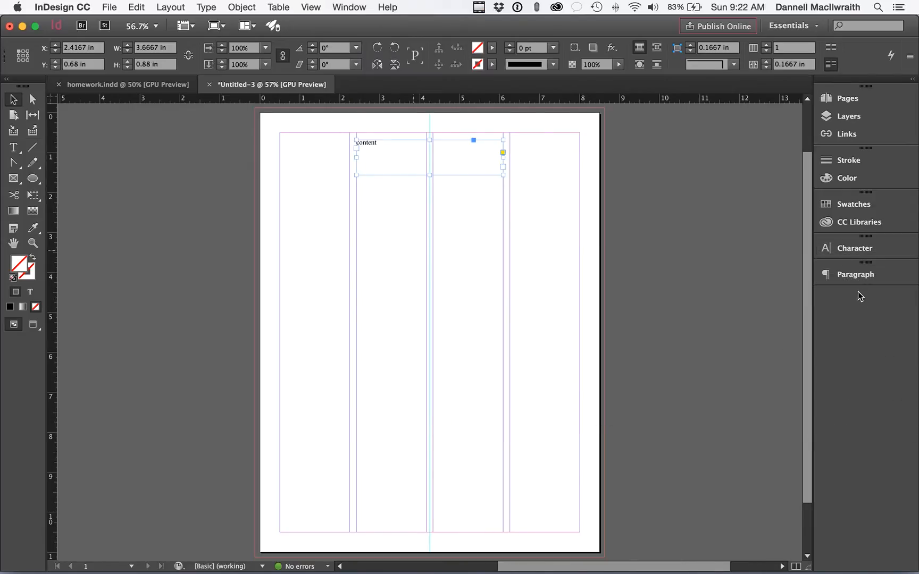
# - Set the font of the "content" title frame to Maven Pro Regular
pyautogui.click(853, 248)
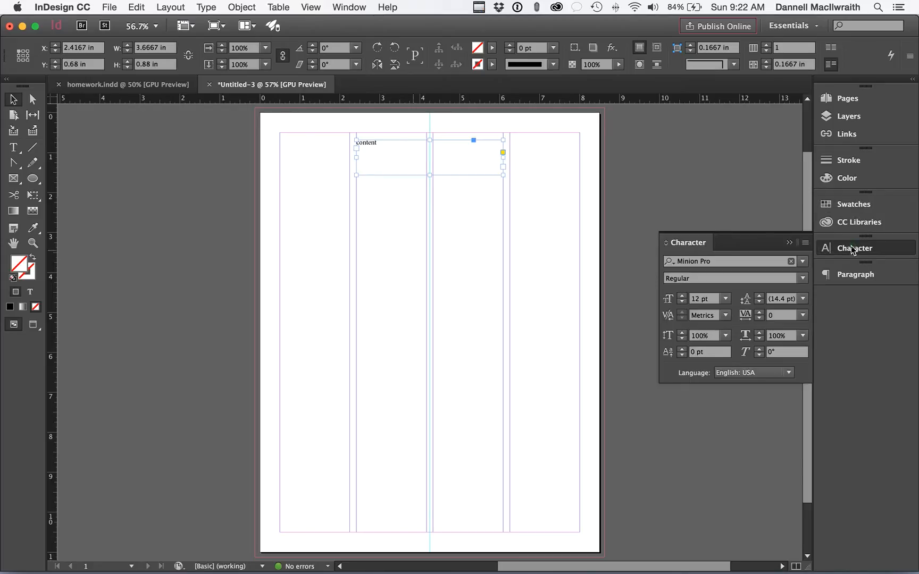
pyautogui.click(371, 143)
pyautogui.click(684, 262)
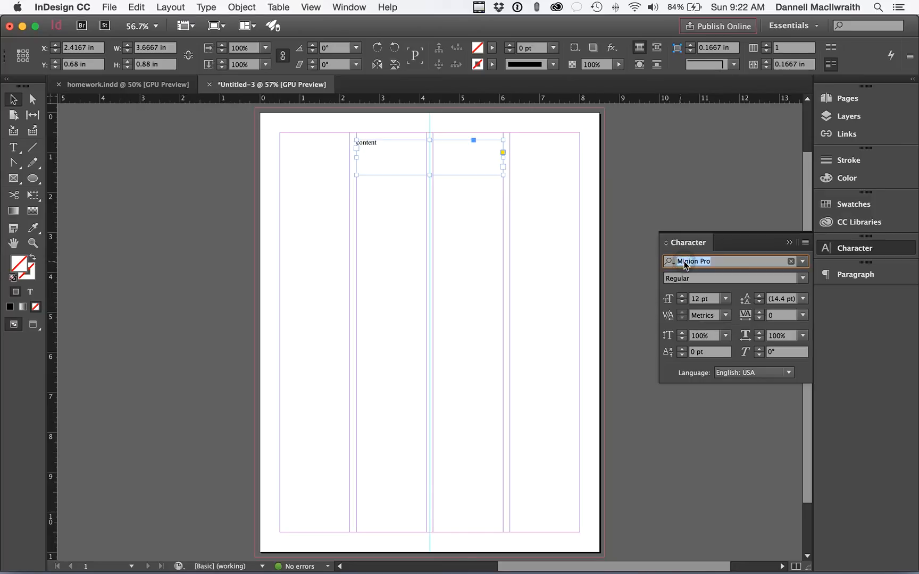
pyautogui.write('mav')
pyautogui.press('Down')
pyautogui.press('Down')
pyautogui.press('Down')
pyautogui.press('Down')
pyautogui.press('Down')
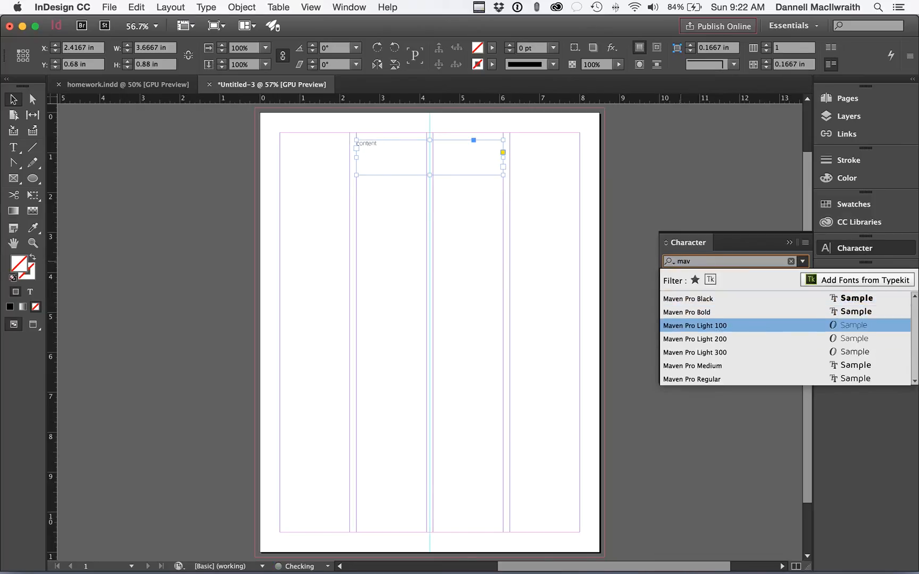
pyautogui.press('Down')
pyautogui.press('Return')
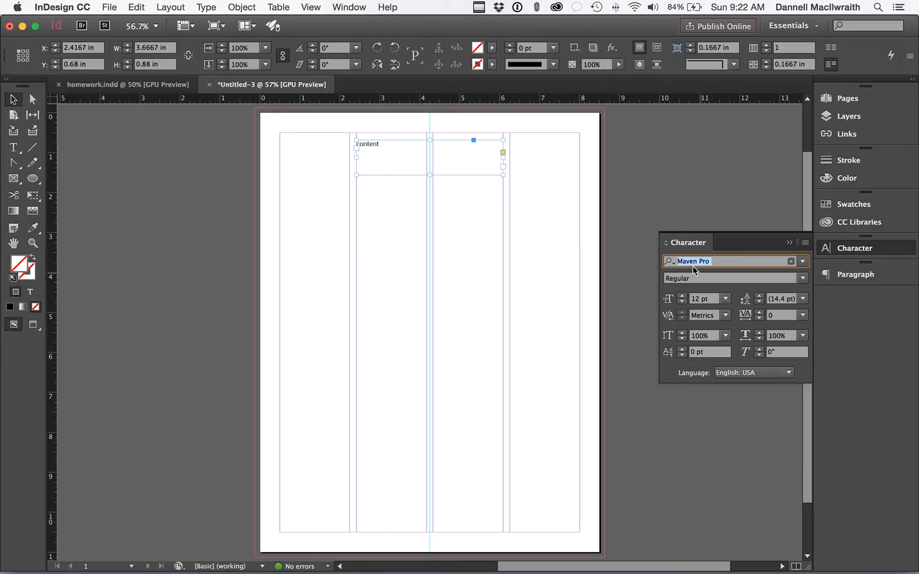
# - Set the title's font size to 60 pt and apply All Caps to it
pyautogui.click(726, 298)
pyautogui.click(715, 490)
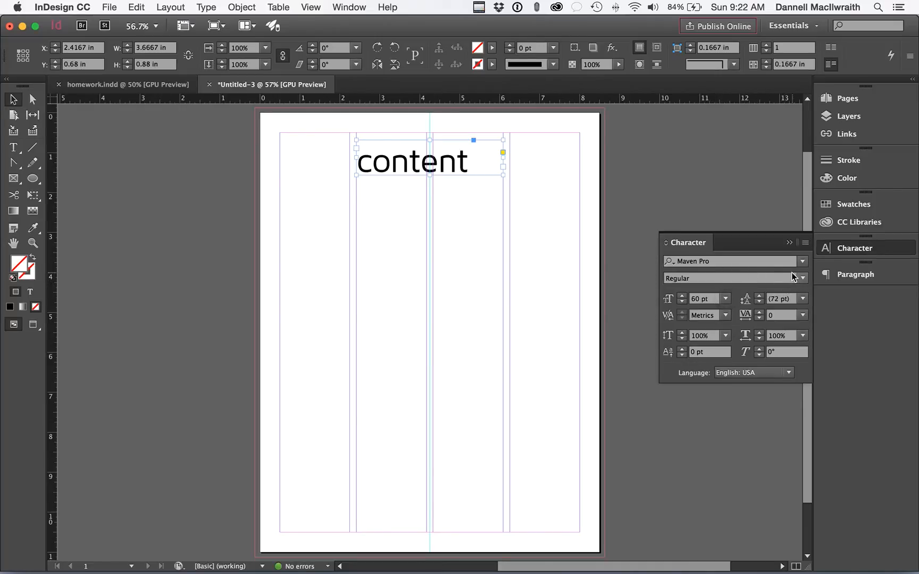
pyautogui.click(804, 243)
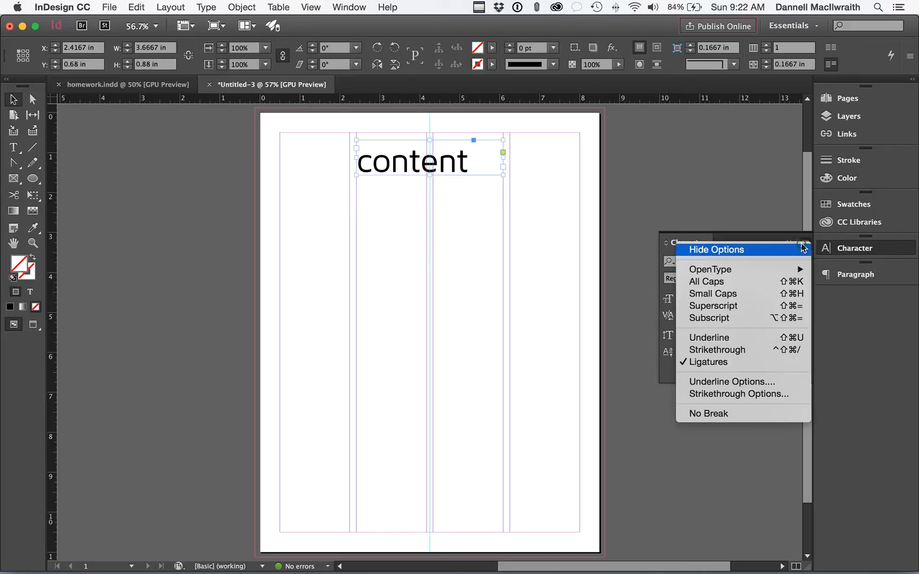
pyautogui.click(799, 281)
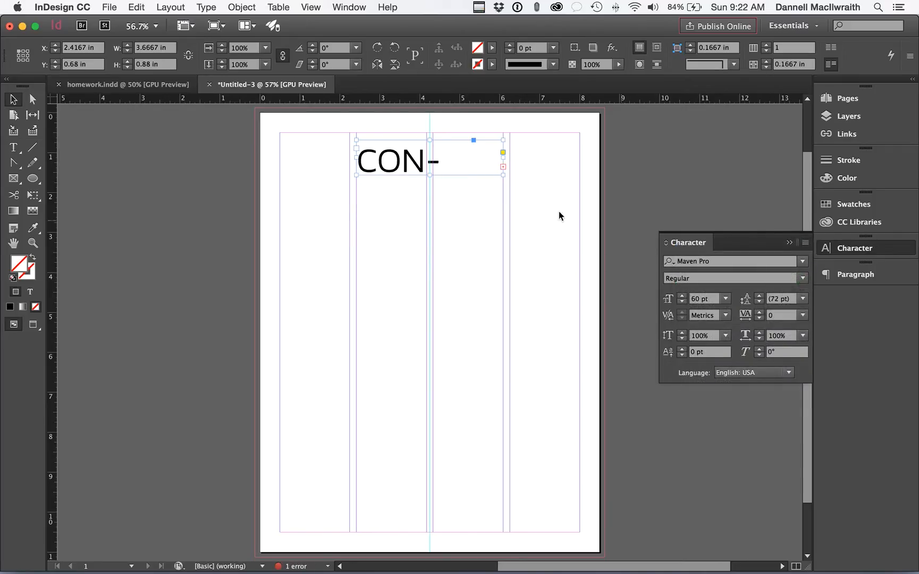
# - Reduce the title's font size to 58 pt so the whole word fits inside its frame
pyautogui.press('super+equal')
pyautogui.press('super+equal')
pyautogui.press('super+equal')
pyautogui.press('super+equal')
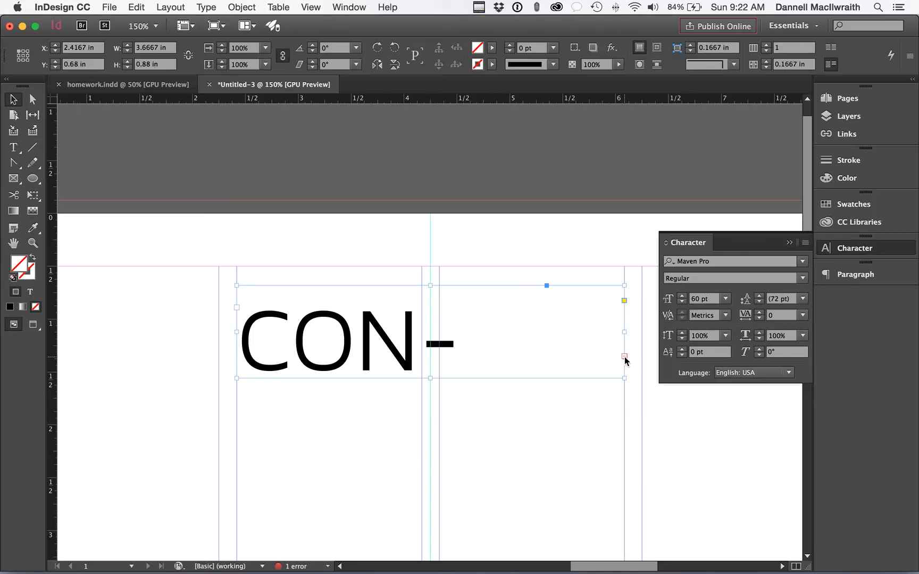
pyautogui.press('super+minus')
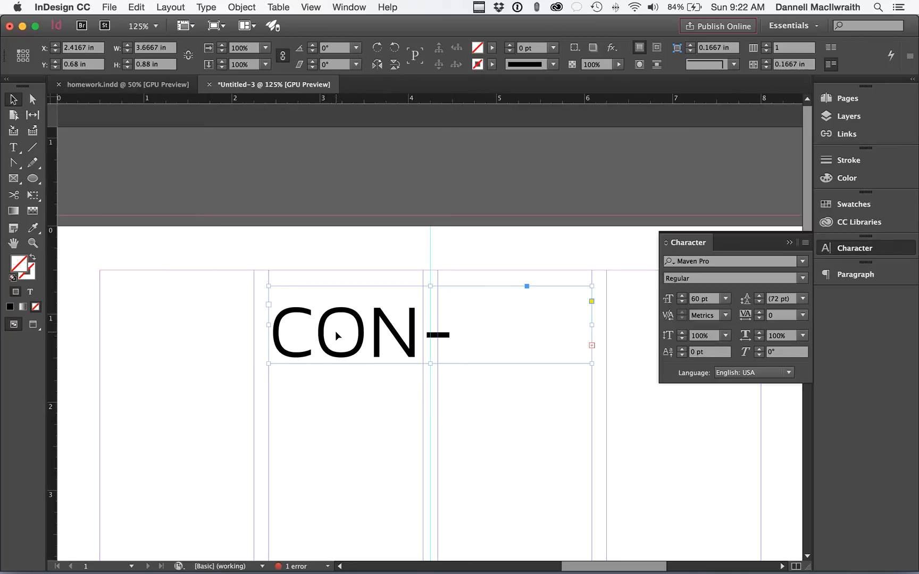
pyautogui.click(682, 303)
pyautogui.click(681, 303)
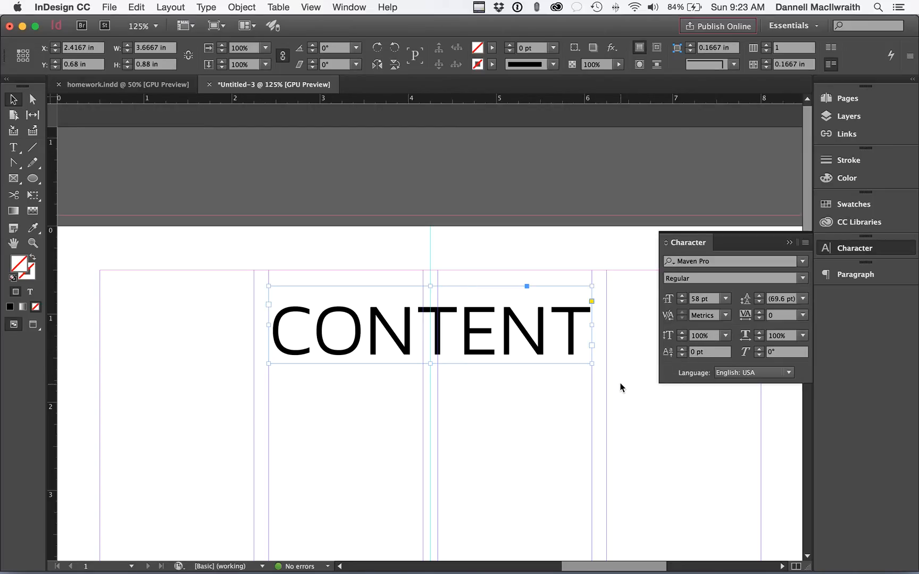
# - Check the page in Preview mode without guides and frame edges, with nothing selected, and return to Normal view
pyautogui.press('super+minus')
pyautogui.press('super+minus')
pyautogui.press('super+minus')
pyautogui.press('super+minus')
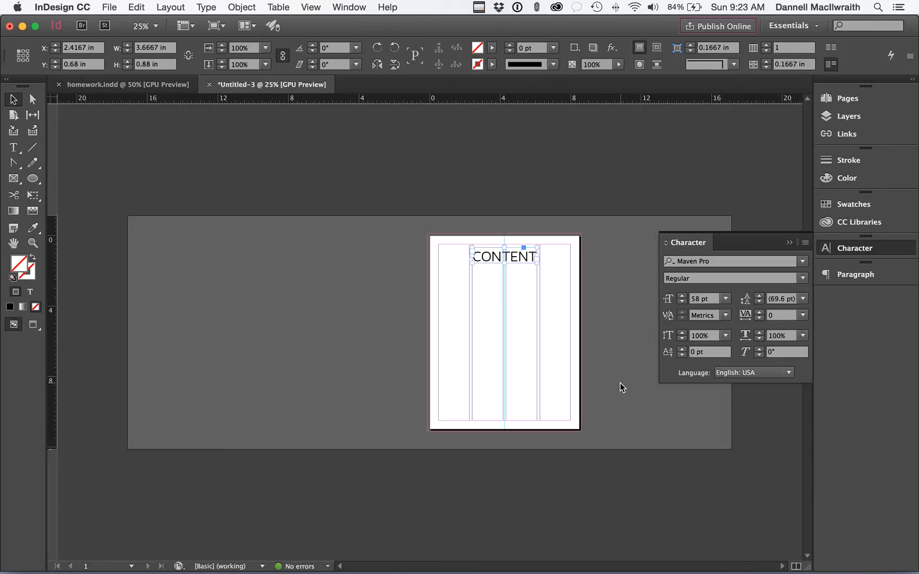
pyautogui.press('super+equal')
pyautogui.press('super+equal')
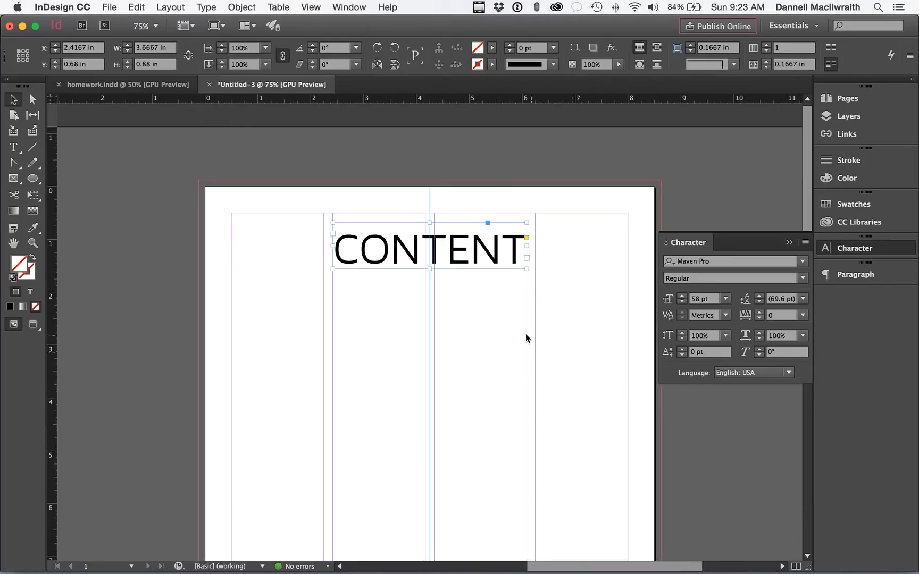
pyautogui.scroll(-3, 526, 334)
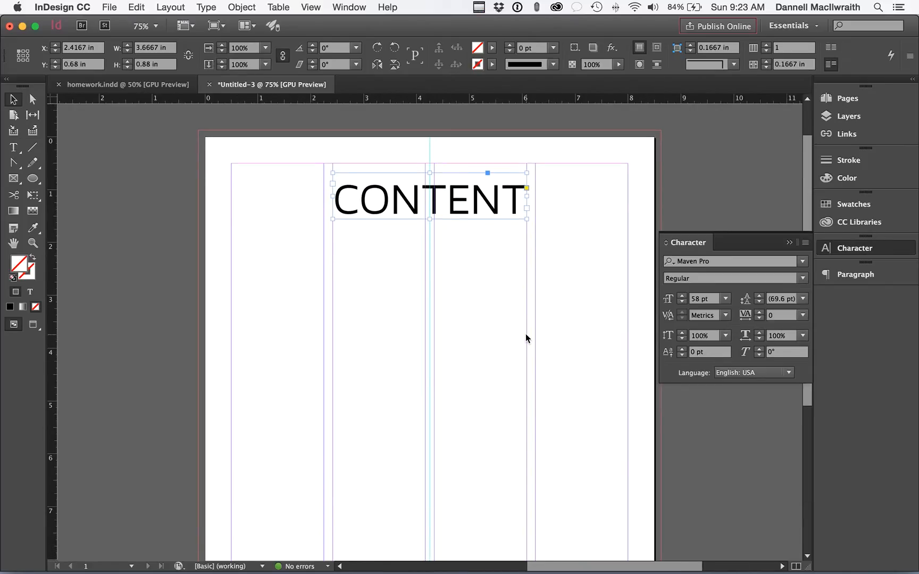
pyautogui.click(33, 326)
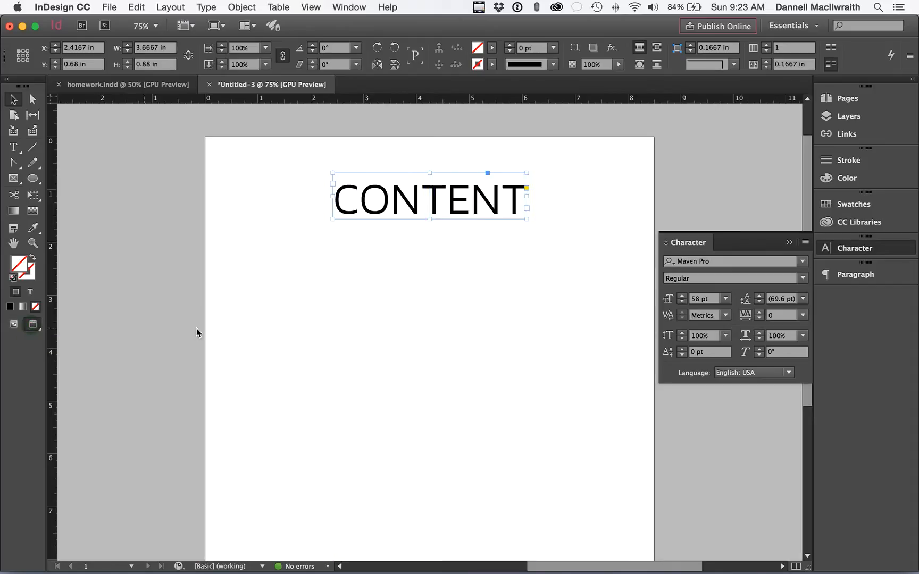
pyautogui.click(251, 323)
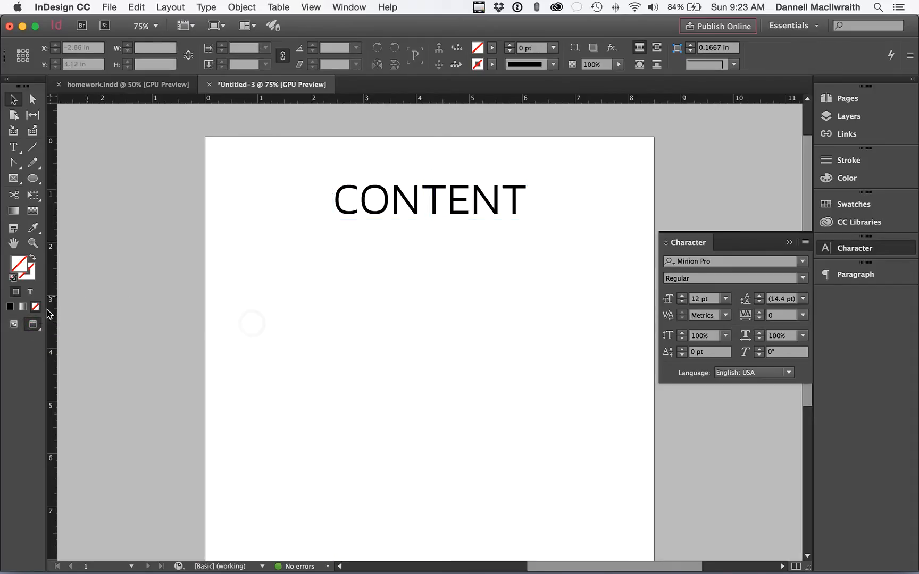
pyautogui.click(11, 323)
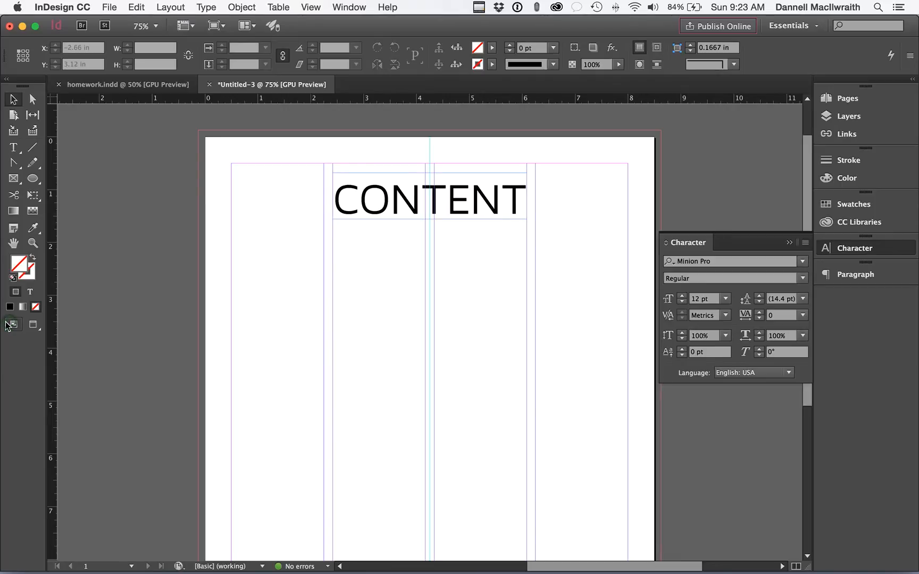
pyautogui.click(33, 326)
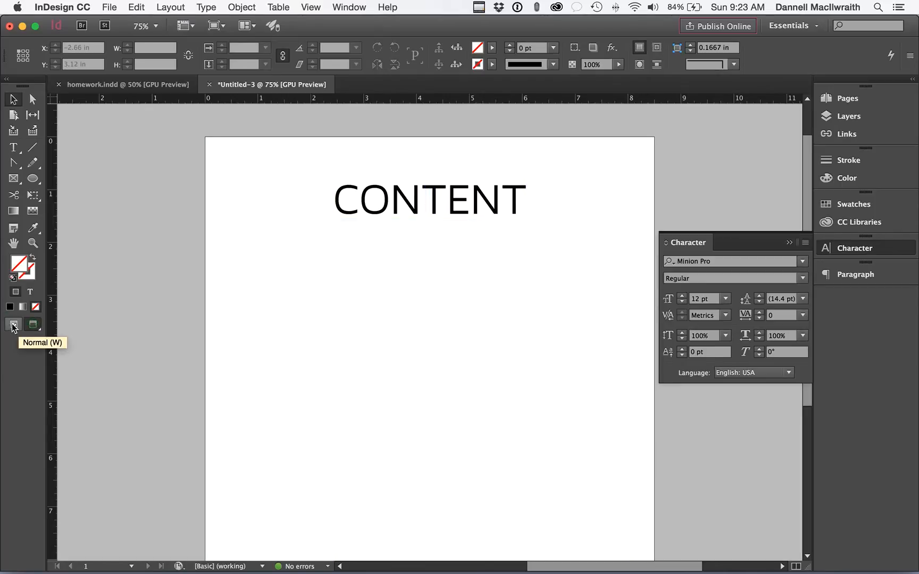
pyautogui.click(12, 326)
pyautogui.click(33, 325)
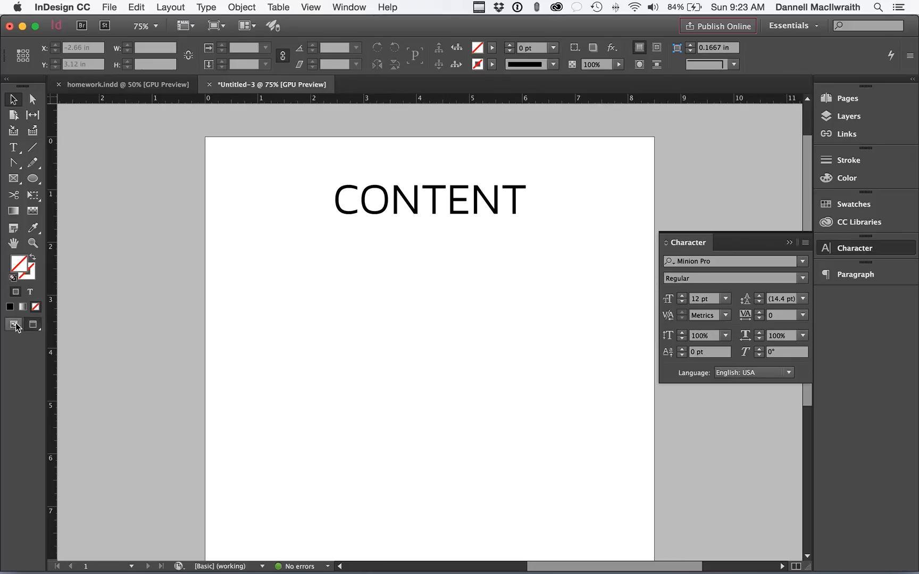
pyautogui.click(12, 324)
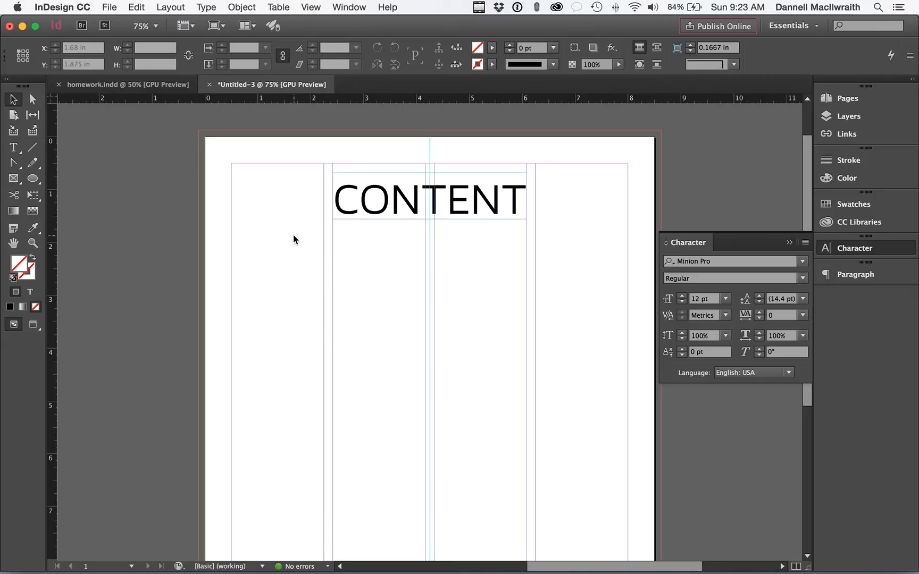
# - Compare the layout with the reference page in homework.indd and return to the new document at 50% zoom
pyautogui.click(123, 85)
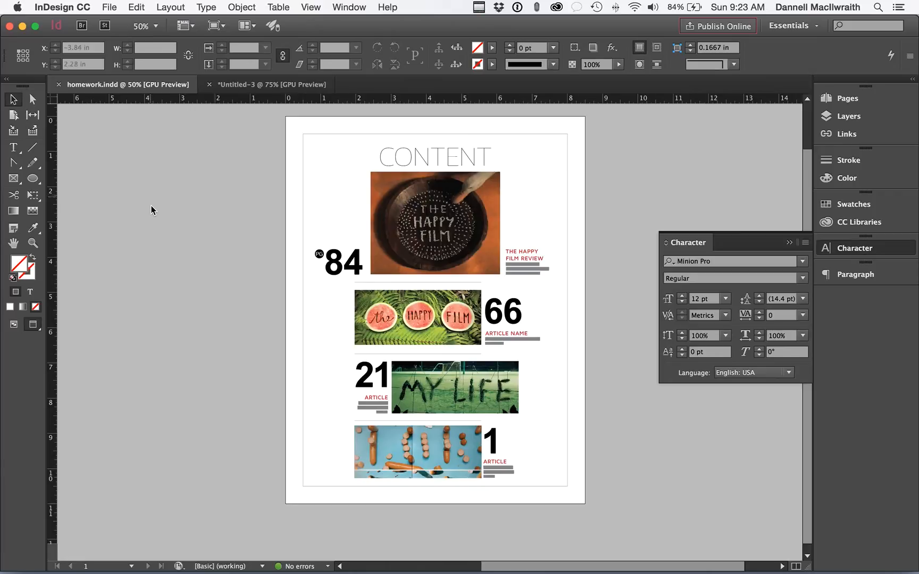
pyautogui.click(272, 84)
pyautogui.press('super+minus')
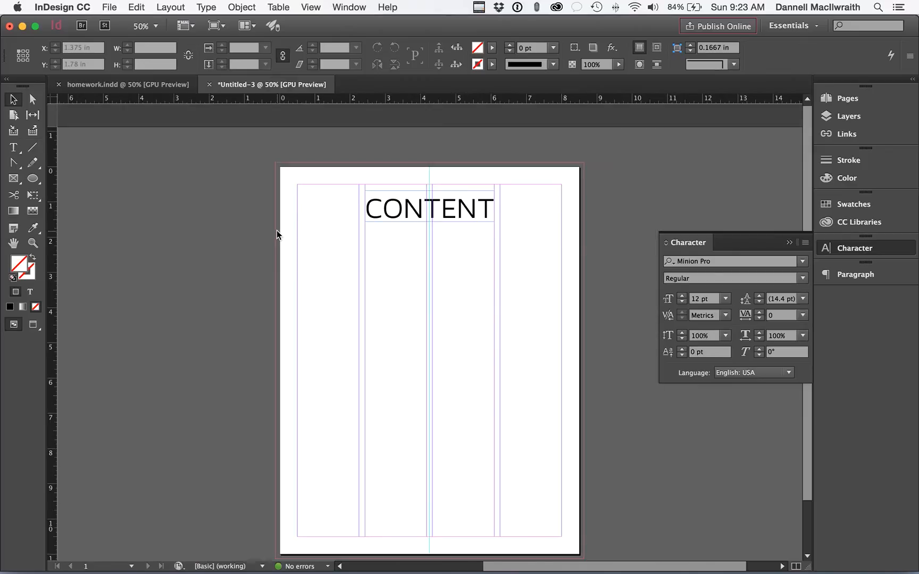
pyautogui.scroll(-1, 349, 240)
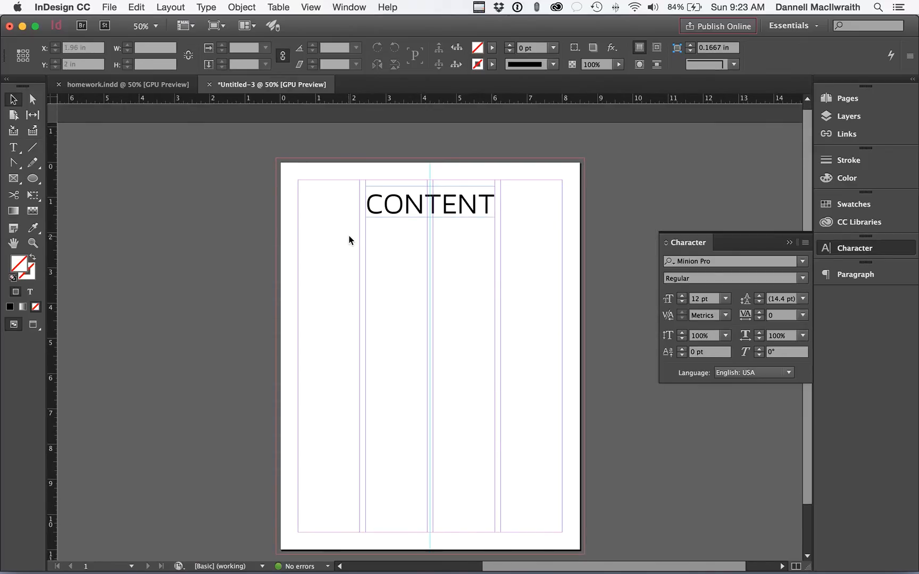
# - Draw a 7.5 by 10 in rectangle along the page margins with the default black stroke and no fill
pyautogui.click(30, 178)
pyautogui.moveTo(31, 181); pyautogui.dragTo(81, 182)
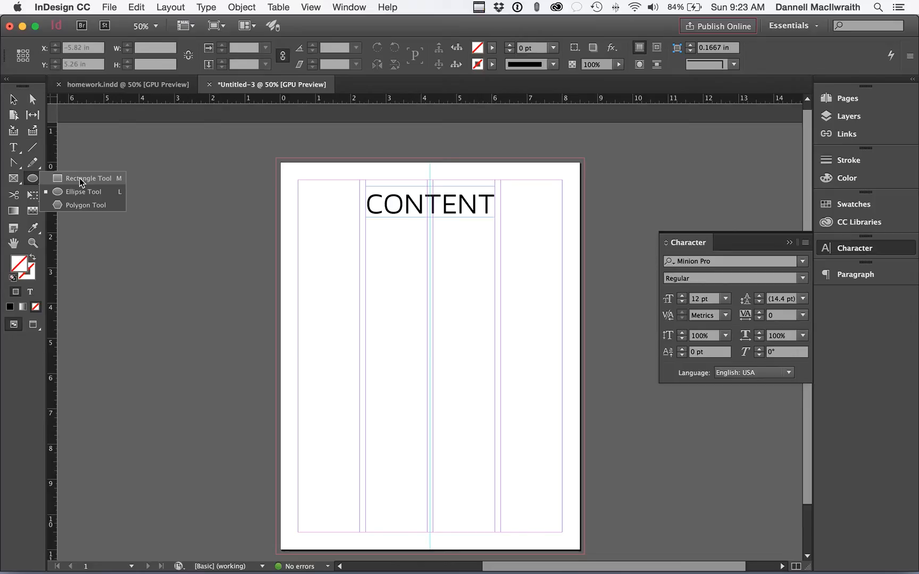
pyautogui.moveTo(78, 177); pyautogui.dragTo(79, 177)
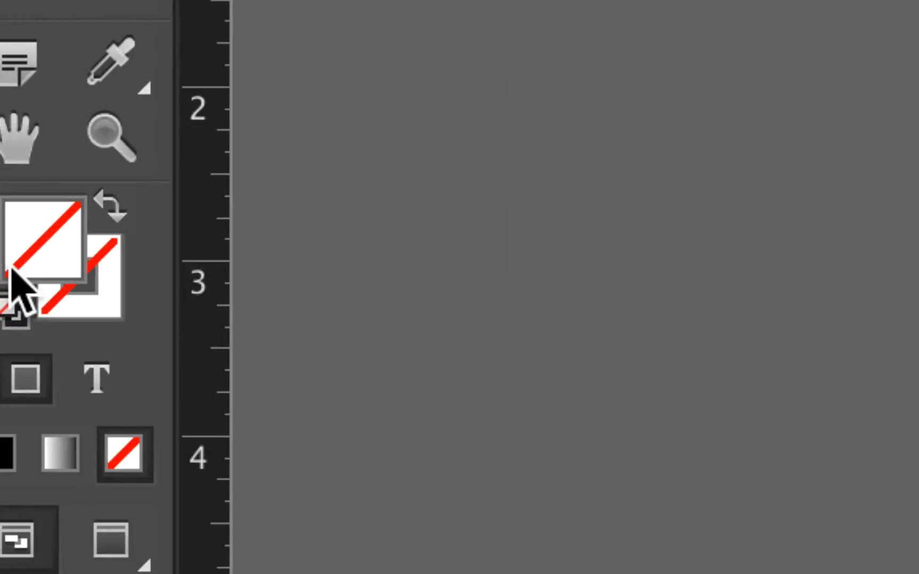
pyautogui.click(7, 311)
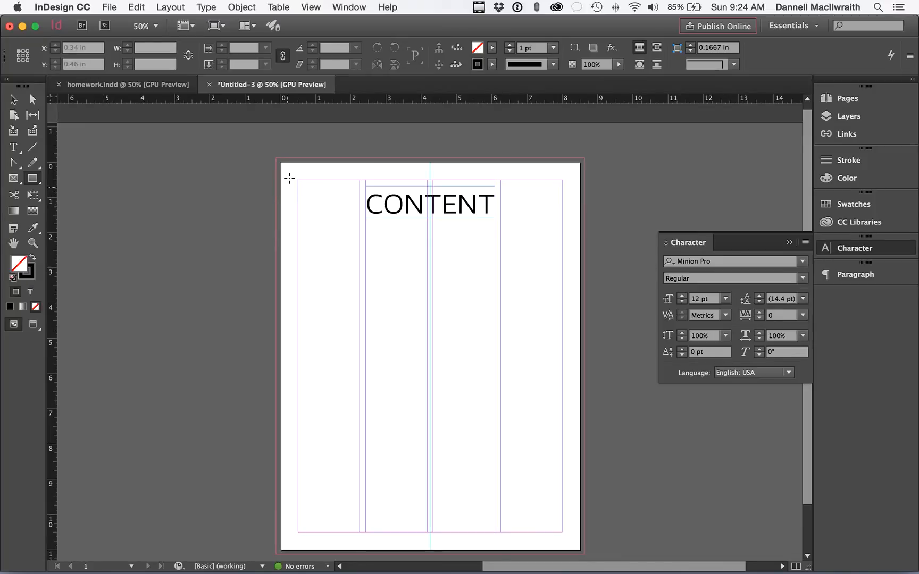
pyautogui.moveTo(297, 180); pyautogui.dragTo(561, 531)
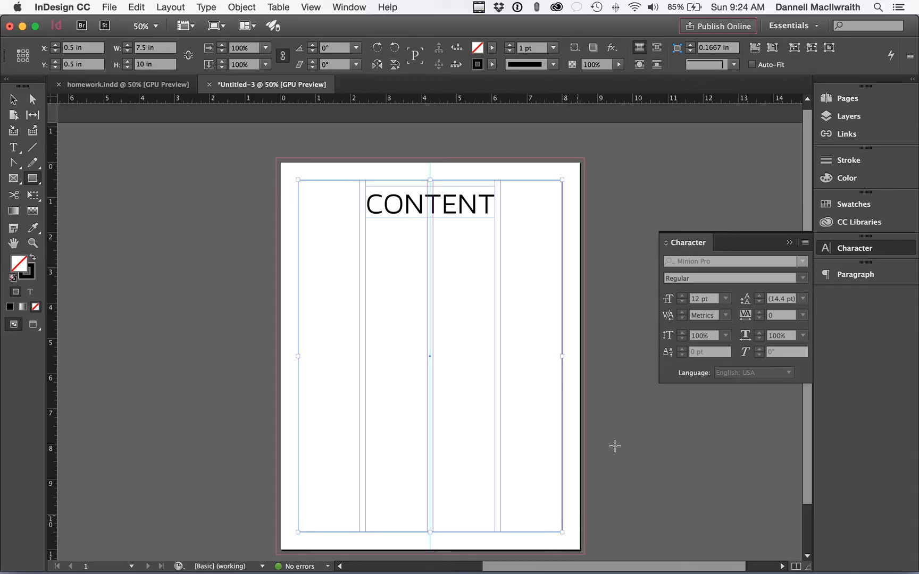
# - Set the margin rectangle's stroke weight to 0.25 pt and check the deselected border in Preview mode
pyautogui.click(844, 160)
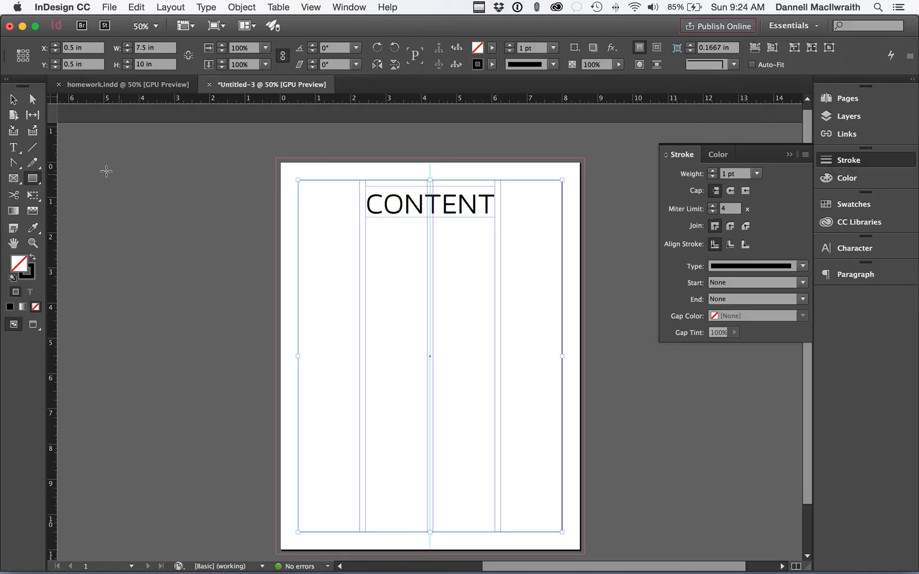
pyautogui.click(14, 100)
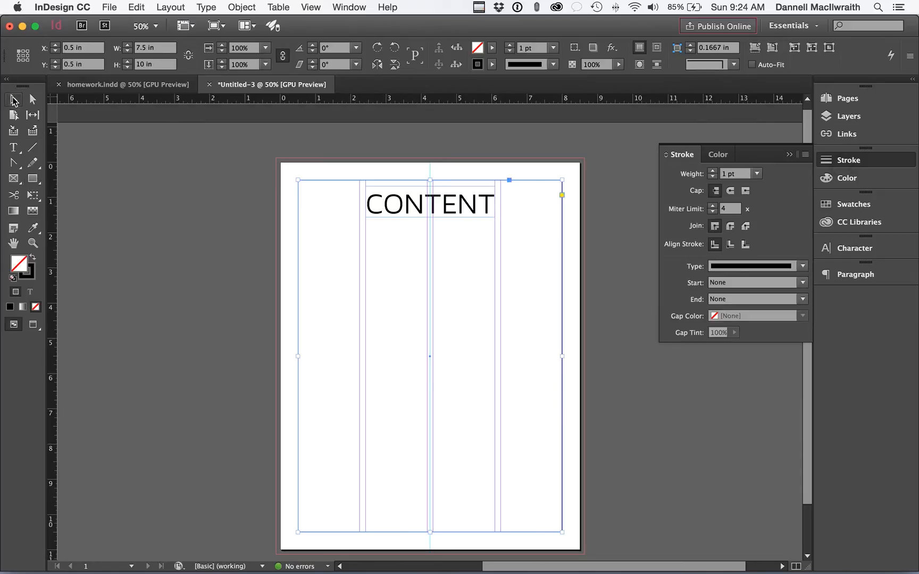
pyautogui.click(755, 174)
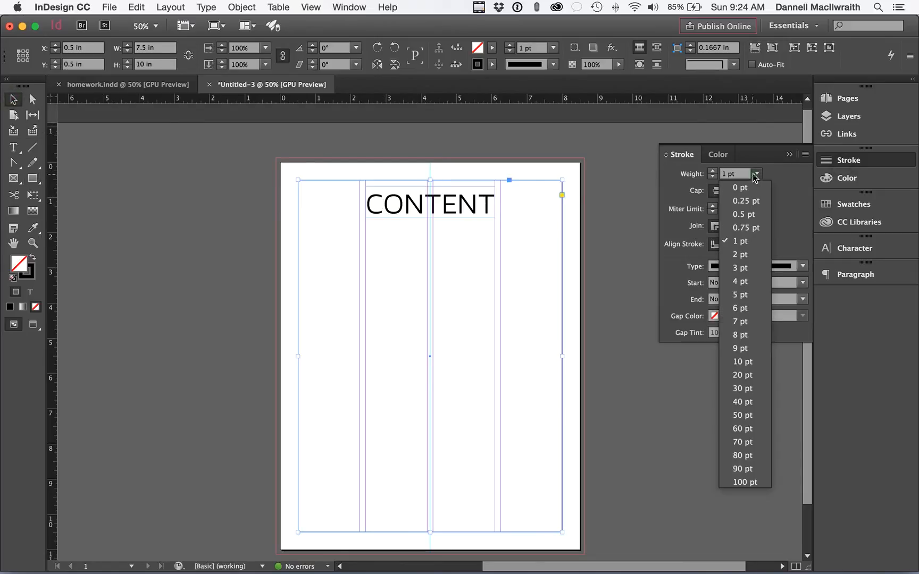
pyautogui.click(744, 201)
pyautogui.click(34, 324)
pyautogui.click(139, 307)
pyautogui.scroll(-2, 274, 293)
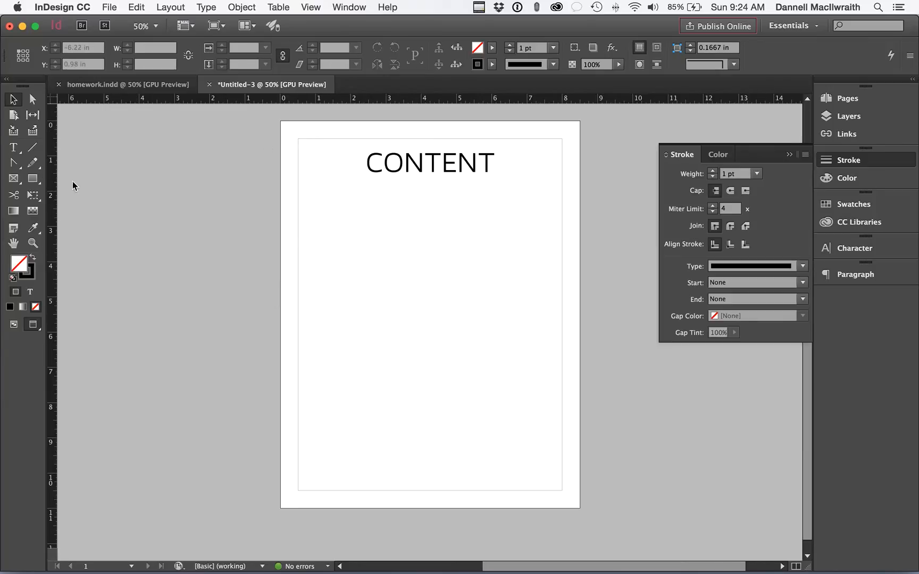
# - Rename Layer 1 as "content & border" and lock it
pyautogui.click(839, 118)
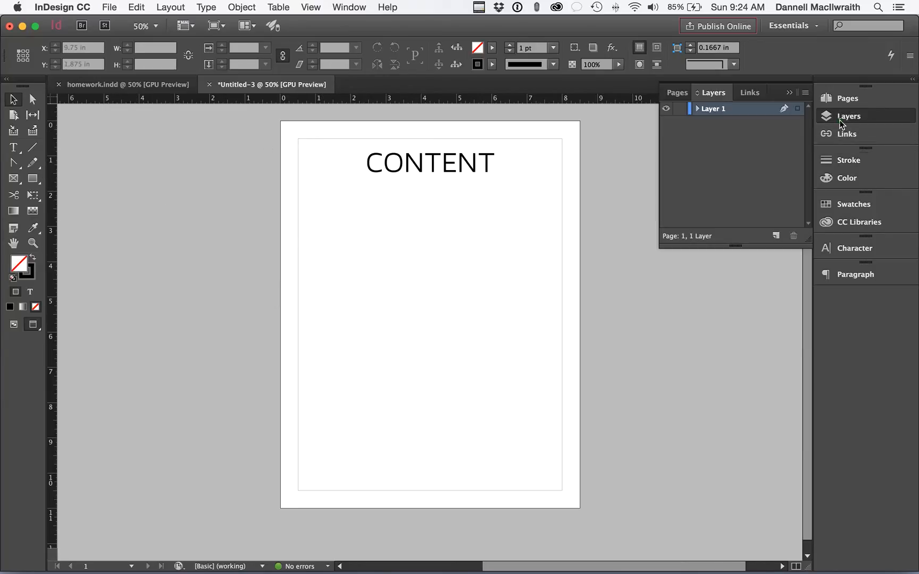
pyautogui.doubleClick(711, 112)
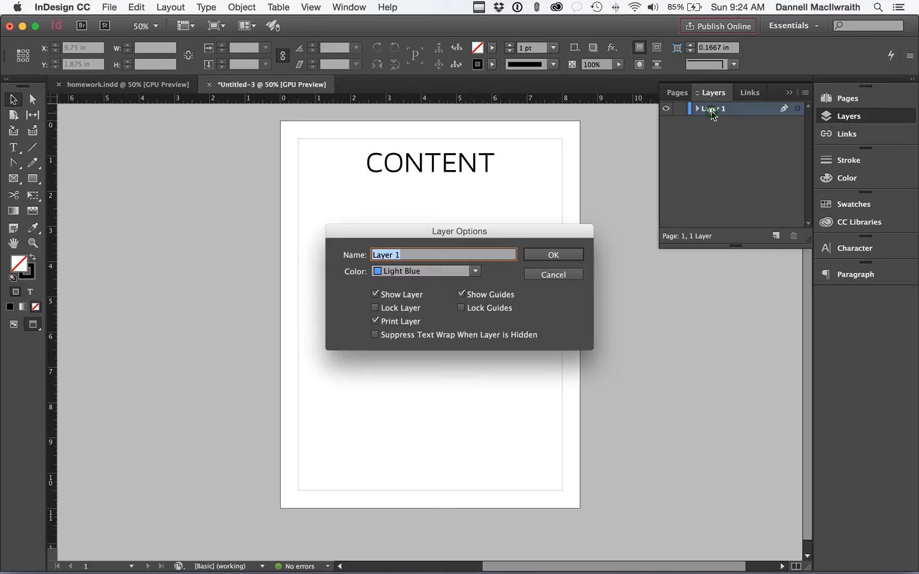
pyautogui.press('BackSpace')
pyautogui.write('content & border')
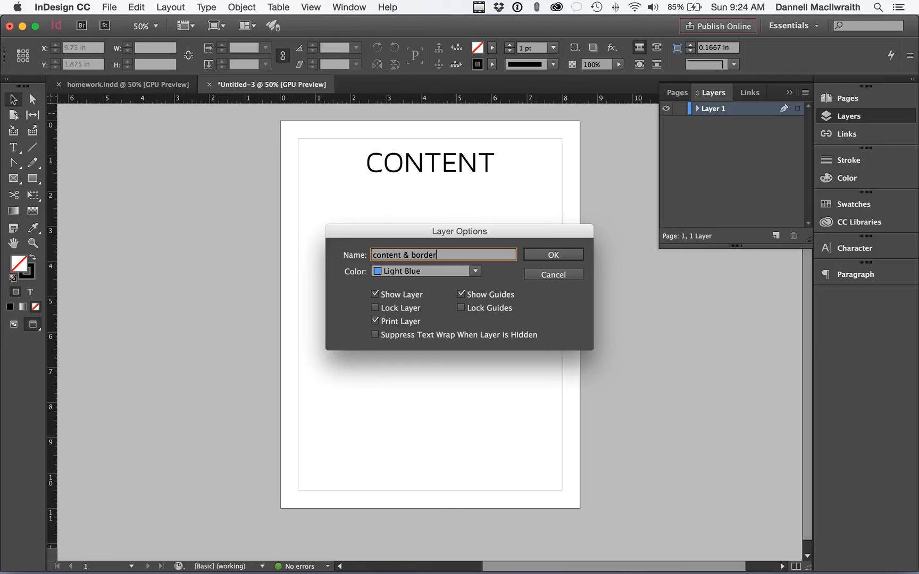
pyautogui.press('Return')
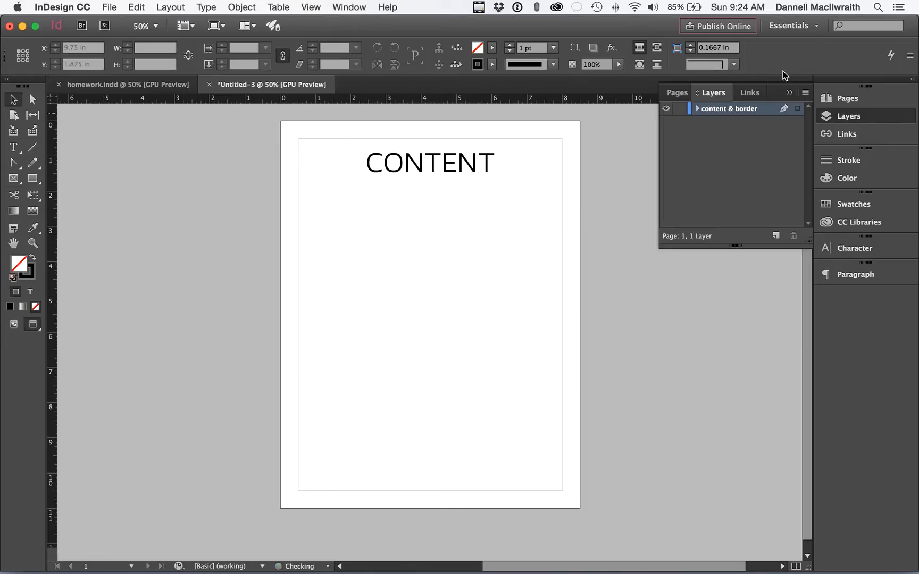
pyautogui.click(679, 109)
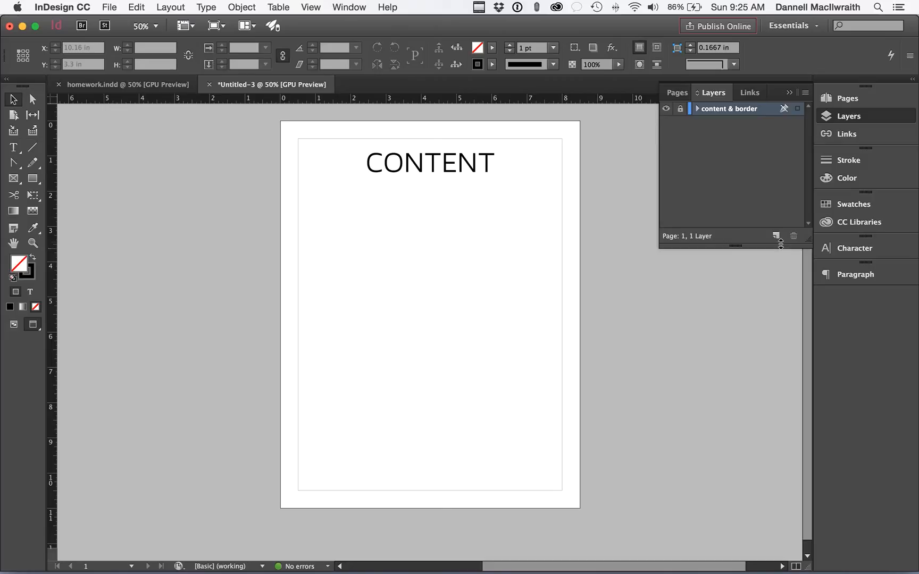
# - Add a new layer and draw a rectangular picture frame about 3.67 by 2.82 in across the middle two columns, directly below the CONTENT title
pyautogui.click(776, 236)
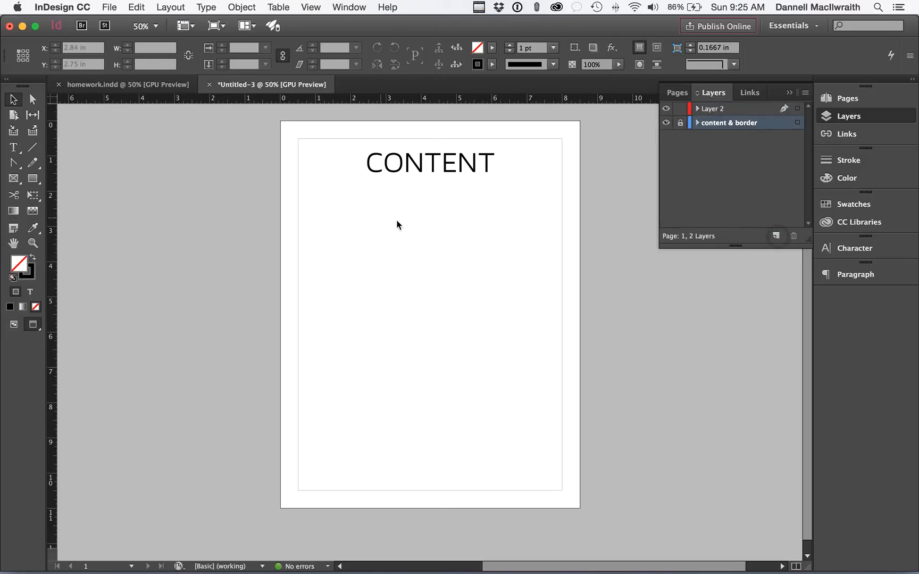
pyautogui.click(789, 92)
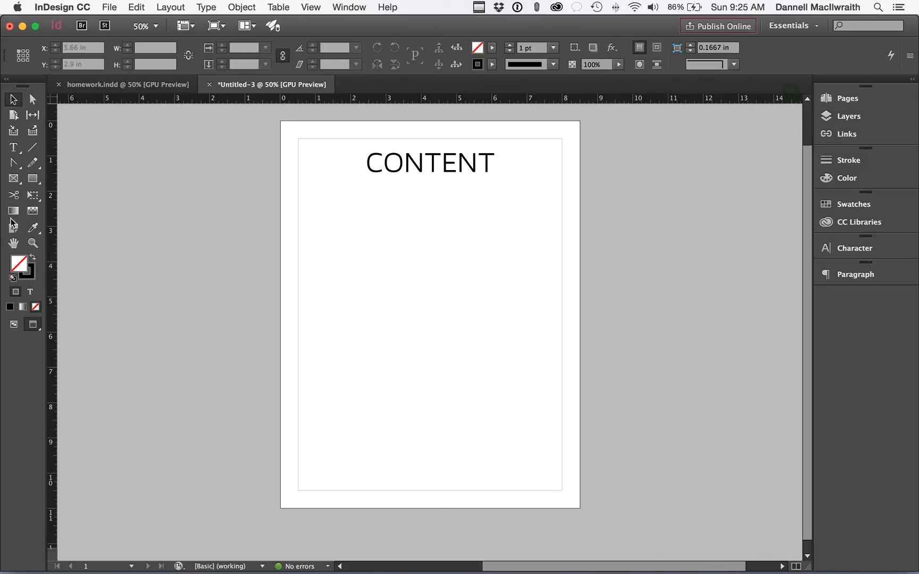
pyautogui.click(12, 326)
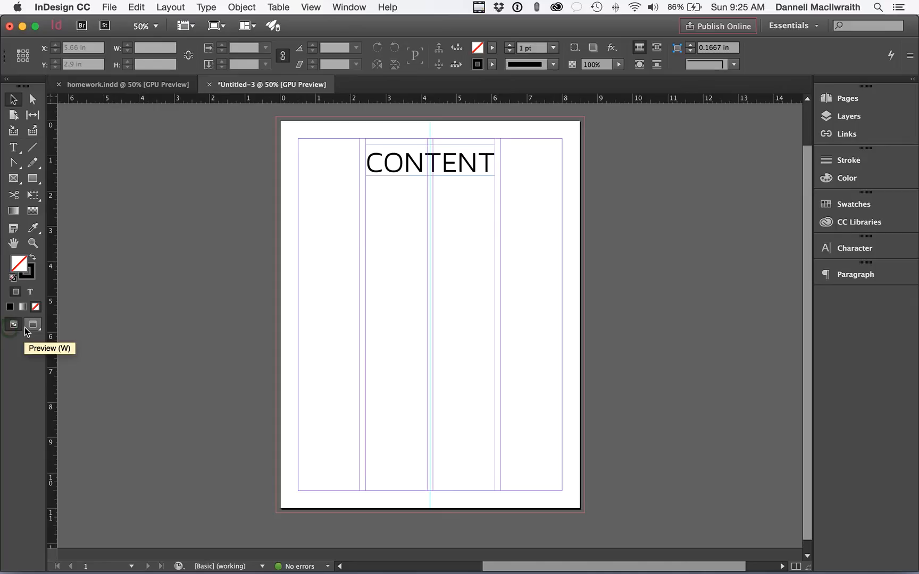
pyautogui.click(13, 178)
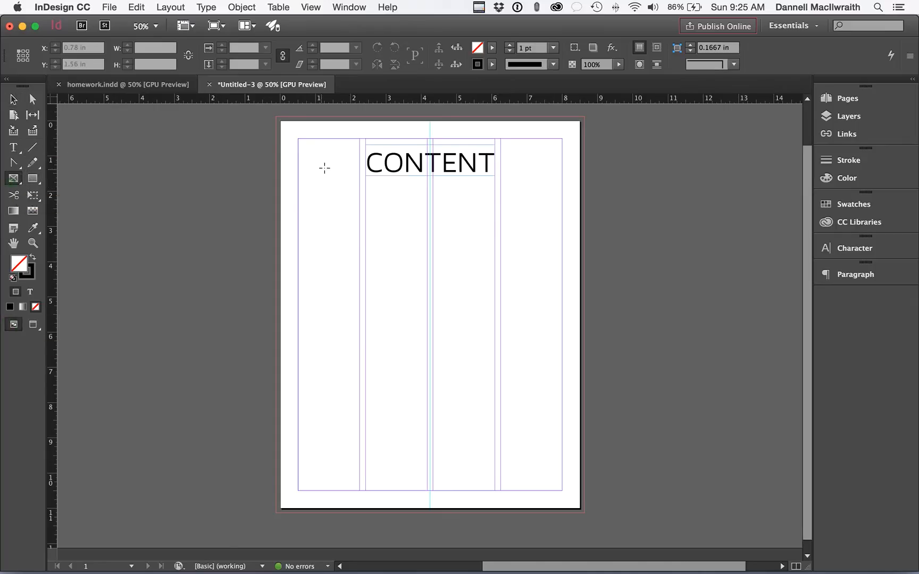
pyautogui.moveTo(365, 175); pyautogui.dragTo(495, 276)
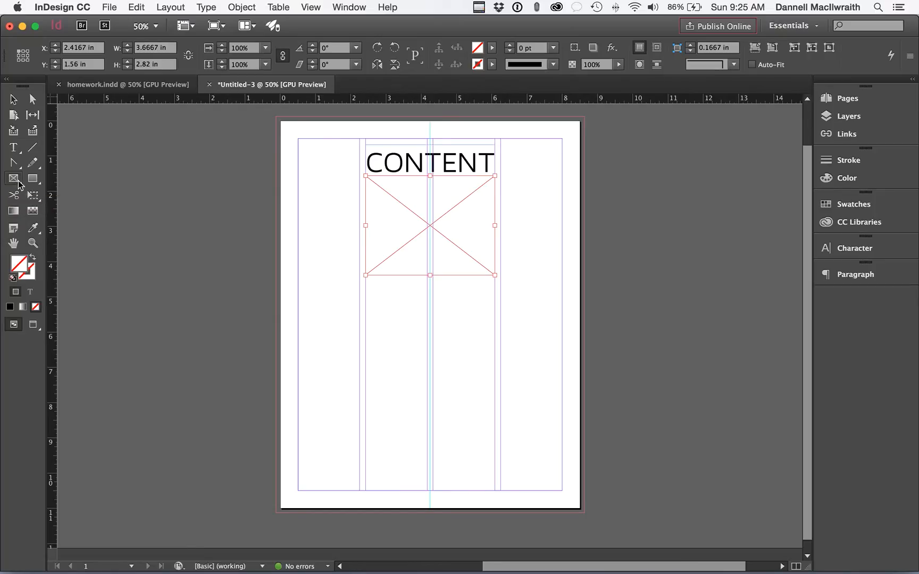
# - Place the image 05ab9fe6380bb023350e095738f36a90.png from the Indesign-Tutorial1 folder into the picture frame
pyautogui.click(109, 7)
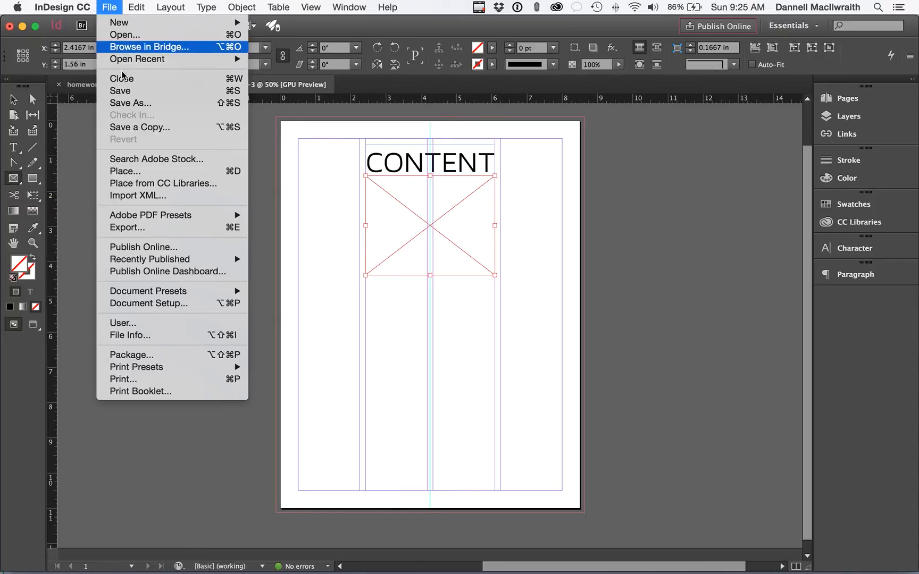
pyautogui.click(142, 173)
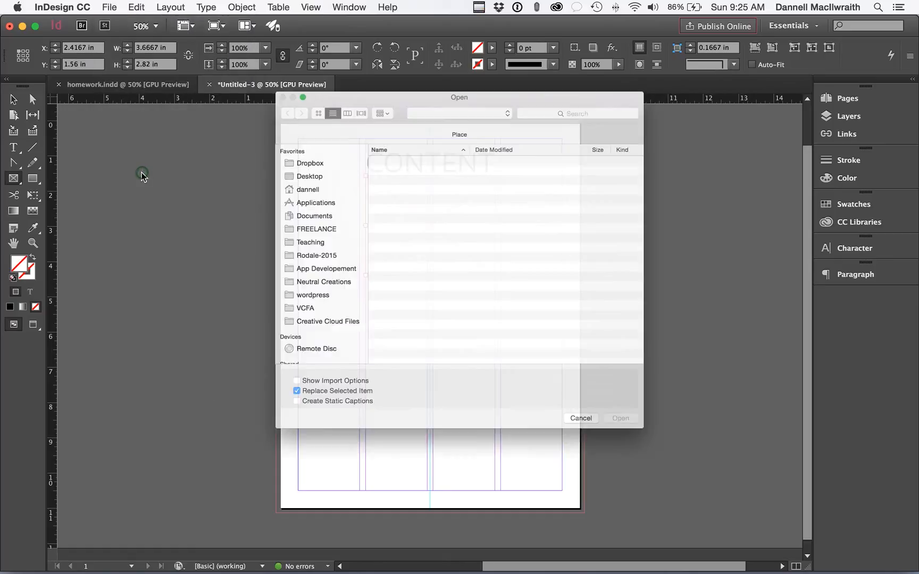
pyautogui.click(405, 137)
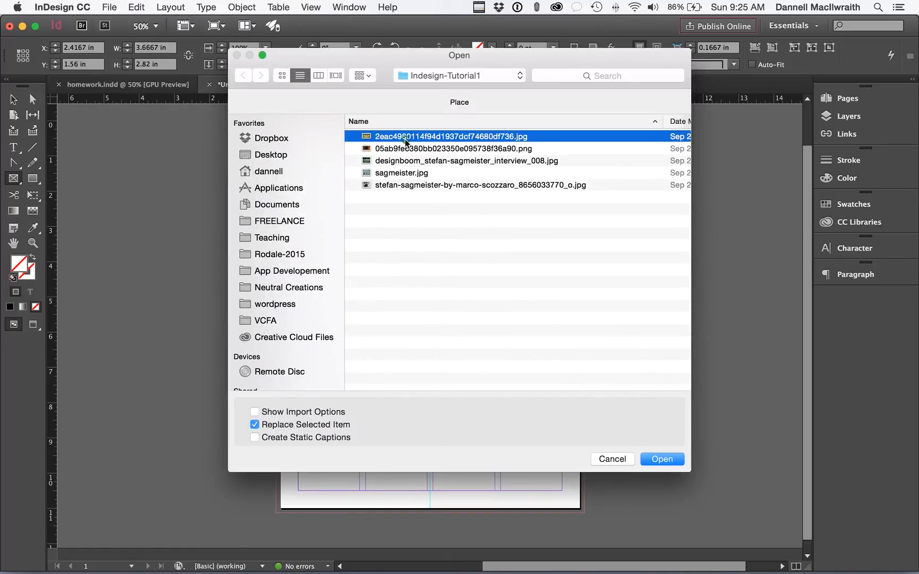
pyautogui.press('space')
pyautogui.press('Down')
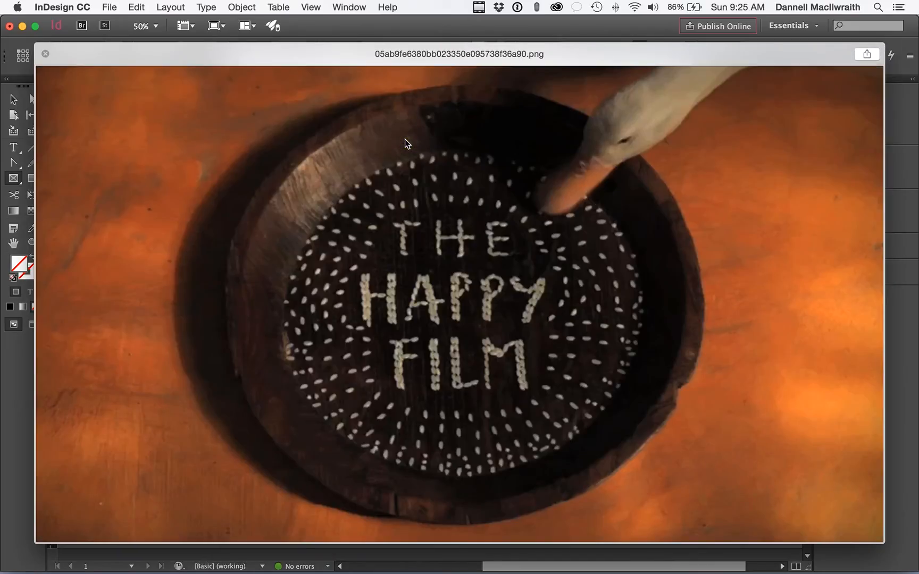
pyautogui.press('space')
pyautogui.press('Return')
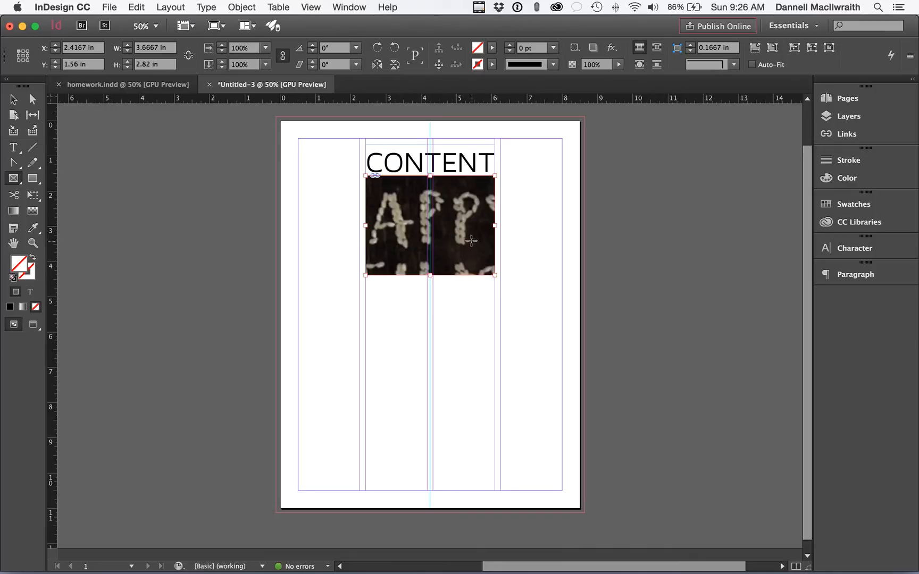
# - Try Fill Frame Proportionally on the placed image and undo the fitting
pyautogui.click(260, 6)
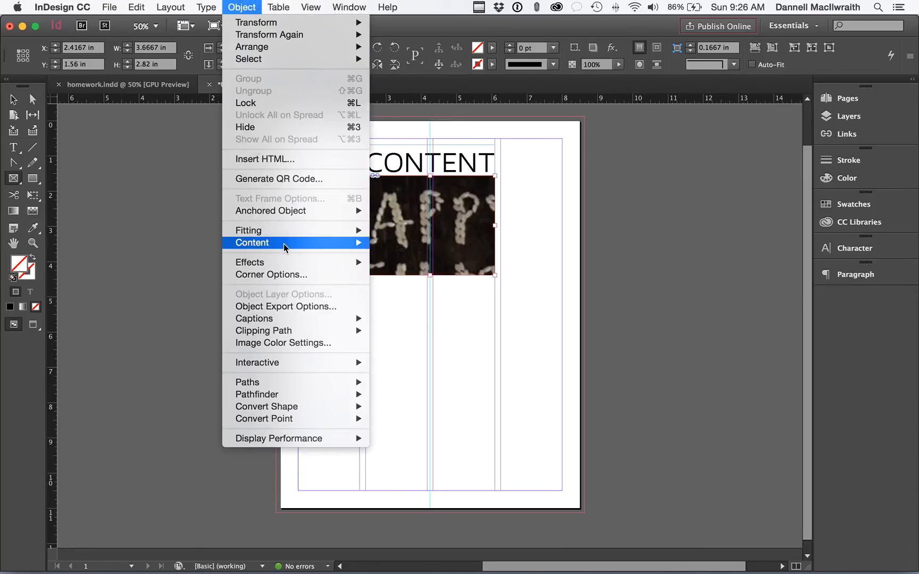
pyautogui.moveTo(287, 232)
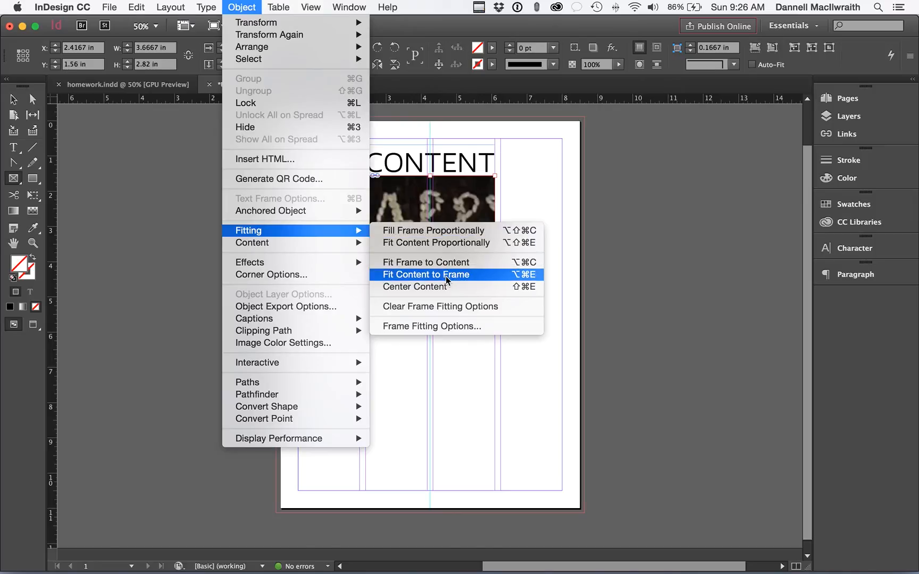
pyautogui.click(446, 230)
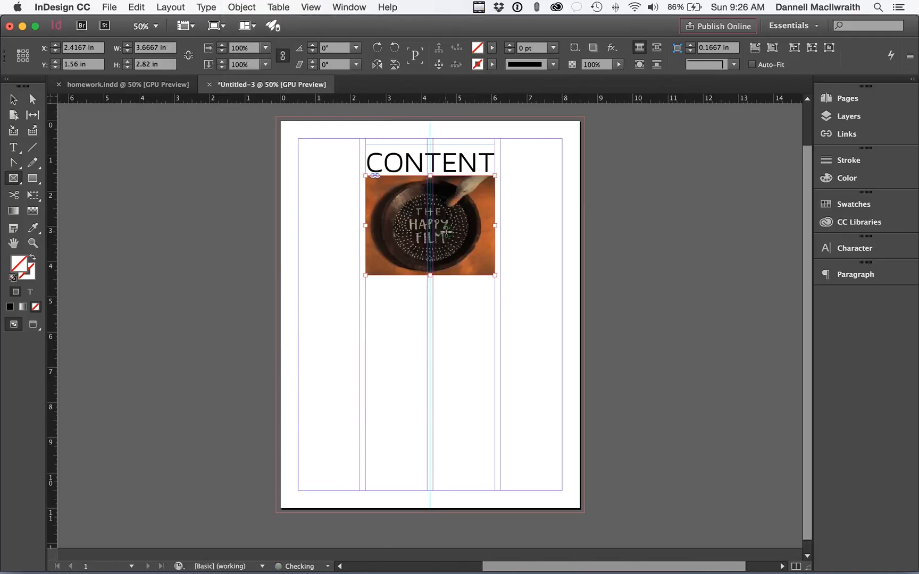
pyautogui.press('super+z')
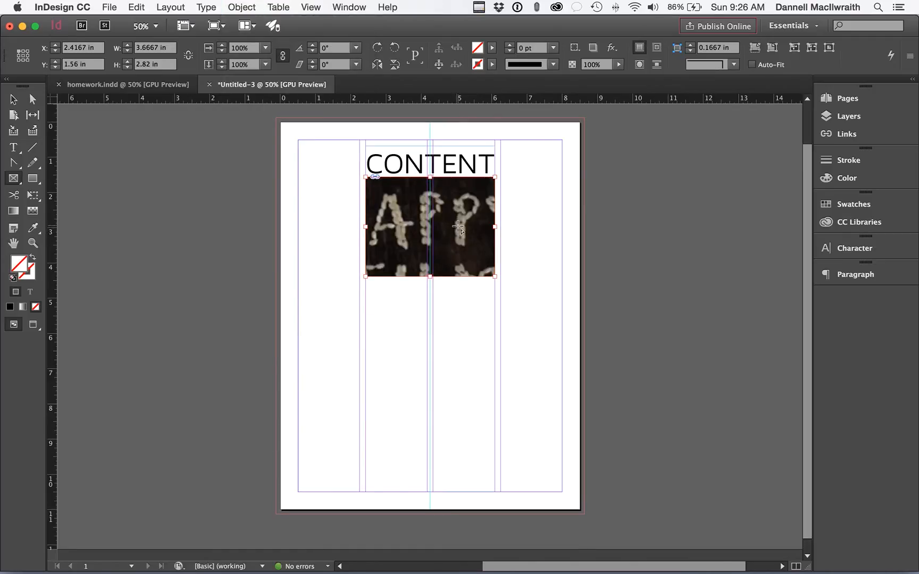
# - Fit the placed image to its frame below the title using Fill Frame Proportionally
pyautogui.rightClick(458, 228)
pyautogui.moveTo(487, 404)
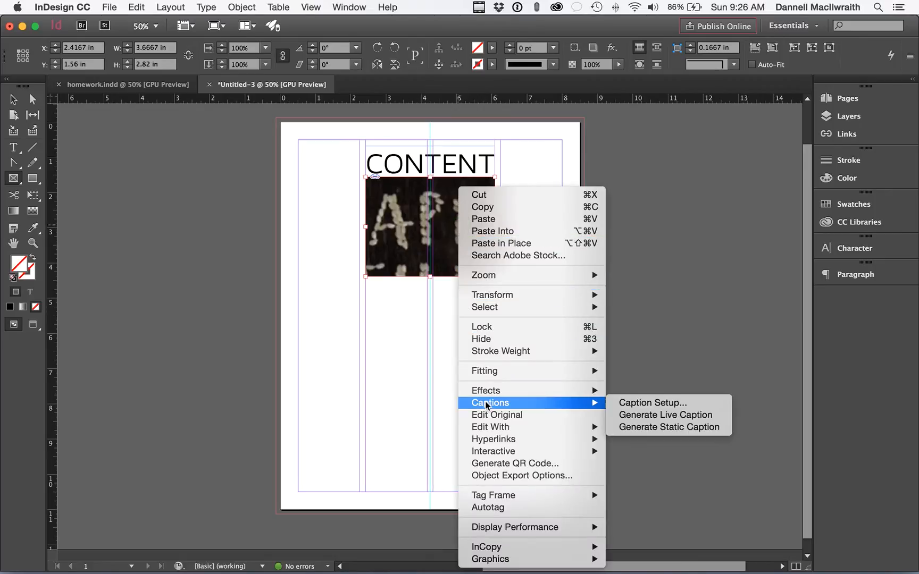
pyautogui.moveTo(511, 375)
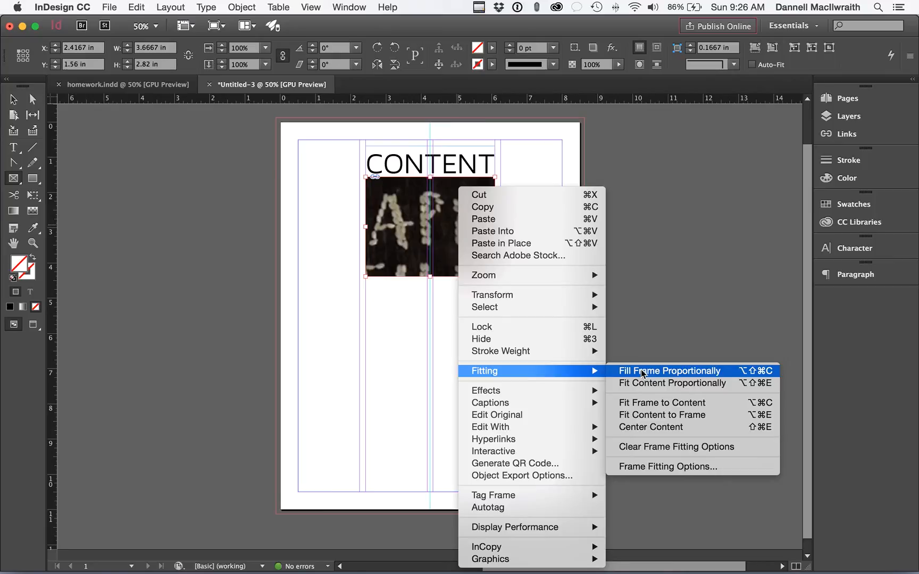
pyautogui.click(642, 372)
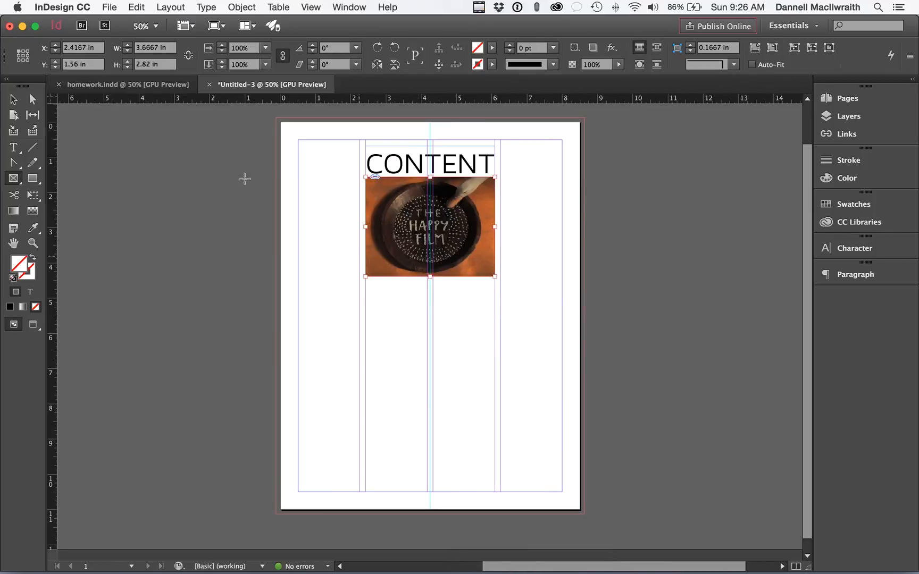
pyautogui.click(15, 100)
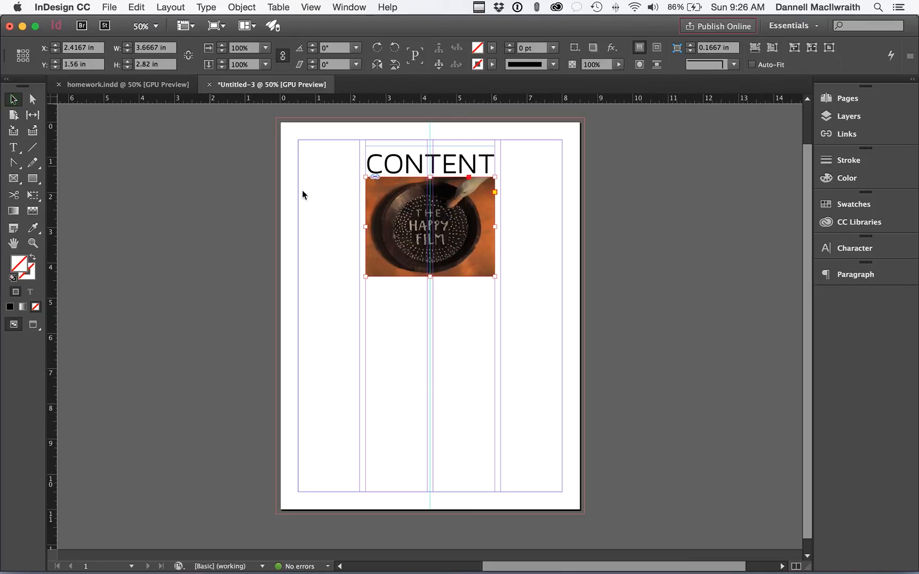
pyautogui.hscroll(2, 537, 276)
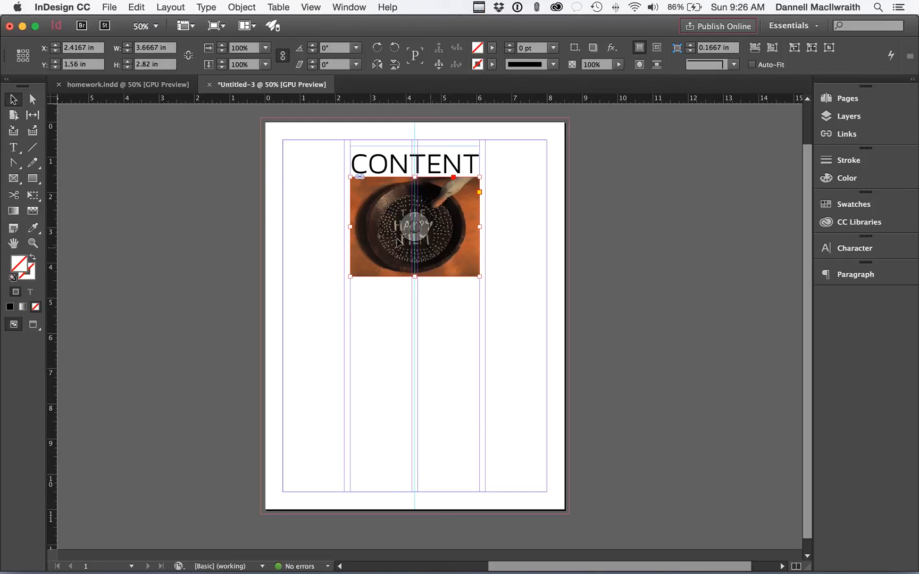
# - Draw a text frame about 1.4 in square in the first column, beside the image and ending at the column's inner edge
pyautogui.click(14, 149)
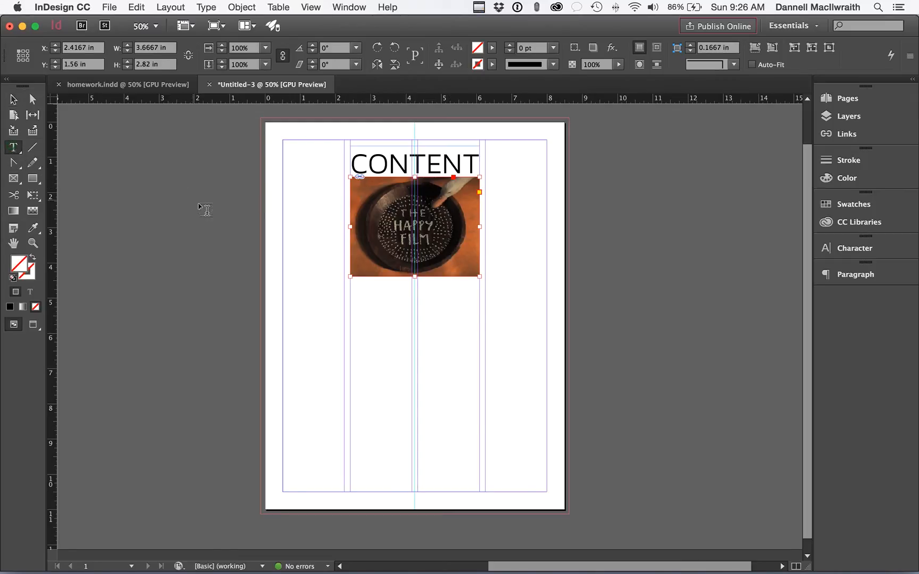
pyautogui.press('super+equal')
pyautogui.press('super+equal')
pyautogui.press('super+equal')
pyautogui.hscroll(-5, 218, 212)
pyautogui.scroll(-2, 218, 213)
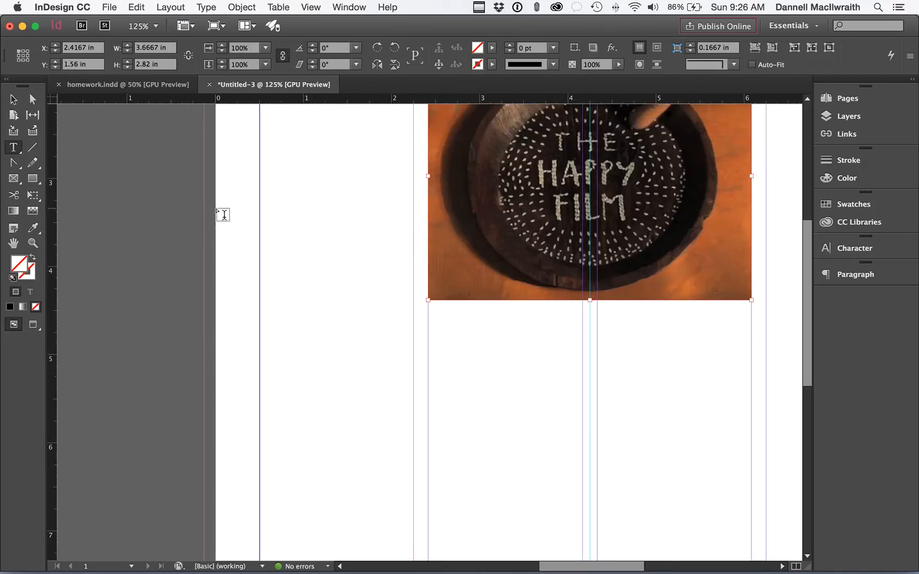
pyautogui.moveTo(307, 268); pyautogui.dragTo(433, 393)
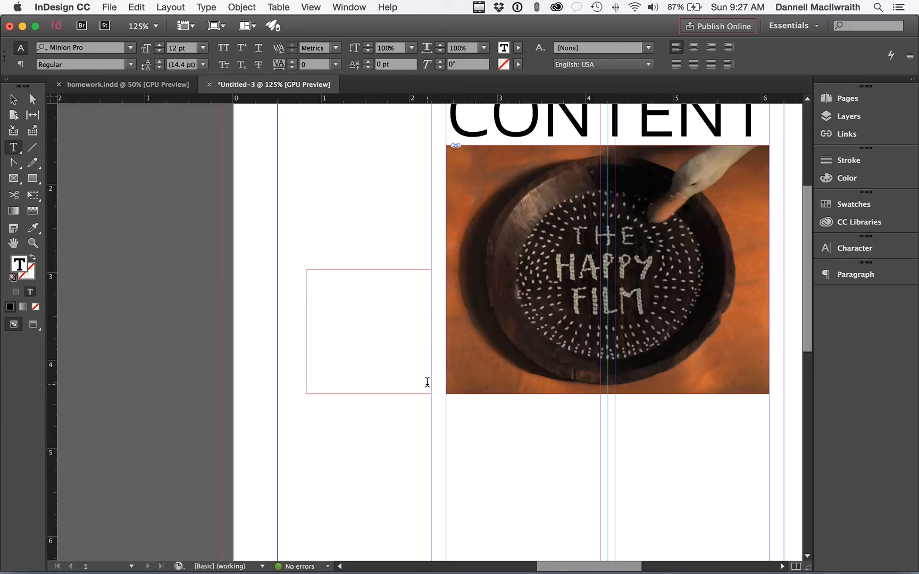
# - Enter the page number 86 in the new text frame beside the image
pyautogui.hscroll(-15, 427, 382)
pyautogui.hscroll(-5, 427, 382)
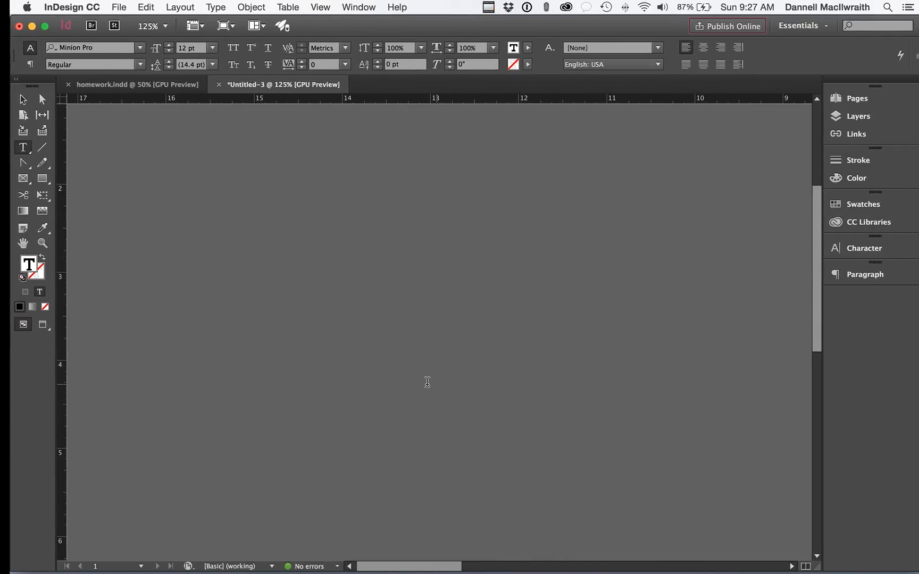
pyautogui.press('super+minus')
pyautogui.press('super+minus')
pyautogui.press('super+minus')
pyautogui.press('super+minus')
pyautogui.press('super+equal')
pyautogui.press('super+equal')
pyautogui.click(428, 381)
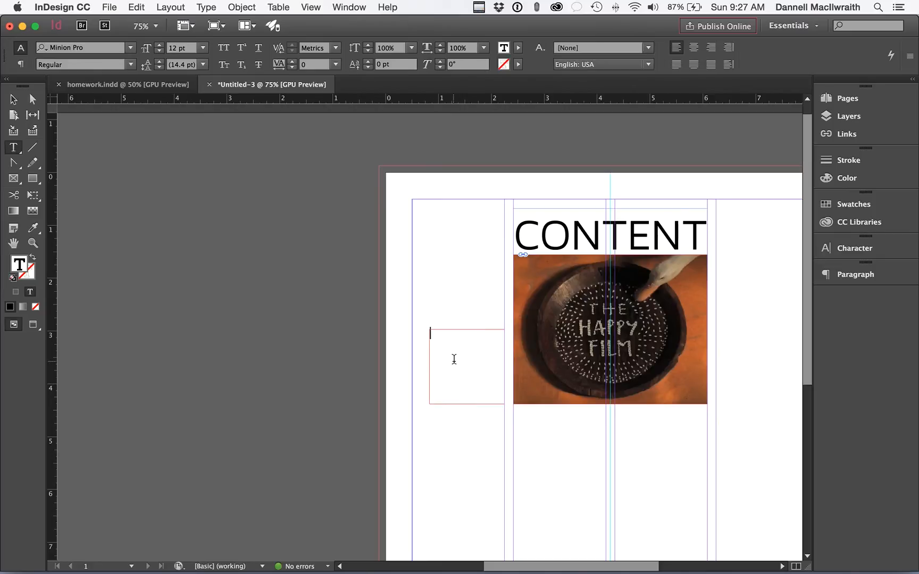
pyautogui.press('super+equal')
pyautogui.press('super+equal')
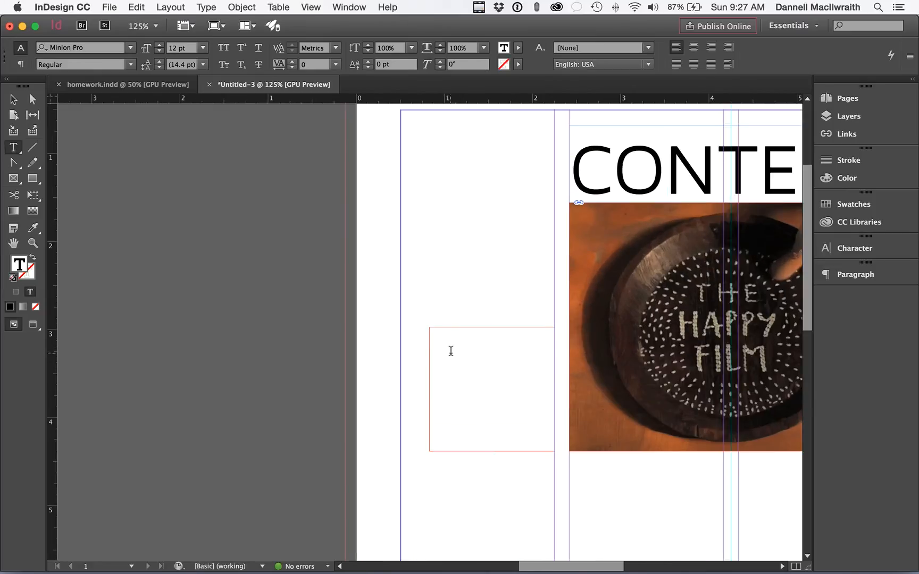
pyautogui.write('86')
# - Format the page number 86 in Arial Bold at 72 pt
pyautogui.moveTo(444, 333); pyautogui.dragTo(428, 335)
pyautogui.click(445, 332)
pyautogui.doubleClick(455, 332)
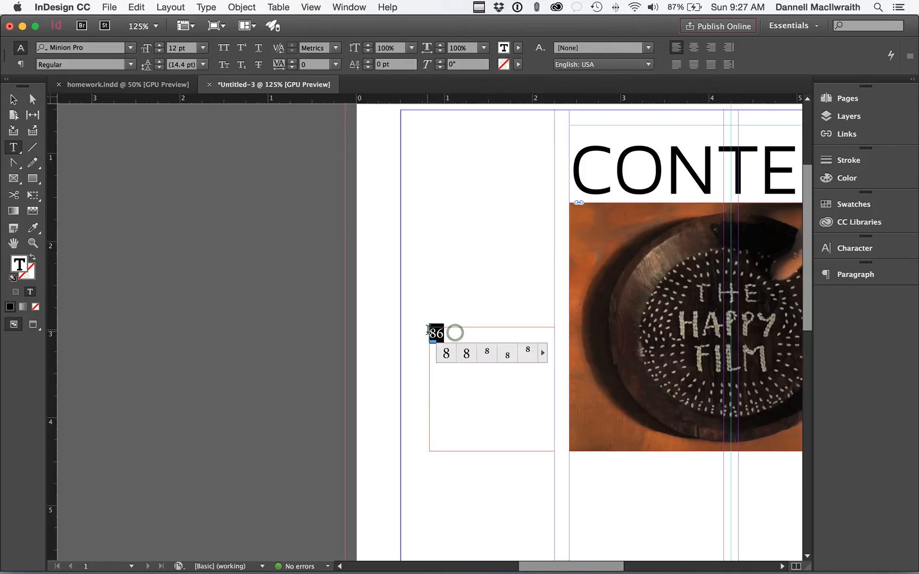
pyautogui.click(842, 250)
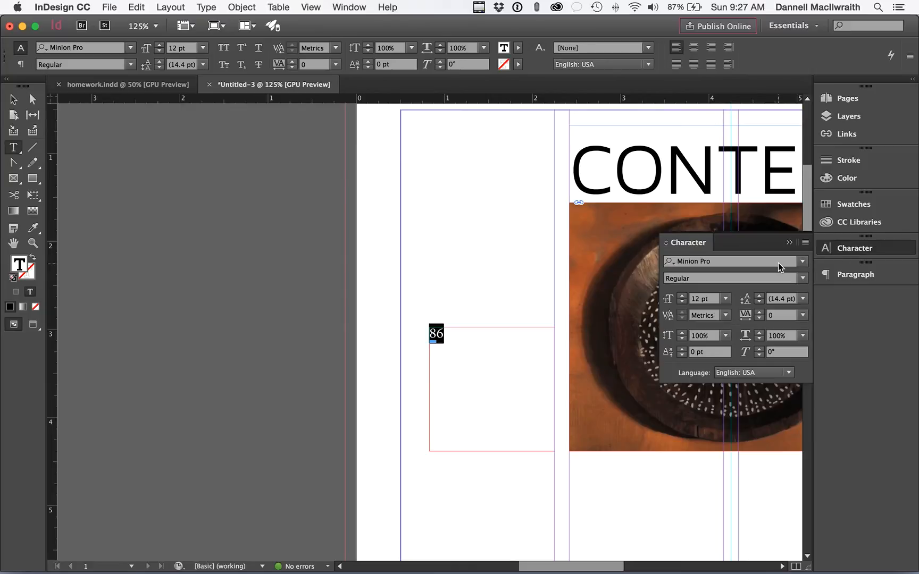
pyautogui.click(724, 264)
pyautogui.write('ar')
pyautogui.press('Return')
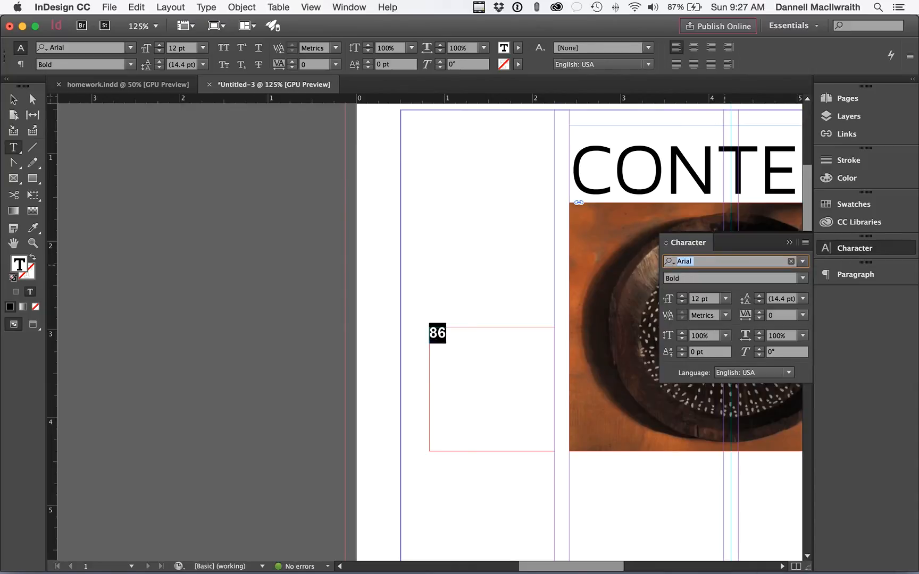
pyautogui.click(725, 299)
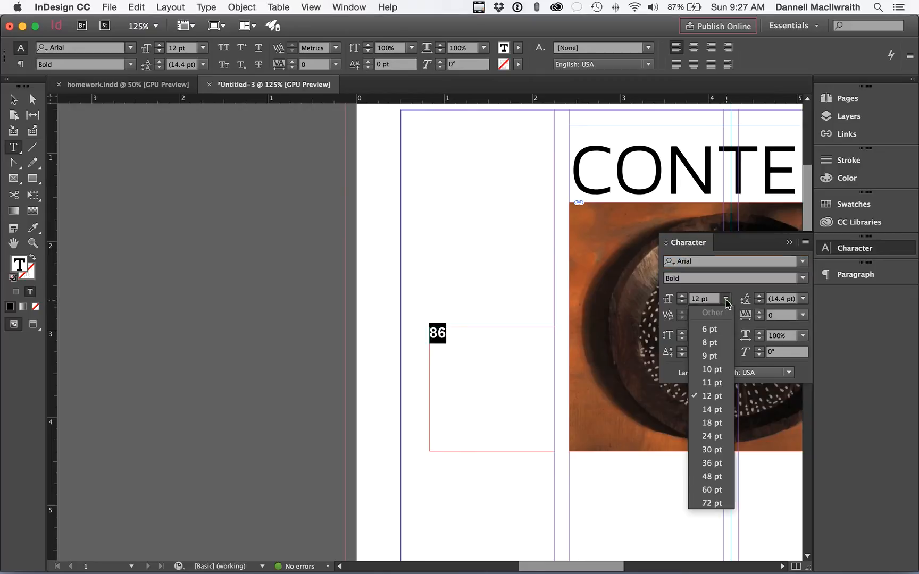
pyautogui.click(716, 503)
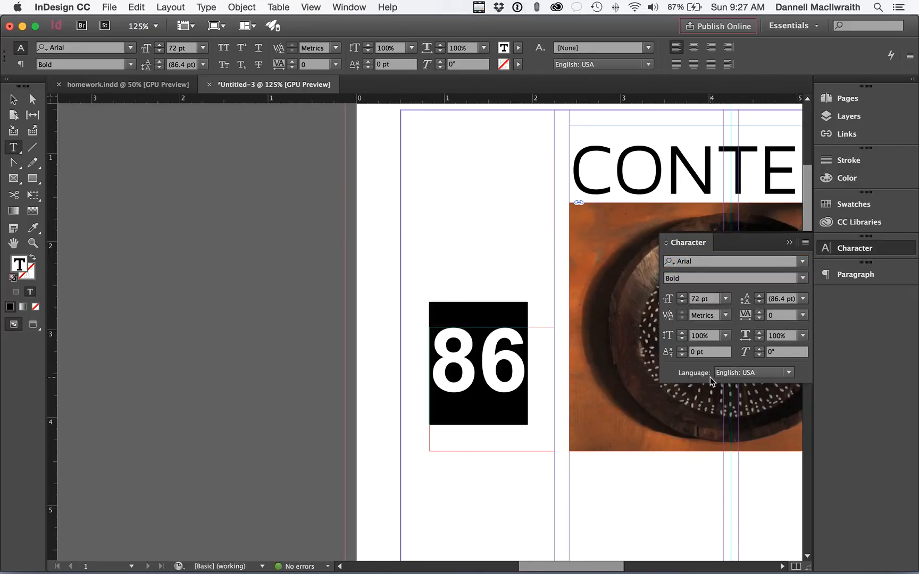
# - Tighten the tracking of the page number 86 to -30
pyautogui.click(759, 319)
pyautogui.click(758, 319)
pyautogui.click(759, 319)
pyautogui.click(759, 319)
pyautogui.click(758, 319)
pyautogui.click(759, 312)
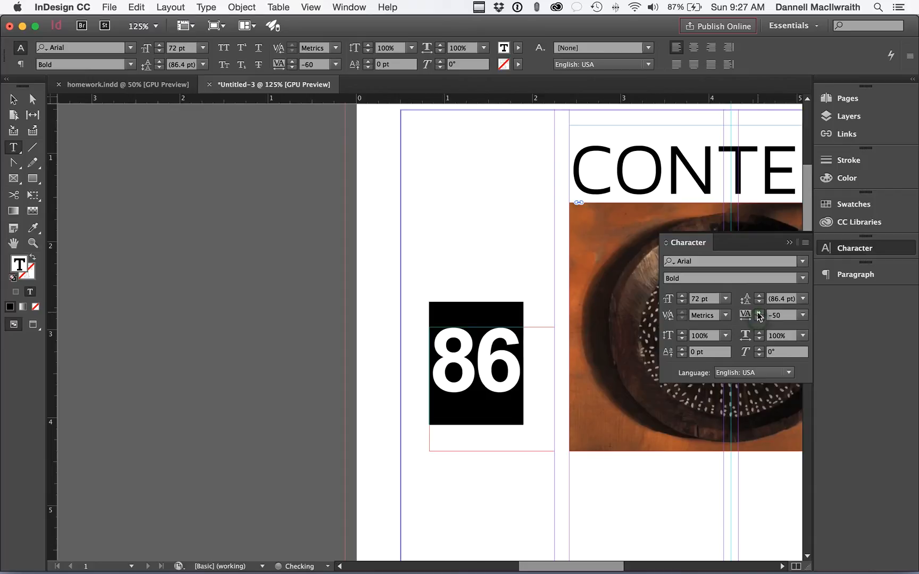
pyautogui.click(758, 312)
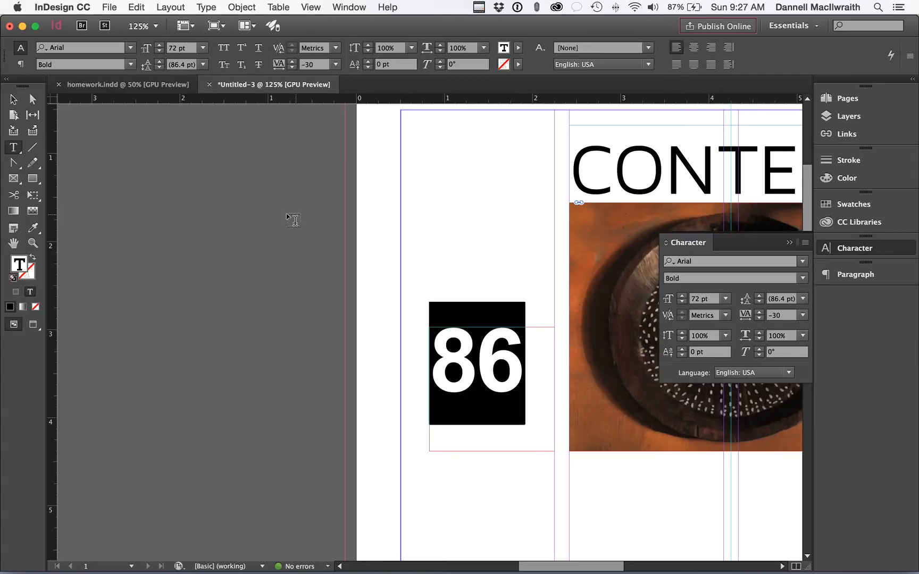
# - Try moving the 86 text frame about 0.6 in further down the page, and undo the move
pyautogui.click(14, 99)
pyautogui.scroll(-2, 398, 381)
pyautogui.hscroll(2, 399, 381)
pyautogui.scroll(-2, 398, 381)
pyautogui.hscroll(1, 398, 381)
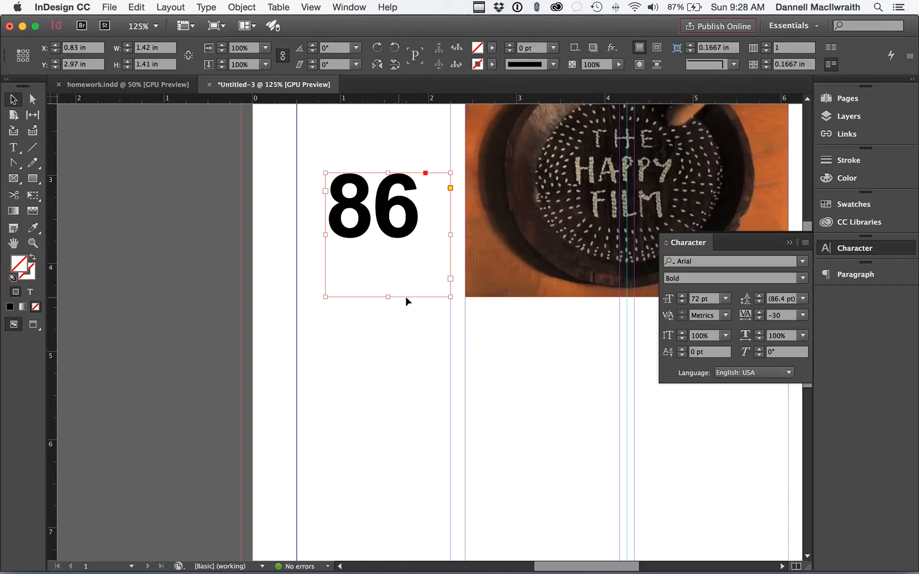
pyautogui.moveTo(409, 223); pyautogui.dragTo(410, 279)
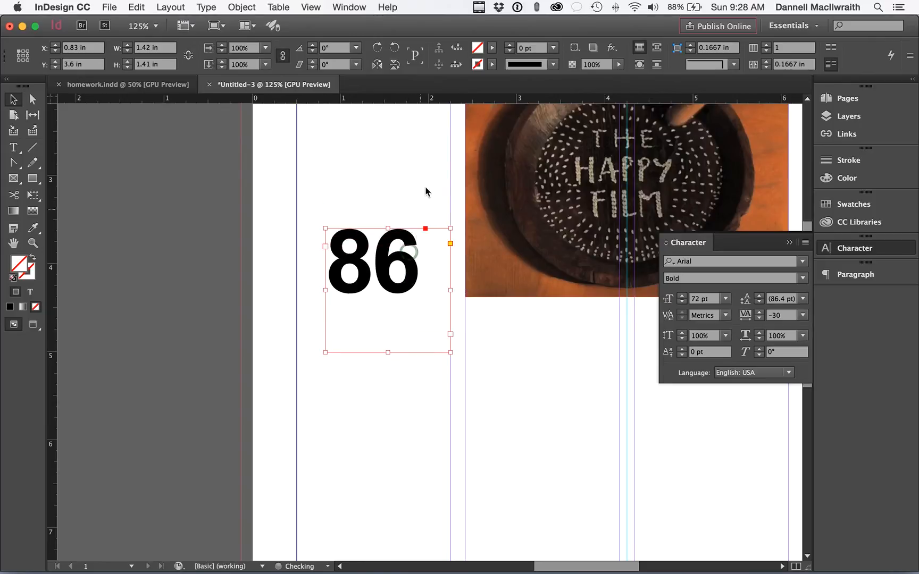
pyautogui.hotkey('ctrl', 'z')
pyautogui.hotkey('ctrl', 'z')
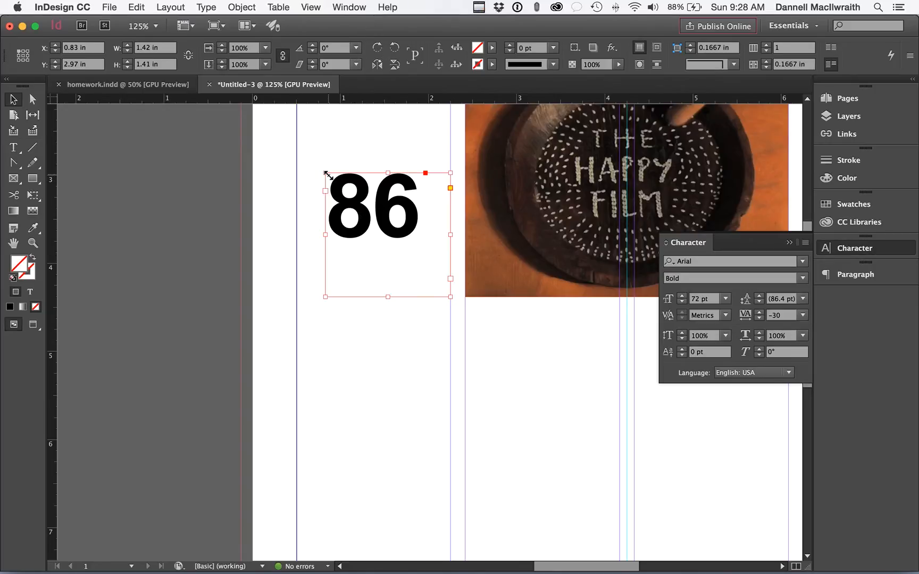
# - Set the 86 text frame's vertical justification to Bottom in Text Frame Options
pyautogui.hotkey('ctrl', 'b')
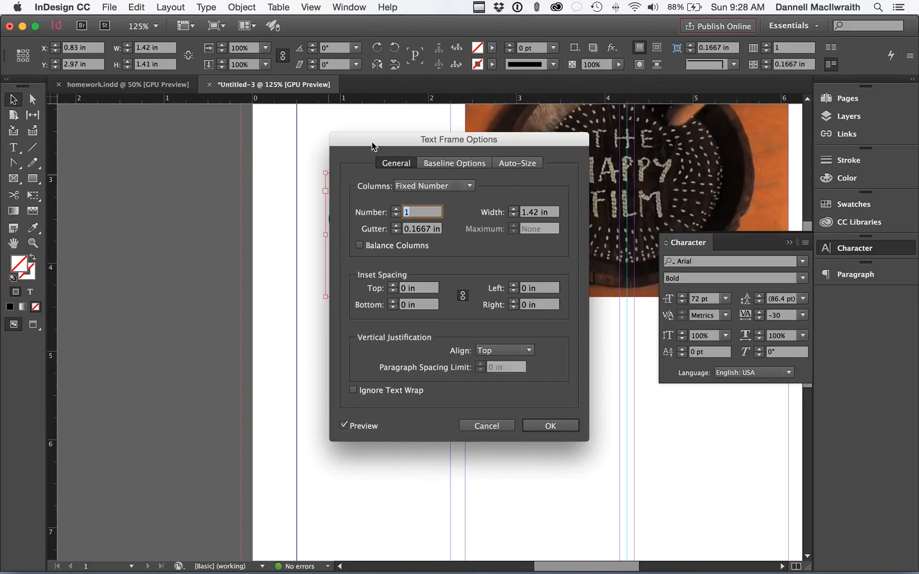
pyautogui.click(472, 426)
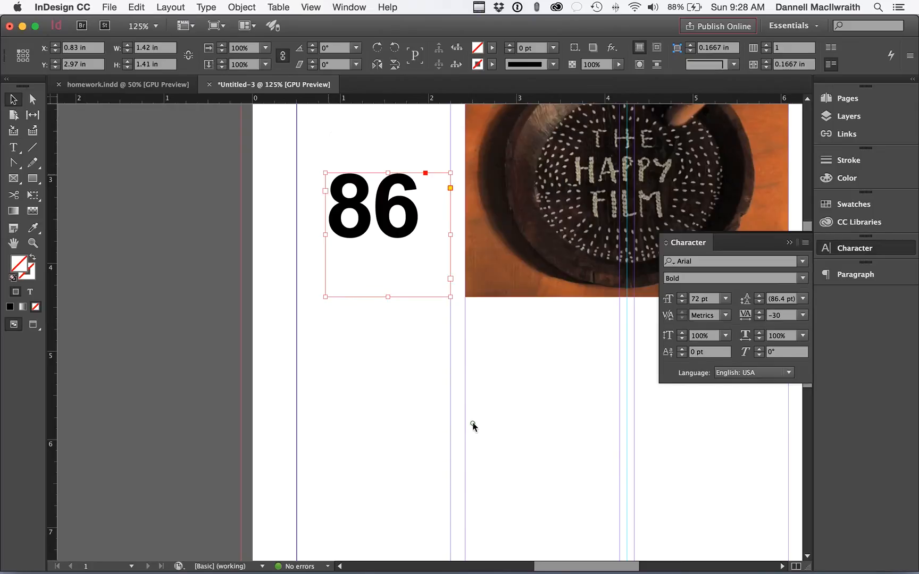
pyautogui.click(184, 5)
pyautogui.moveTo(208, 4)
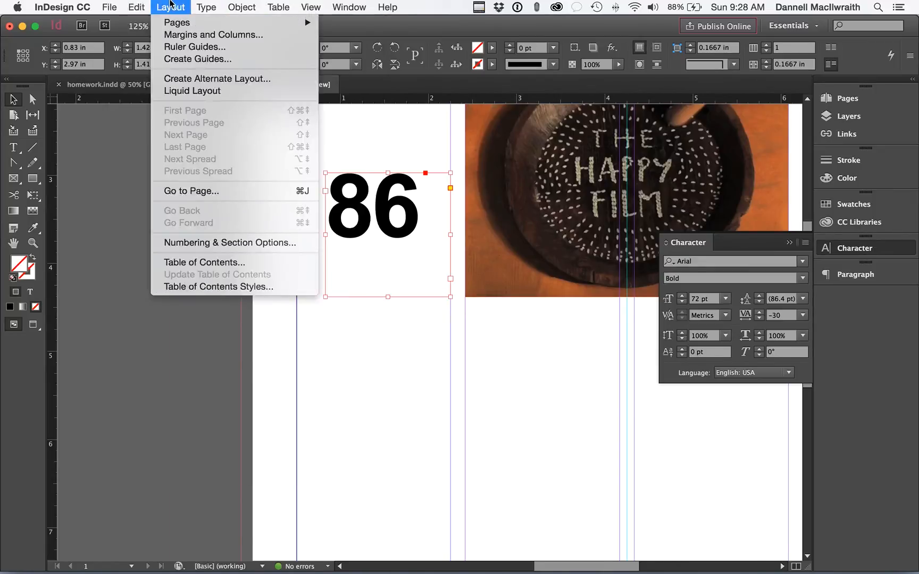
pyautogui.moveTo(230, 7)
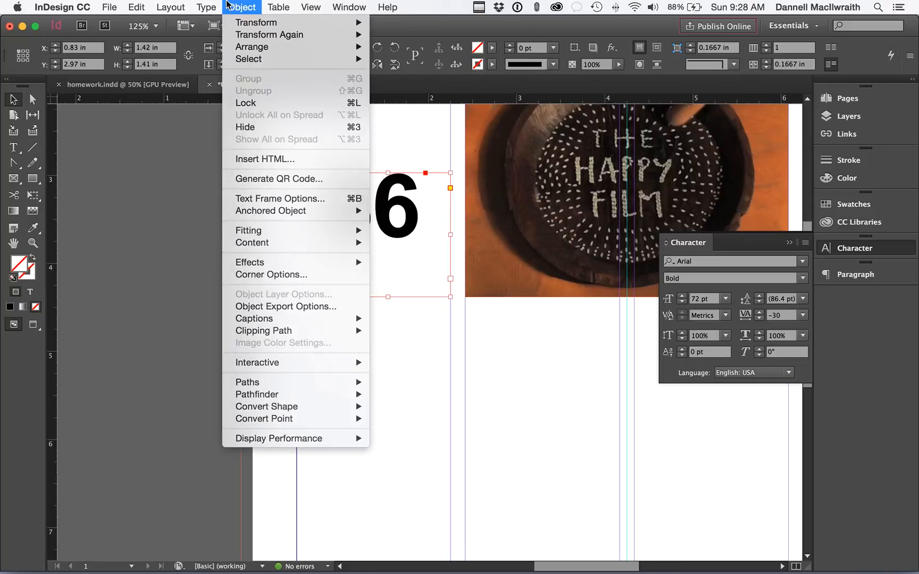
pyautogui.click(247, 198)
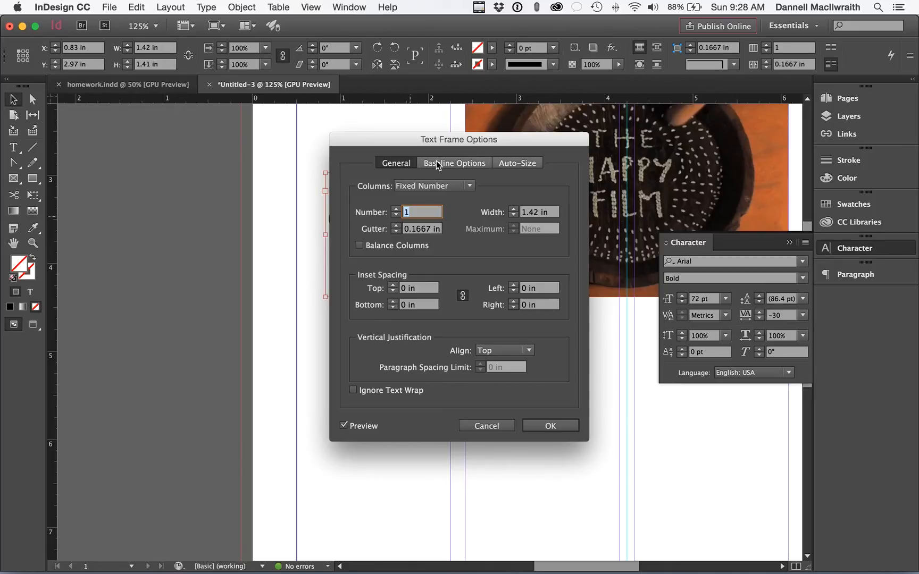
pyautogui.moveTo(419, 140); pyautogui.dragTo(529, 138)
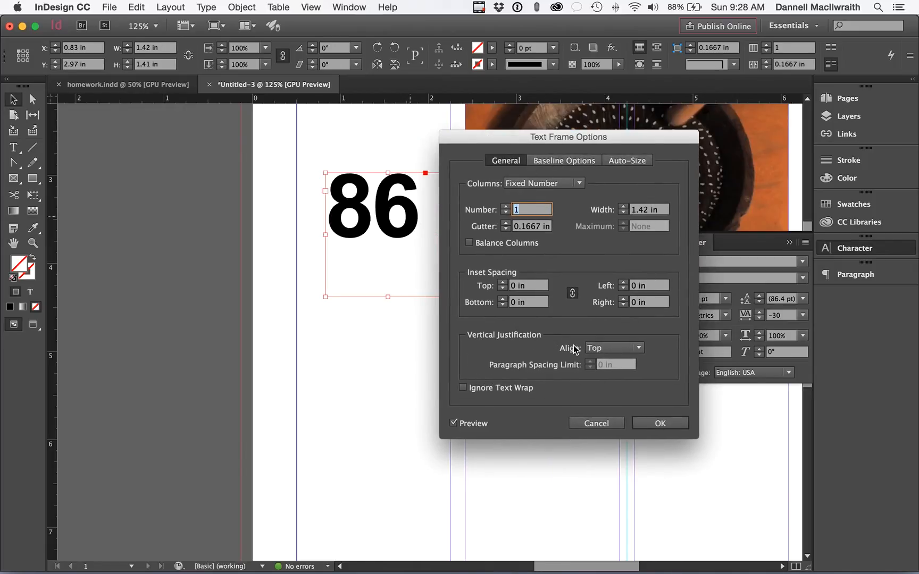
pyautogui.click(612, 349)
pyautogui.click(607, 384)
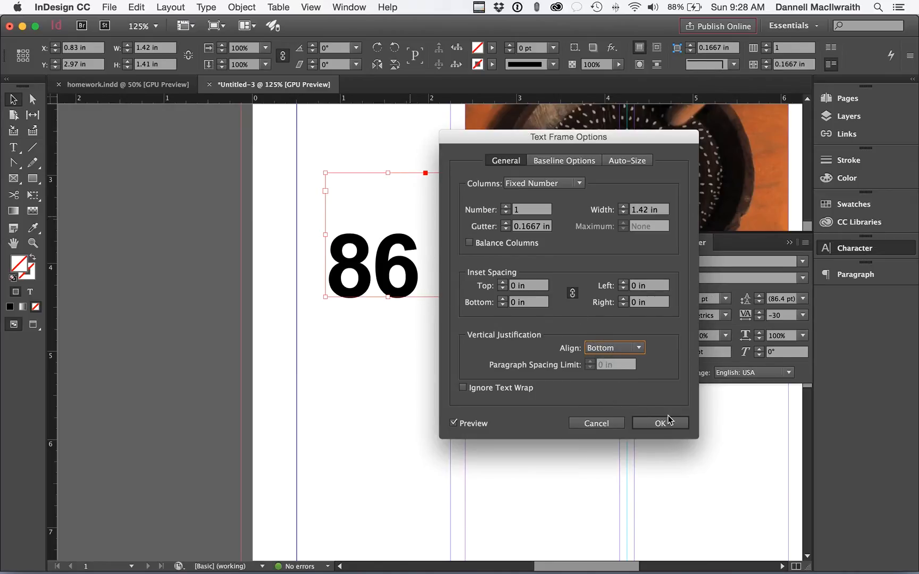
pyautogui.click(660, 428)
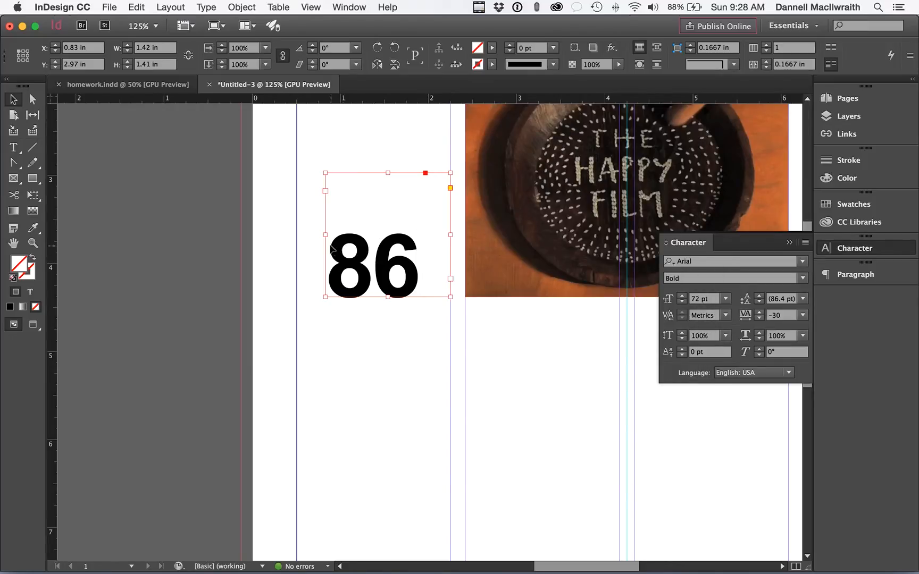
# - Narrow the 86 text frame from its outer side to about 1.2 in wide and right-align its text
pyautogui.moveTo(326, 236); pyautogui.dragTo(340, 237)
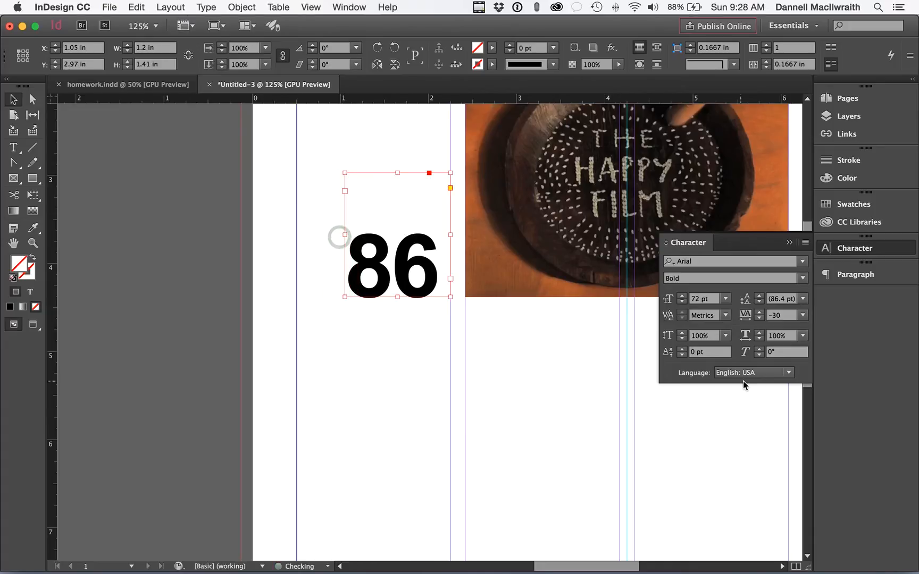
pyautogui.click(849, 275)
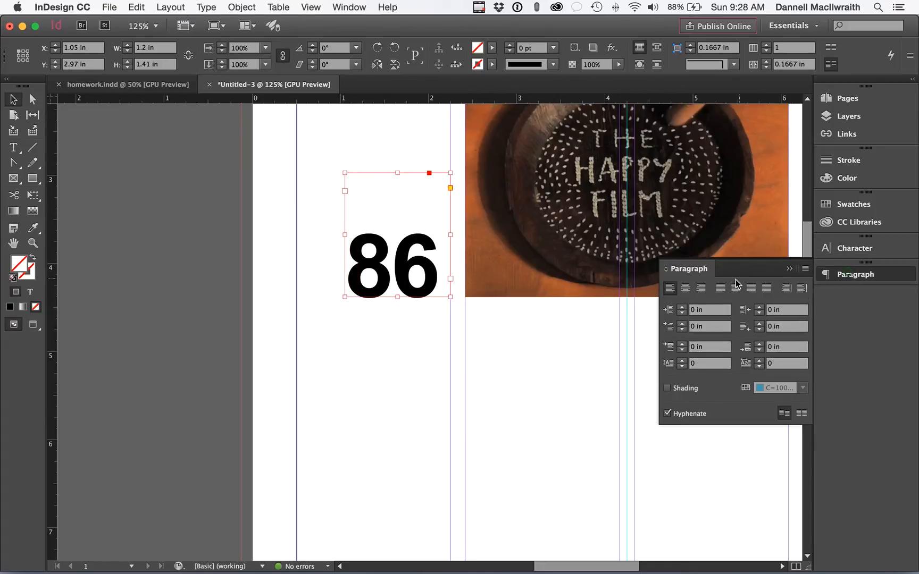
pyautogui.click(701, 288)
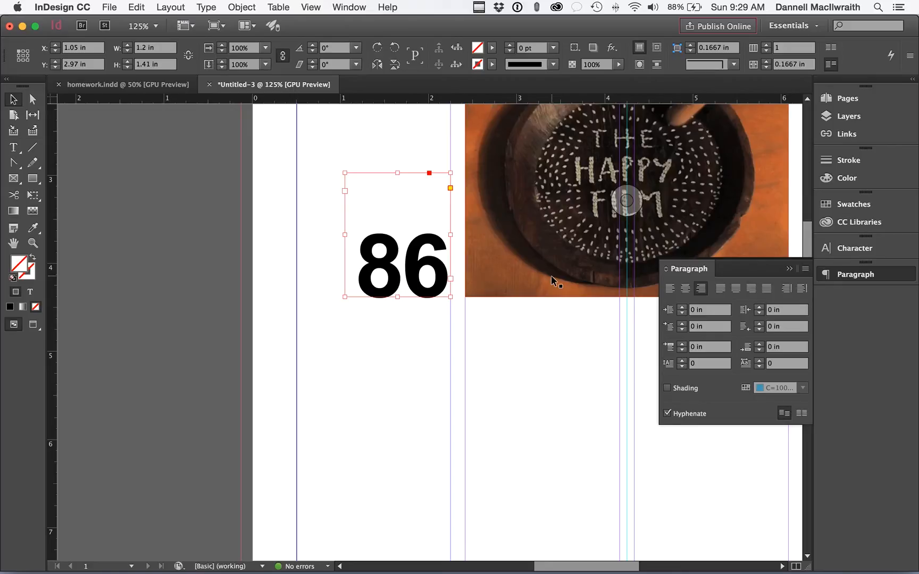
pyautogui.click(521, 339)
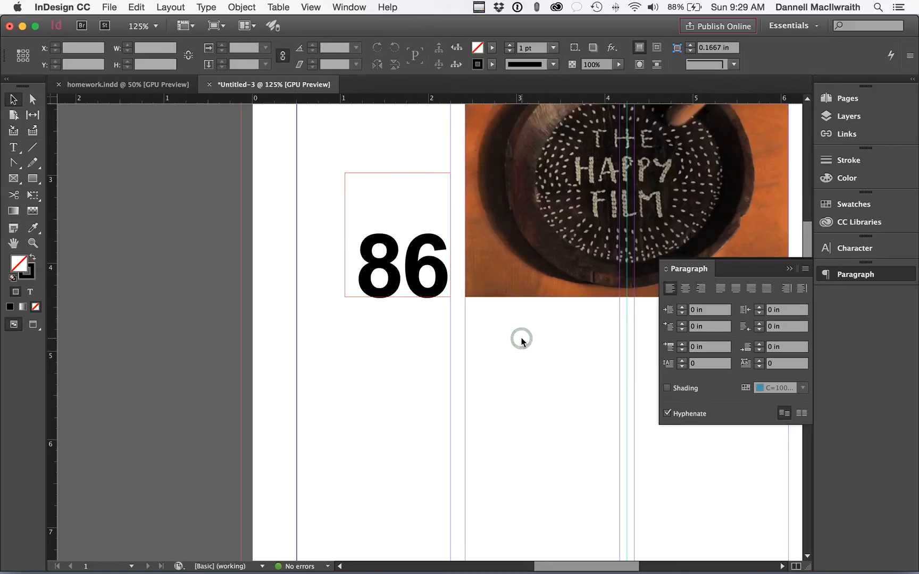
# - Add a horizontal ruler guide at 4.38 in along the image's bottom edge and nudge the 86 frame up to Y 2.9561 in
pyautogui.press('super+minus')
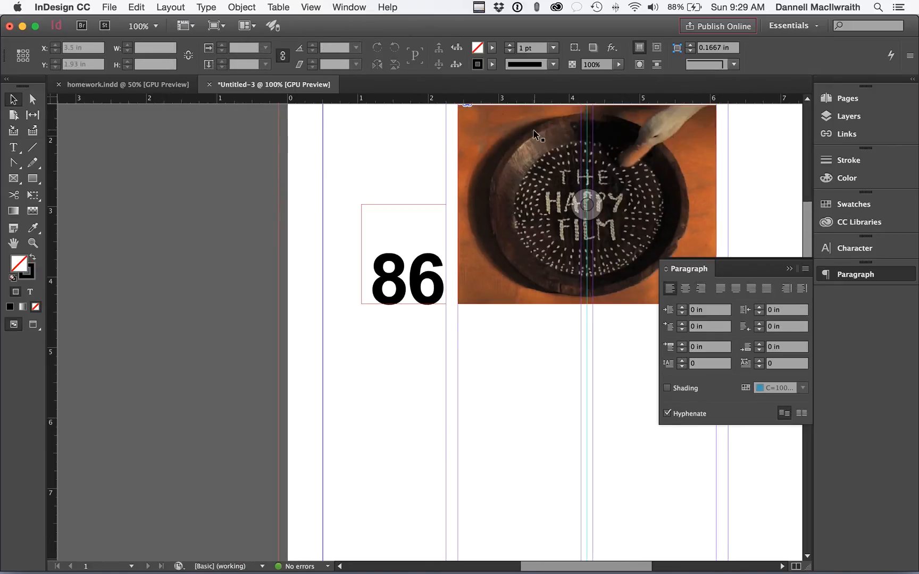
pyautogui.moveTo(535, 98); pyautogui.dragTo(519, 304)
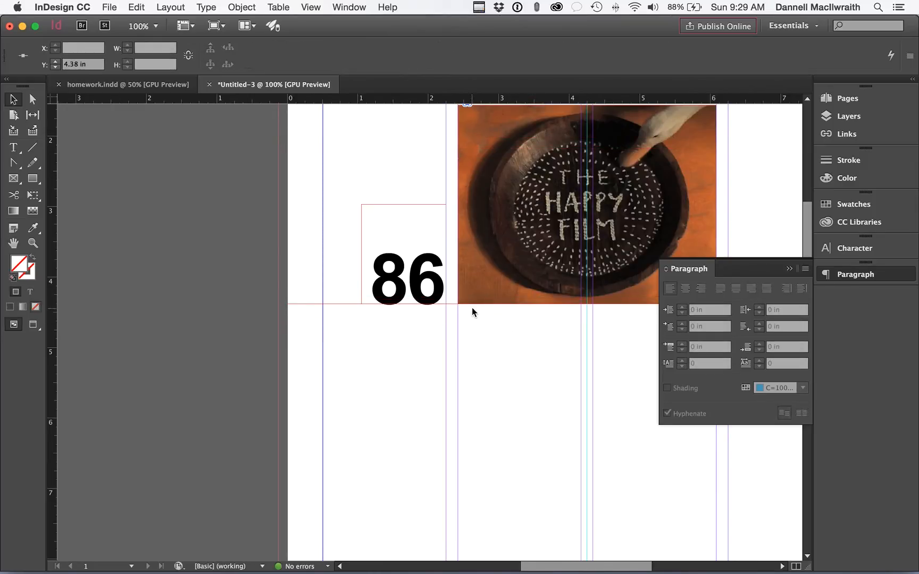
pyautogui.press('super+equal')
pyautogui.hscroll(-5, 471, 307)
pyautogui.scroll(-2, 471, 307)
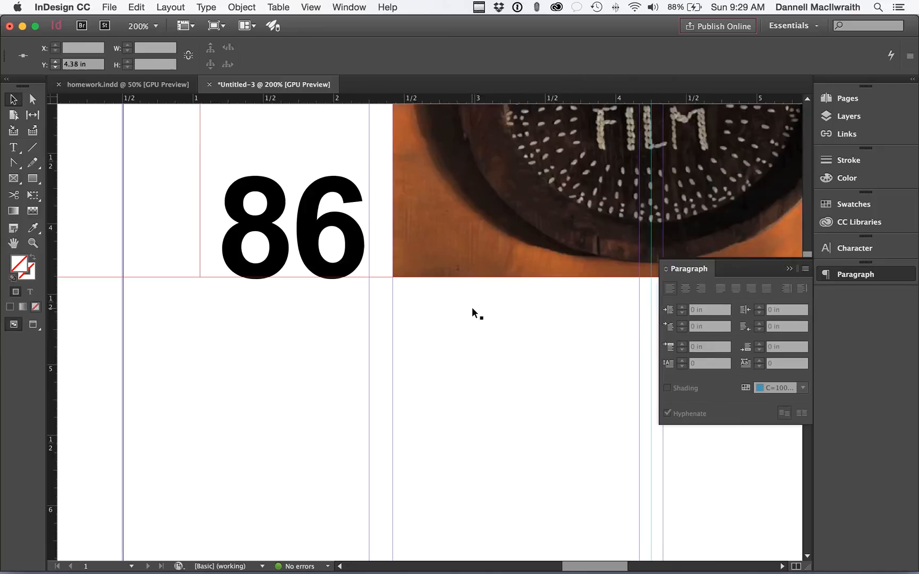
pyautogui.click(331, 231)
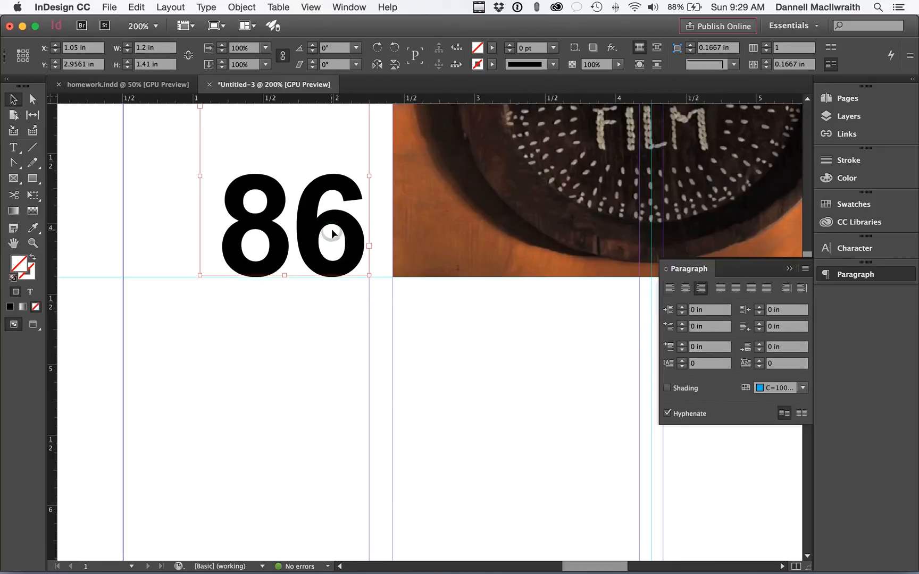
pyautogui.click(344, 318)
# - Draw a text frame about 1.25 in wide and 1.4 in high in the fourth column, with its bottom on the horizontal guide
pyautogui.hscroll(5, 343, 306)
pyautogui.scroll(2, 343, 306)
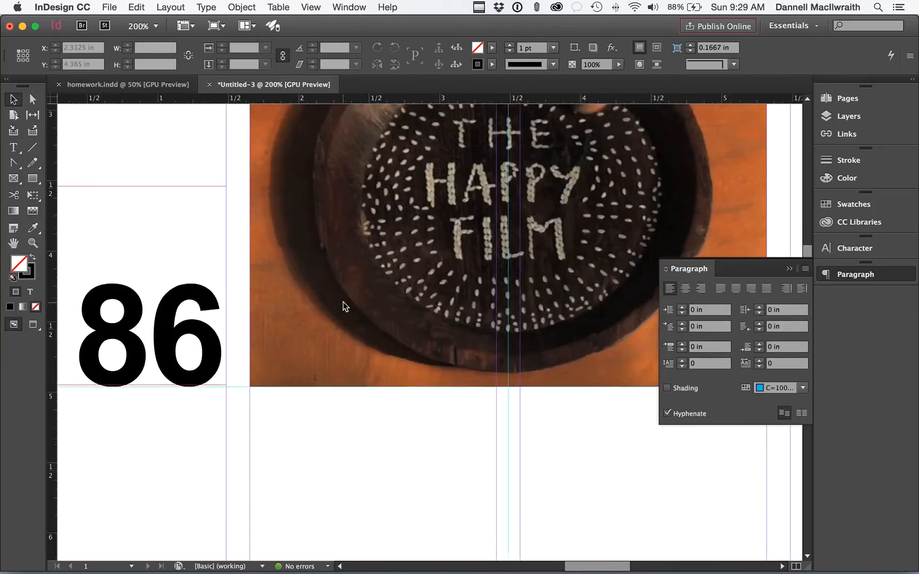
pyautogui.press('super+minus')
pyautogui.press('super+minus')
pyautogui.hscroll(8, 264, 259)
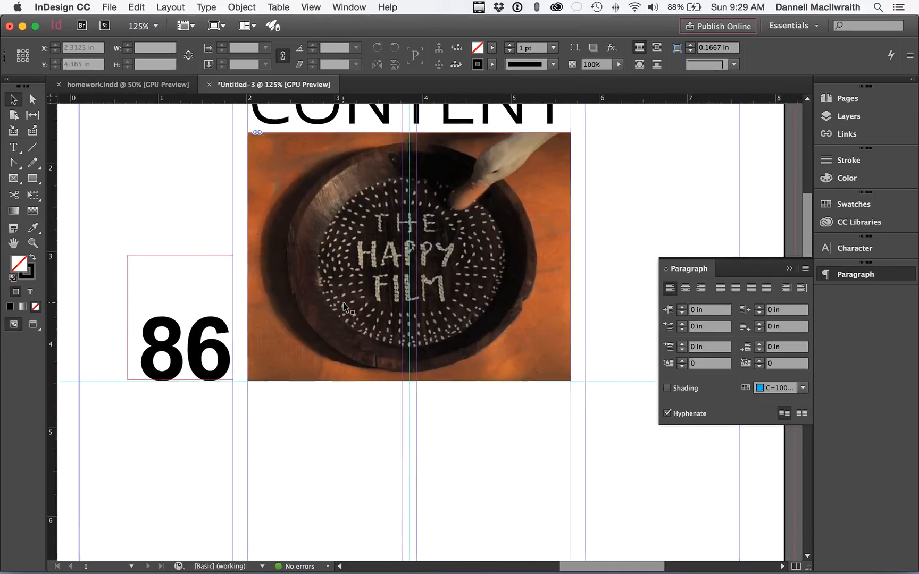
pyautogui.hscroll(-5, 201, 216)
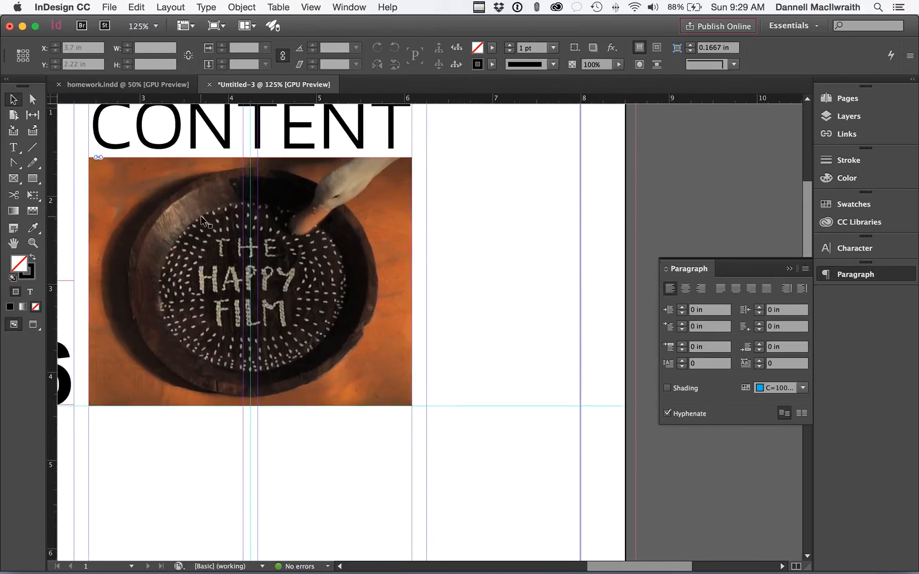
pyautogui.scroll(-2, 201, 217)
pyautogui.hscroll(6, 201, 216)
pyautogui.scroll(1, 201, 217)
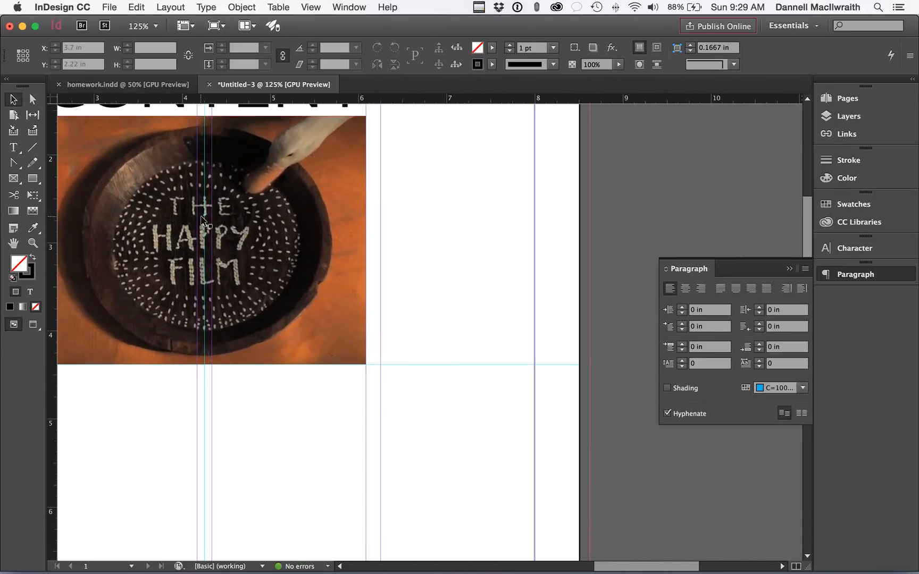
pyautogui.click(14, 147)
pyautogui.moveTo(380, 244); pyautogui.dragTo(490, 364)
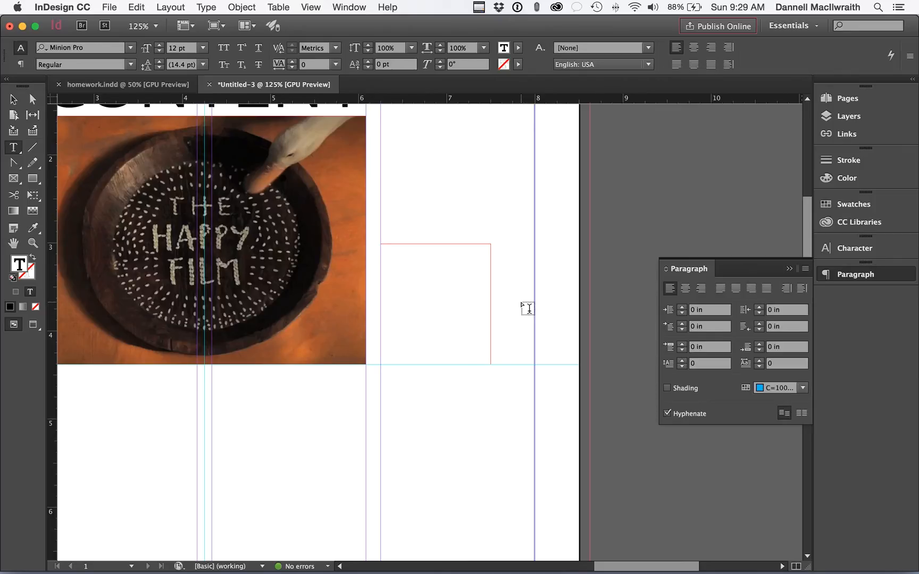
# - Enter the heading "The Happy Film Preview" with "A short, yet interesting, description." as a second paragraph below it
pyautogui.write('The Happy Film Preview')
pyautogui.press('Return')
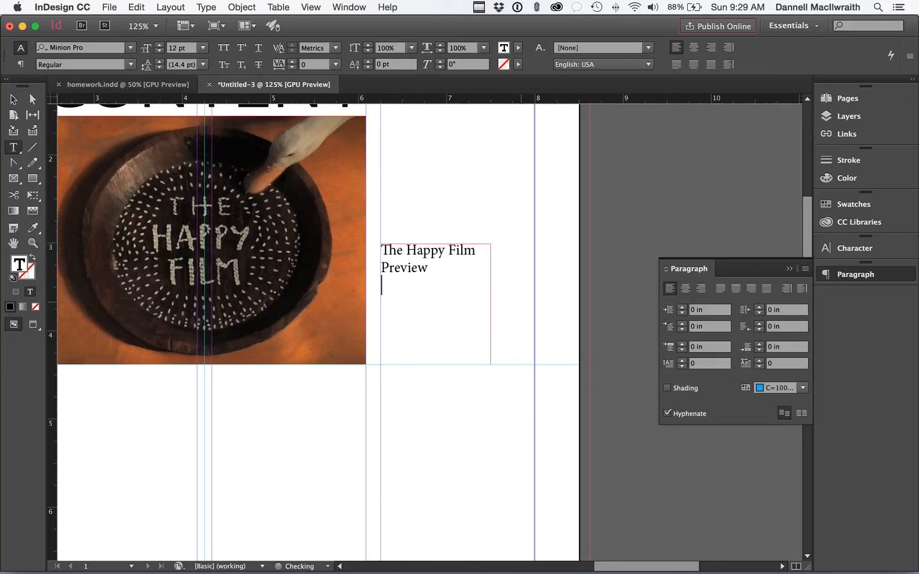
pyautogui.write('A short, yet interesting, ')
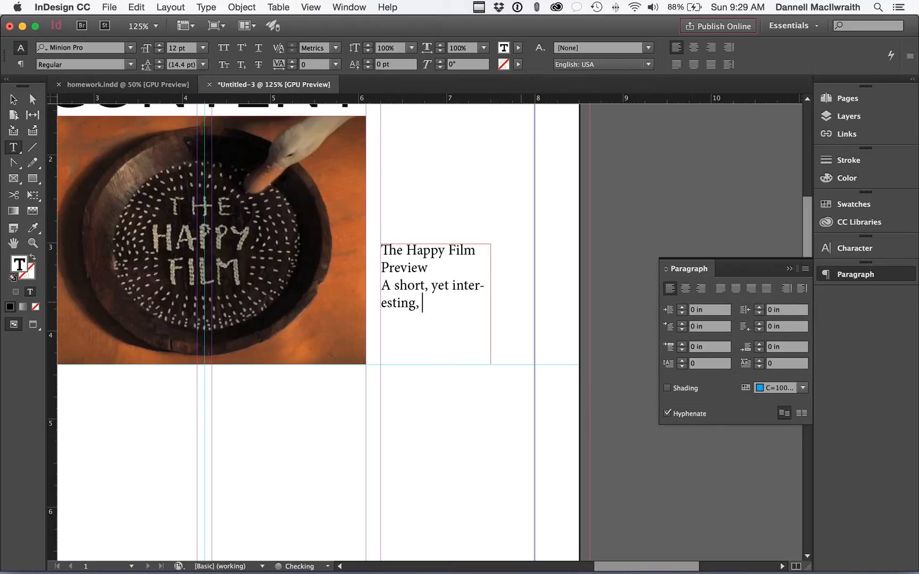
pyautogui.write('description')
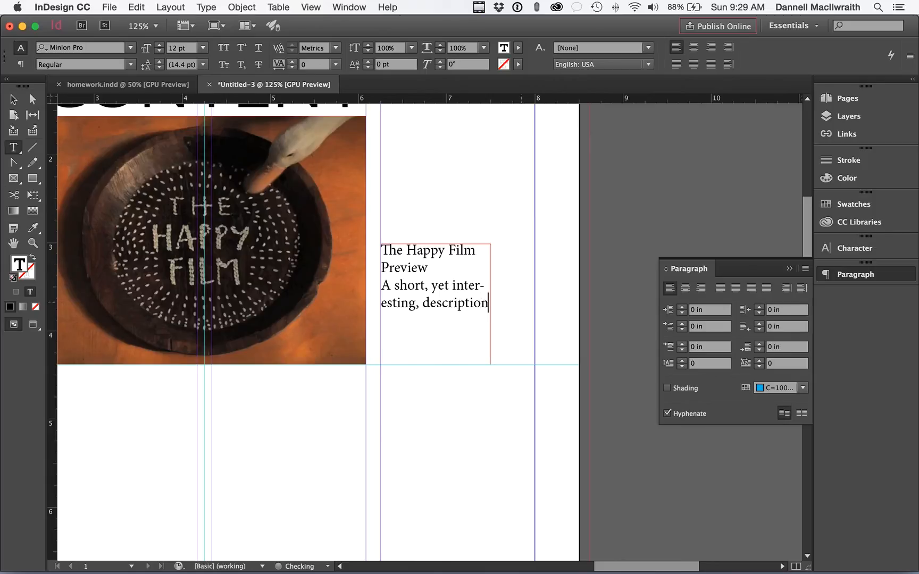
pyautogui.write('.')
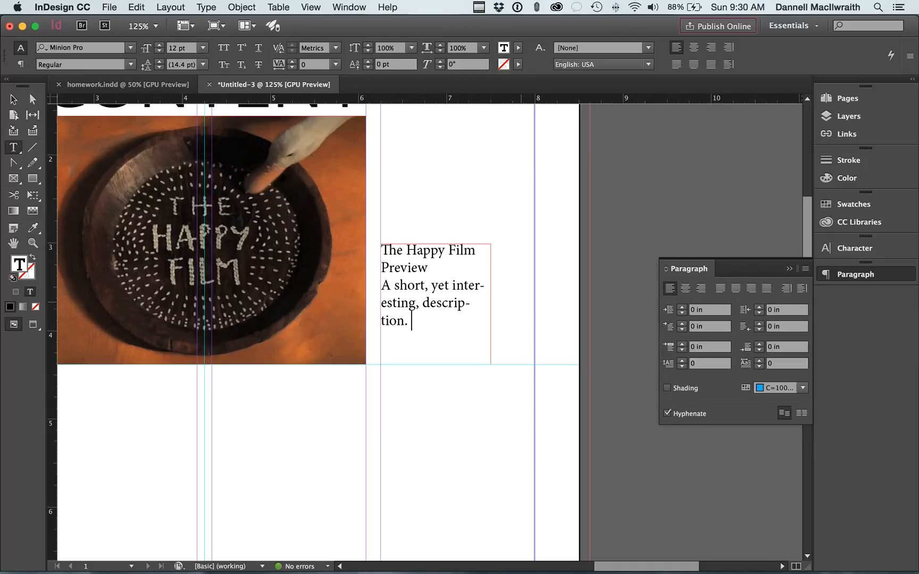
# - Set the heading "The Happy Film Preview" in Maven Pro Bold
pyautogui.moveTo(429, 268); pyautogui.dragTo(381, 251)
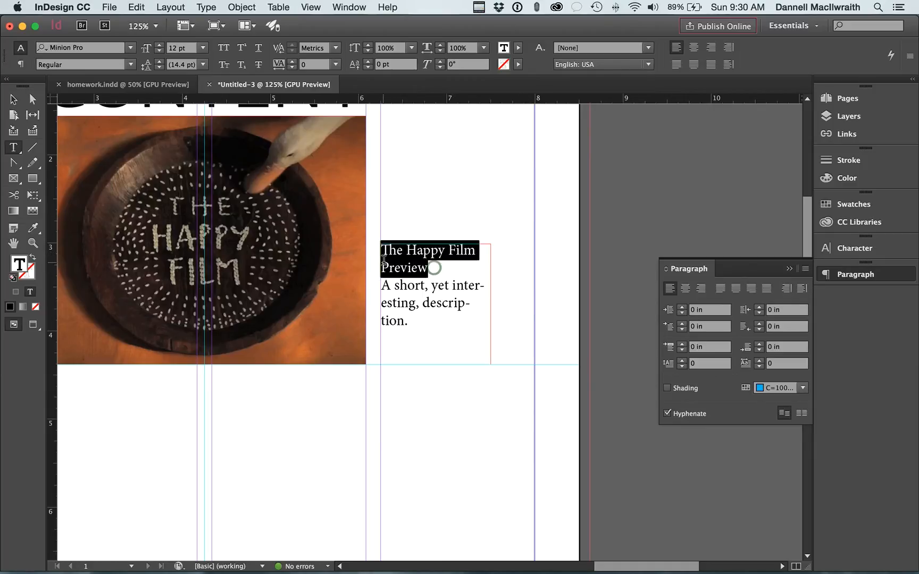
pyautogui.click(872, 254)
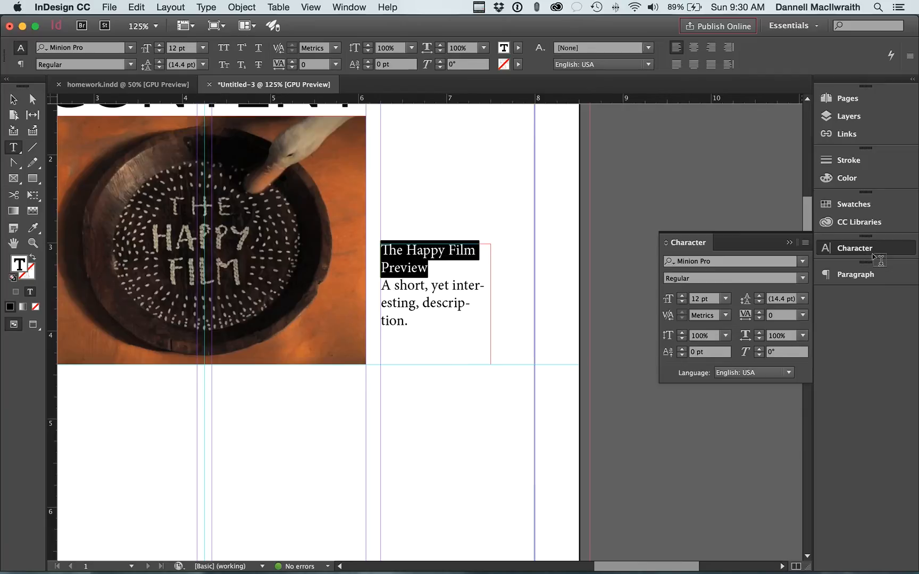
pyautogui.click(713, 261)
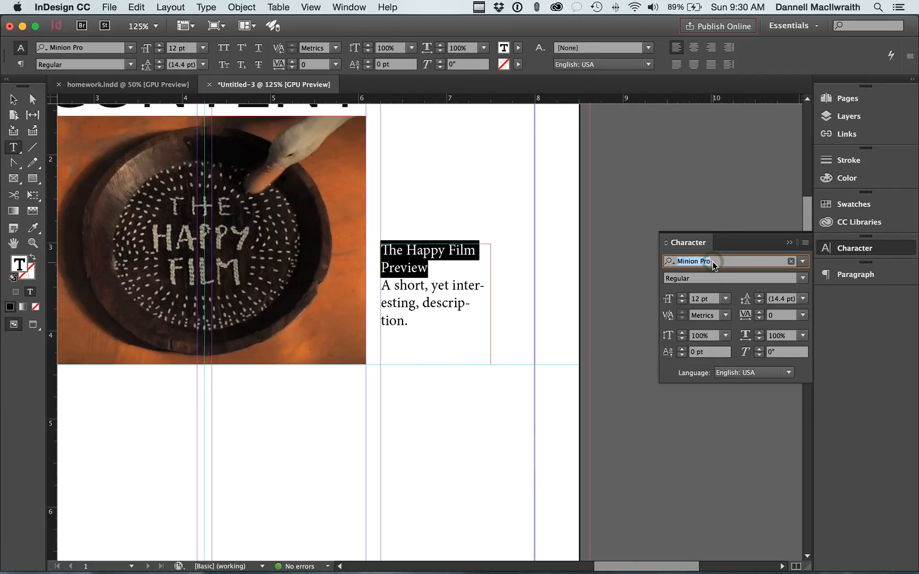
pyautogui.write('mar')
pyautogui.press('Down')
pyautogui.press('Down')
pyautogui.press('Down')
pyautogui.press('Down')
pyautogui.press('Down')
pyautogui.press('Down')
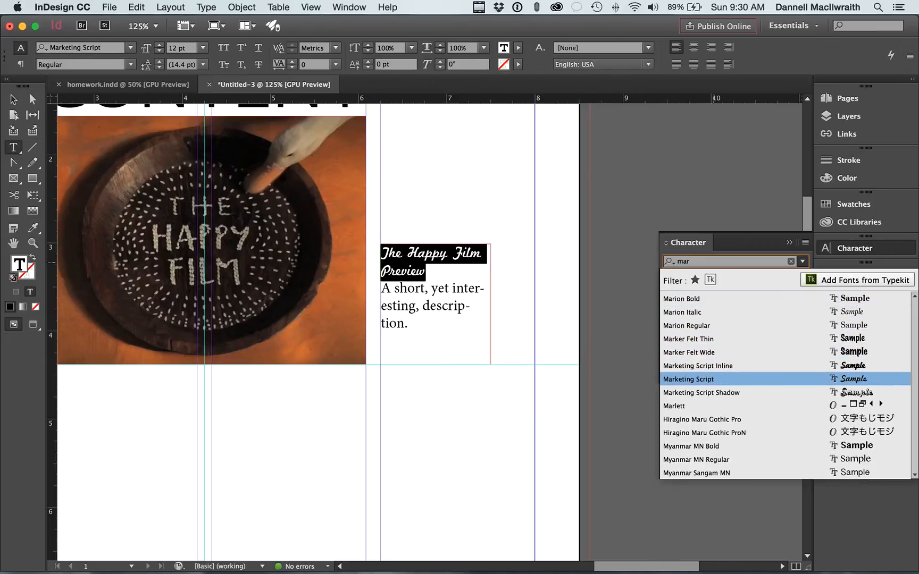
pyautogui.press('BackSpace')
pyautogui.write('v')
pyautogui.press('Down')
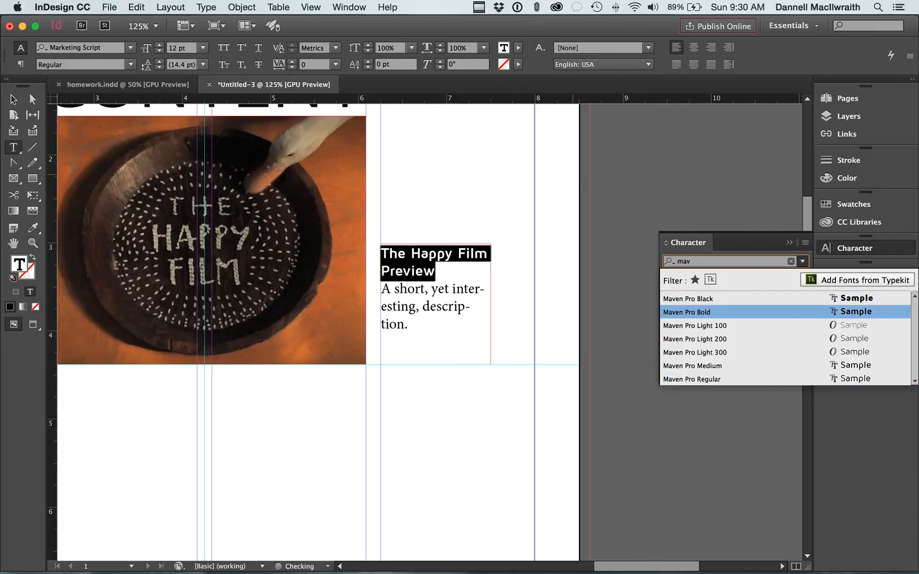
pyautogui.press('Return')
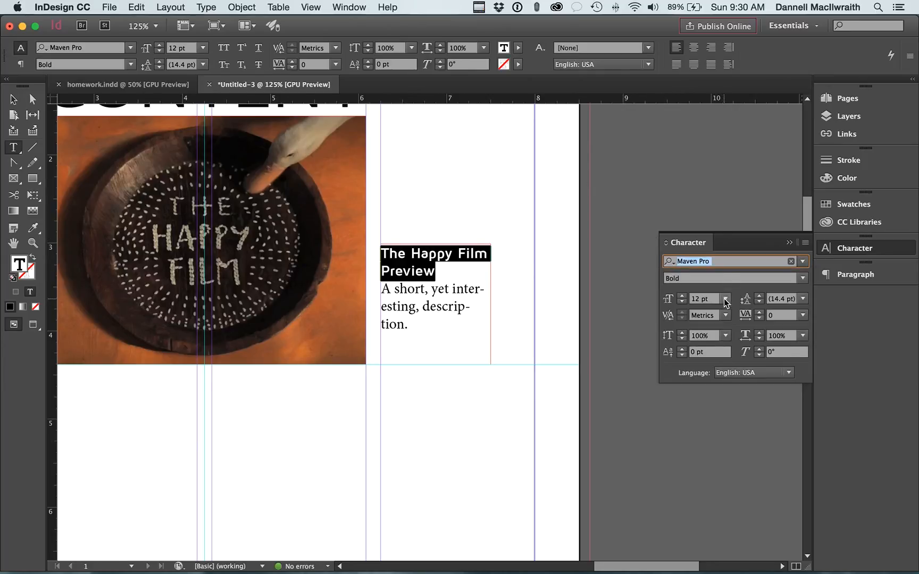
# - Convert the heading to all caps and colour its text with the magenta swatch C=0 M=100 Y=0 K=0
pyautogui.click(805, 243)
pyautogui.click(802, 282)
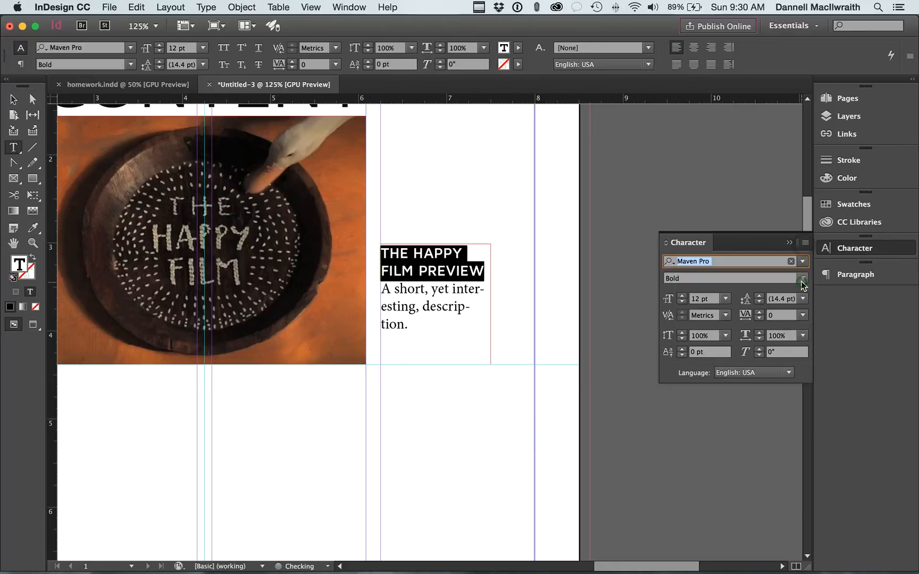
pyautogui.click(854, 206)
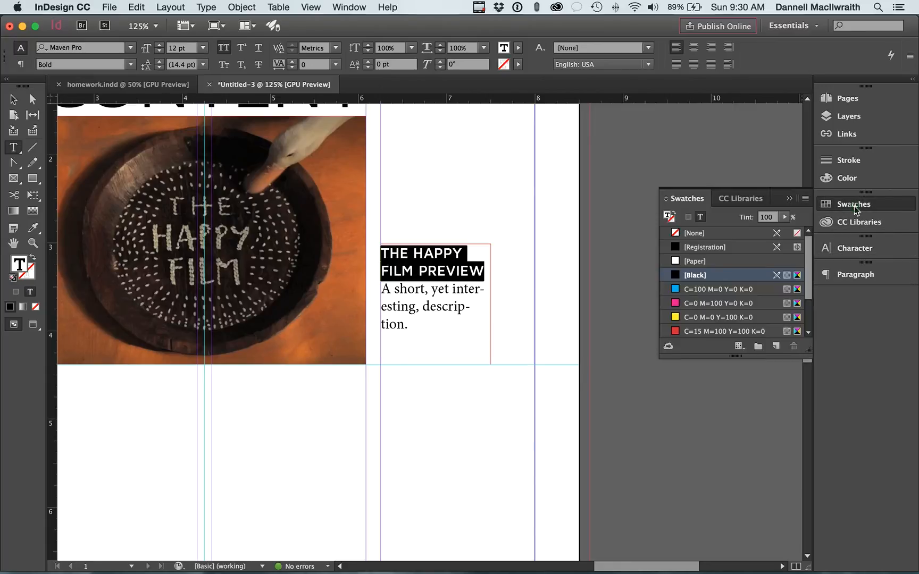
pyautogui.click(674, 304)
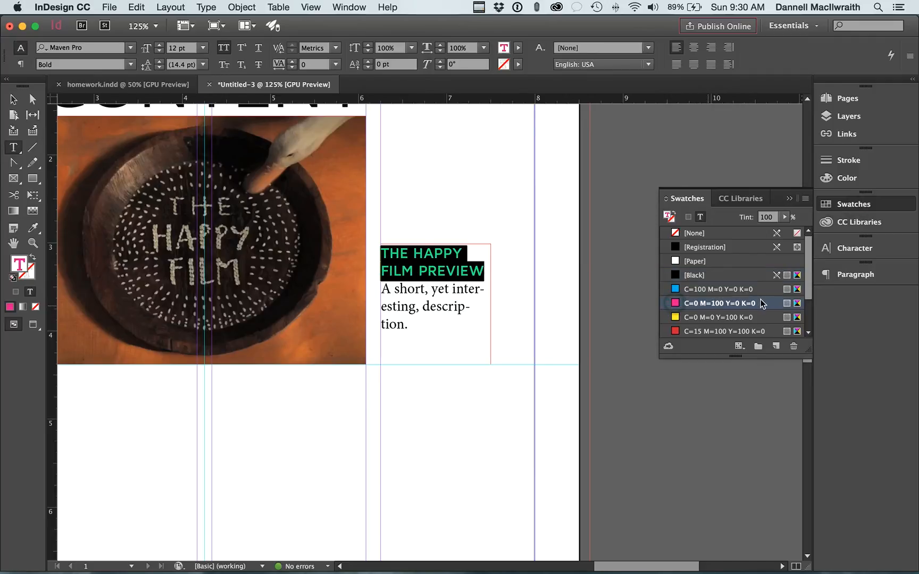
# - Tighten the heading's tracking to -10 and set its leading to 11 pt
pyautogui.click(860, 250)
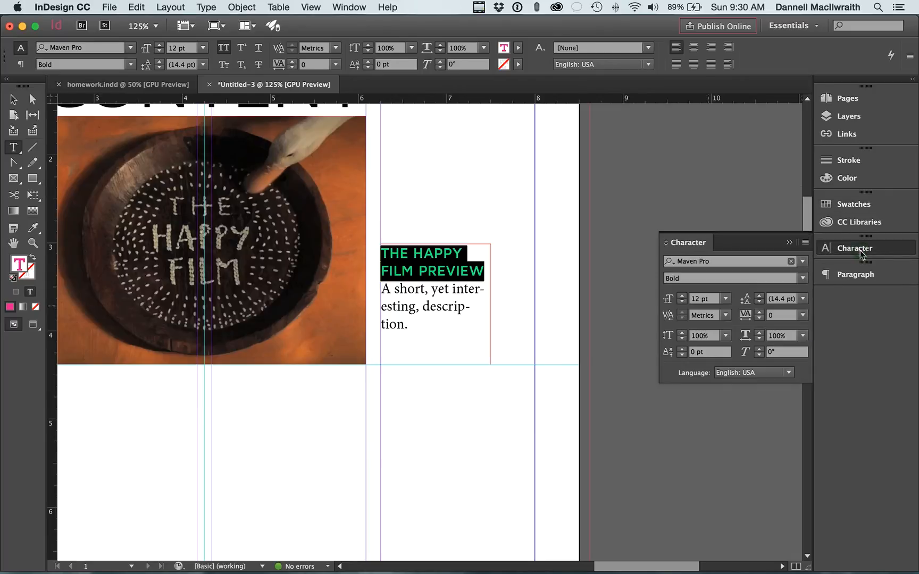
pyautogui.click(803, 316)
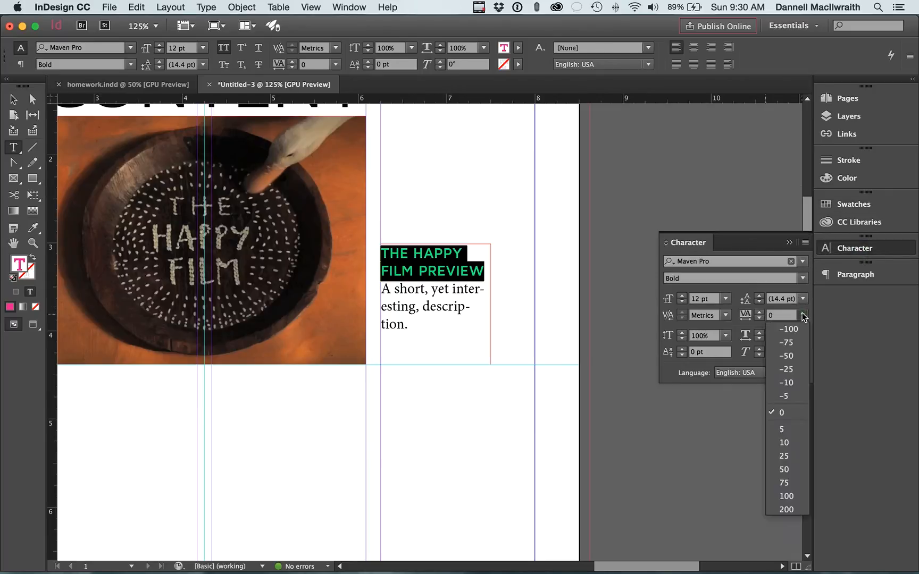
pyautogui.click(799, 377)
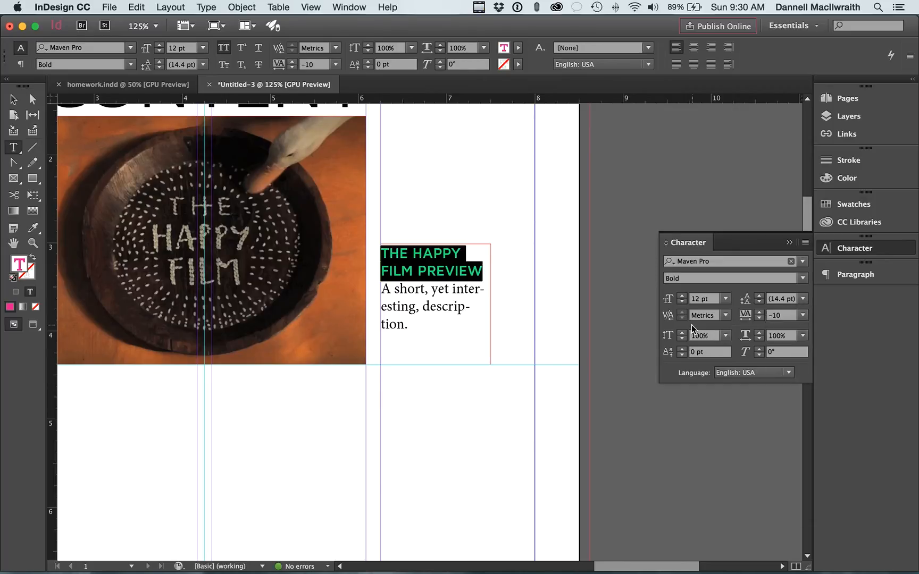
pyautogui.click(759, 304)
pyautogui.click(759, 303)
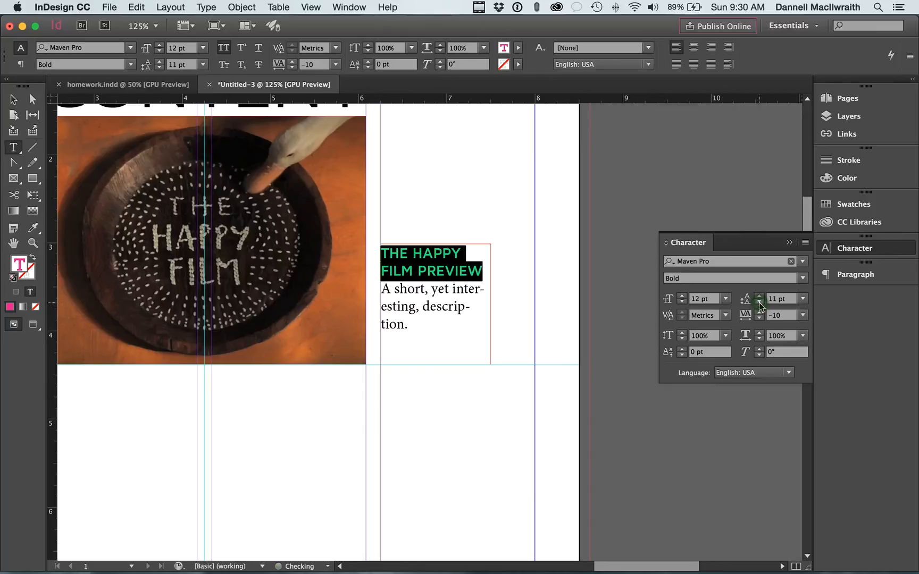
pyautogui.moveTo(459, 260); pyautogui.dragTo(375, 255)
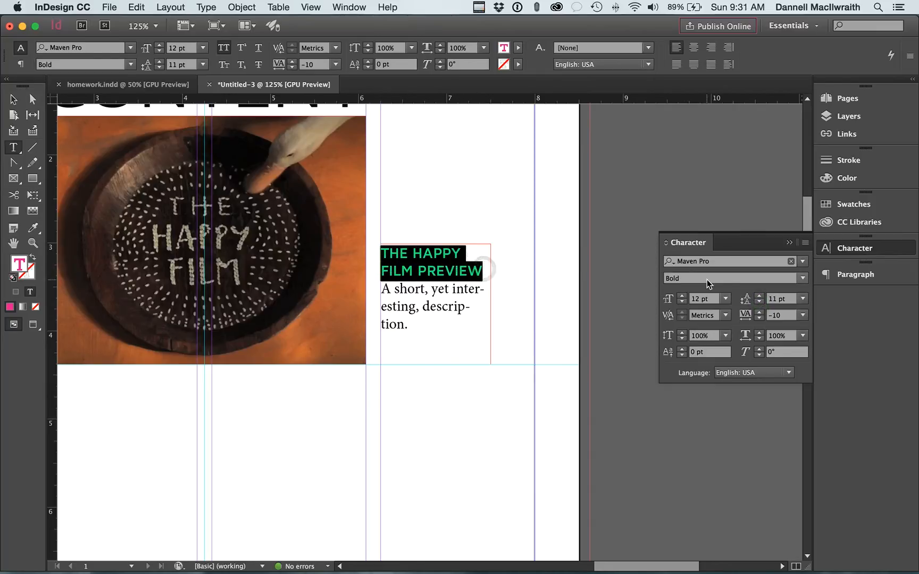
# - Set the description paragraph below the heading in Maven Pro Regular
pyautogui.click(399, 273)
pyautogui.moveTo(412, 325); pyautogui.dragTo(381, 287)
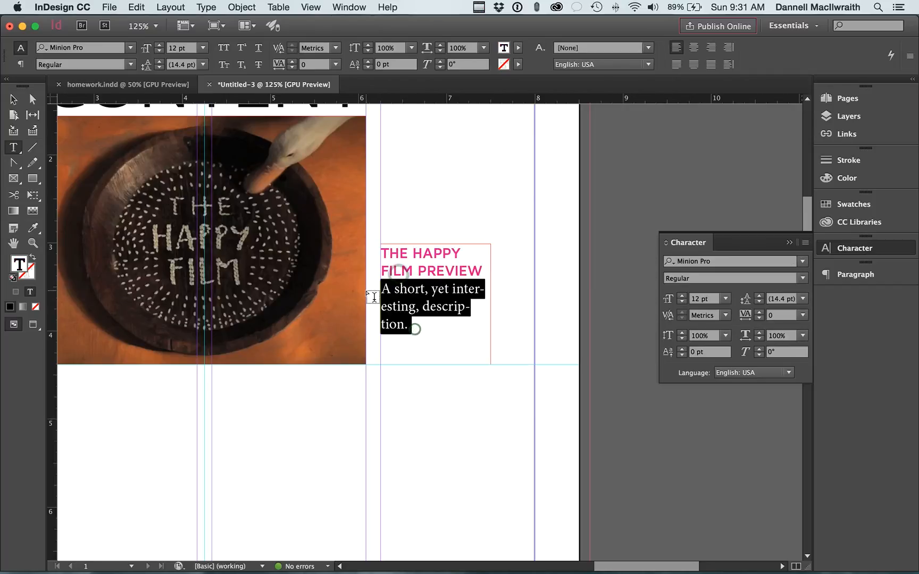
pyautogui.click(722, 262)
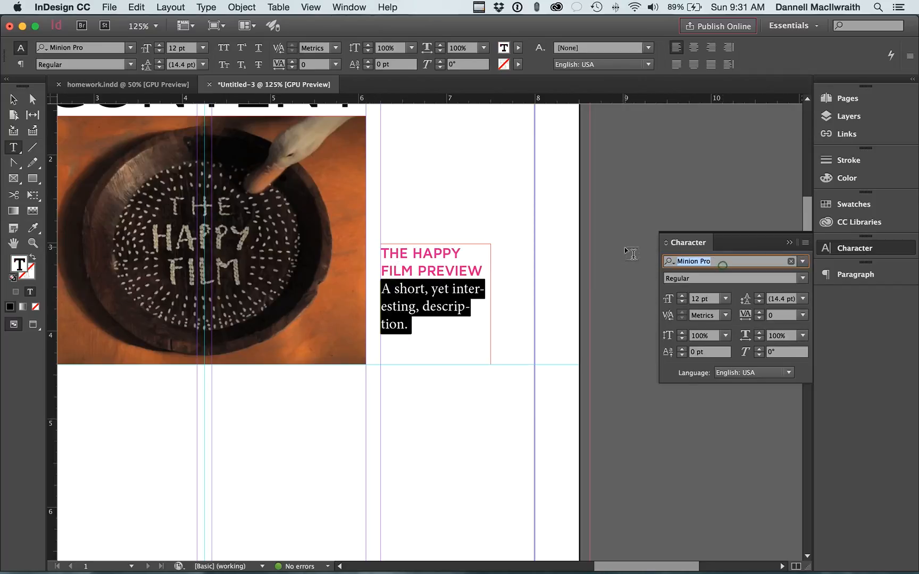
pyautogui.write('mar')
pyautogui.press('Down')
pyautogui.press('Down')
pyautogui.press('Down')
pyautogui.press('Down')
pyautogui.press('Down')
pyautogui.press('Down')
pyautogui.press('Down')
pyautogui.press('Down')
pyautogui.press('Down')
pyautogui.press('Down')
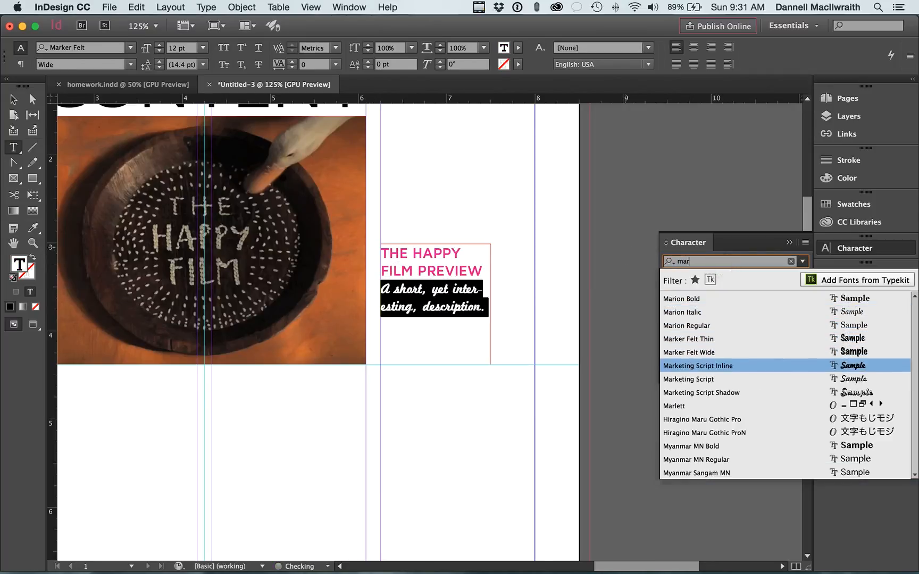
pyautogui.press('BackSpace')
pyautogui.write('v')
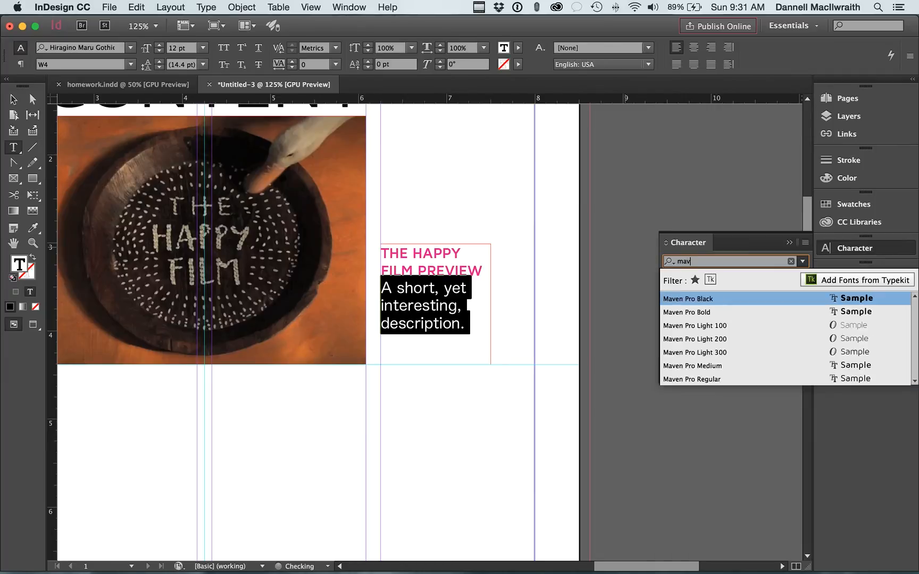
pyautogui.press('Down')
pyautogui.press('Down')
pyautogui.press('Down')
pyautogui.press('Down')
pyautogui.press('Down')
pyautogui.press('Down')
pyautogui.press('Return')
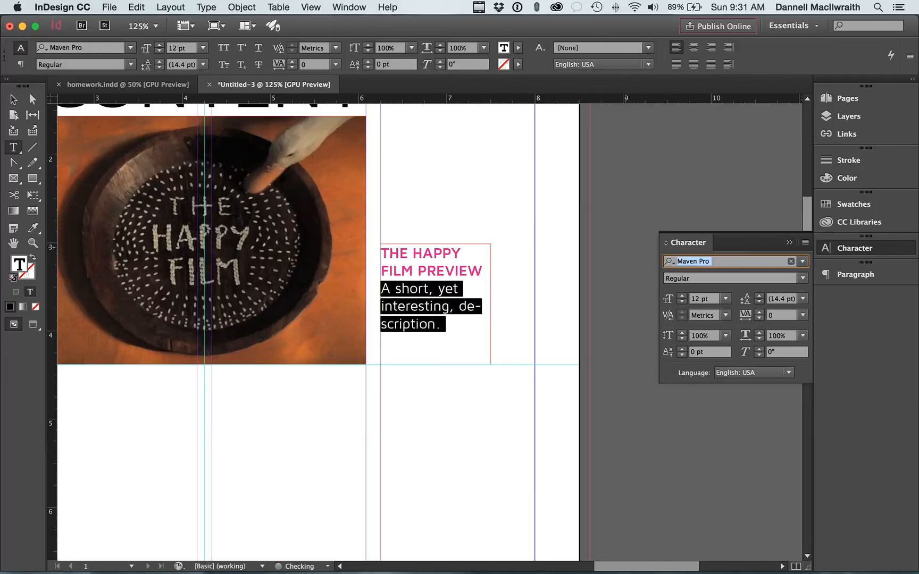
# - Reduce the description text to 8 pt and set its leading to 10 pt
pyautogui.click(690, 298)
pyautogui.write('9')
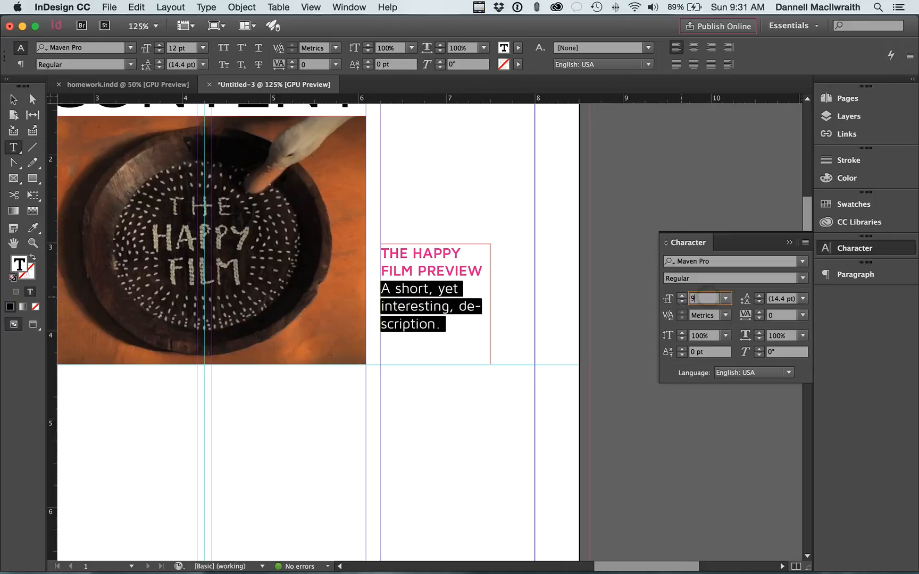
pyautogui.press('Return')
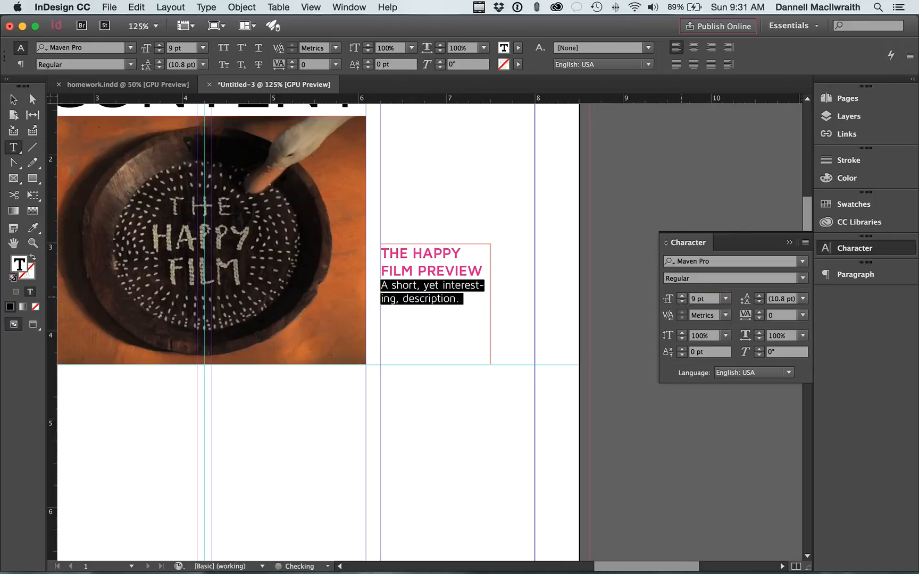
pyautogui.click(681, 302)
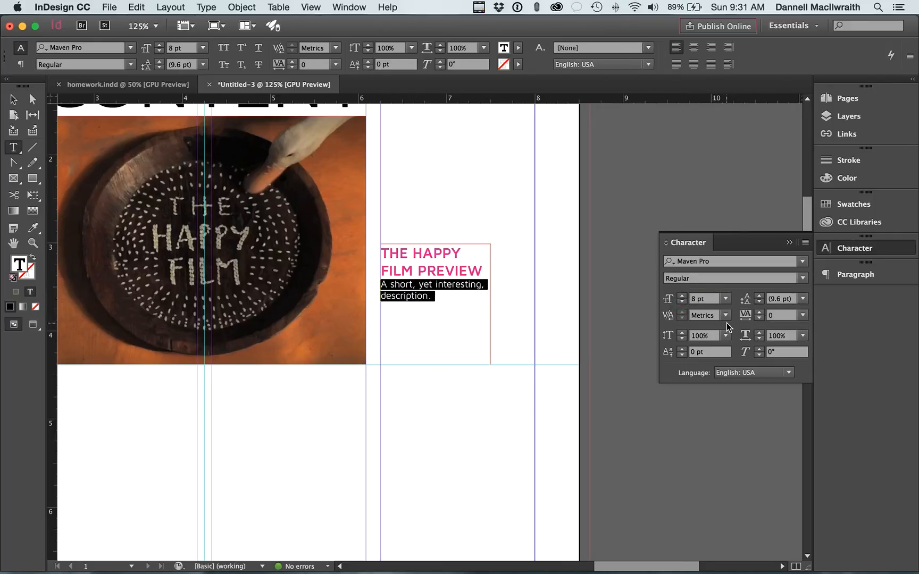
pyautogui.click(760, 296)
pyautogui.click(759, 297)
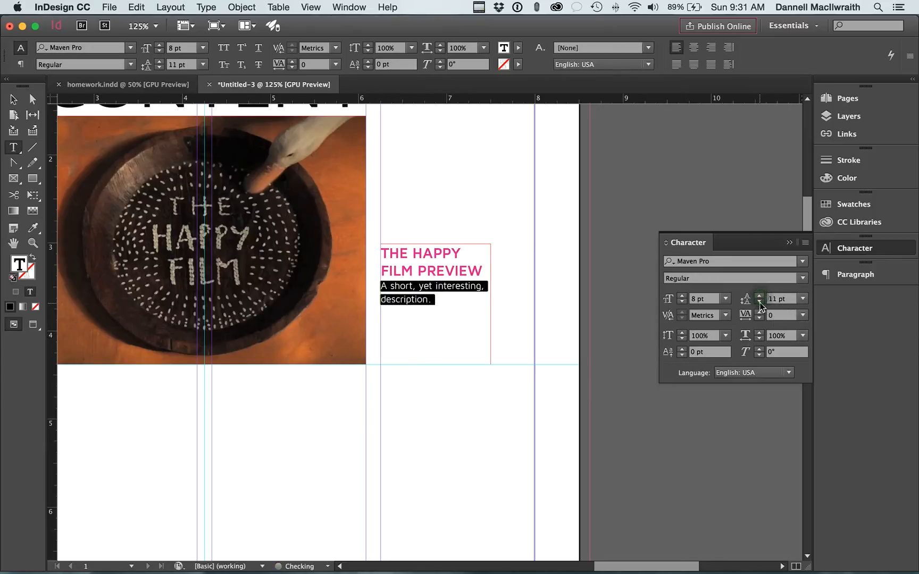
pyautogui.click(760, 302)
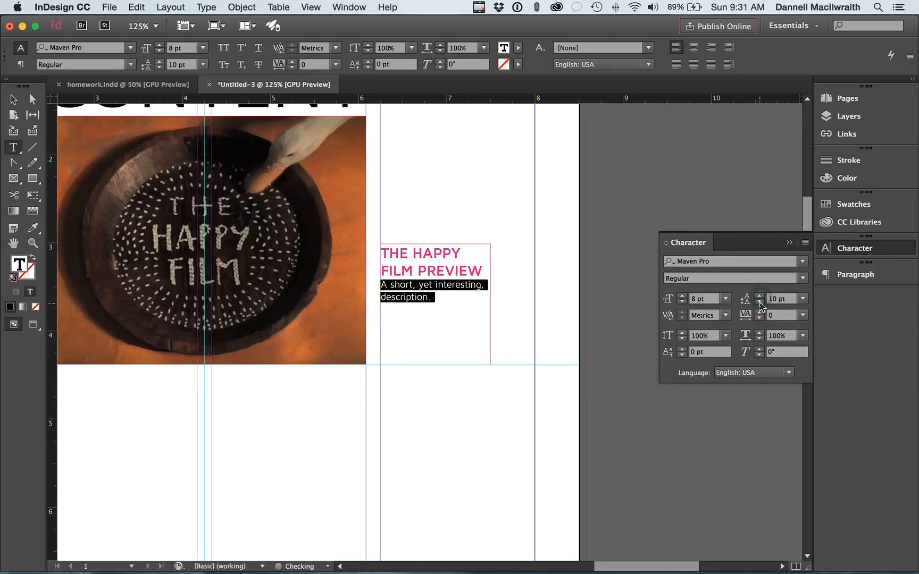
# - Open the Character Styles and Paragraph Styles panels, dock them below Paragraph, and collapse the Character panel
pyautogui.click(16, 100)
pyautogui.press('super+minus')
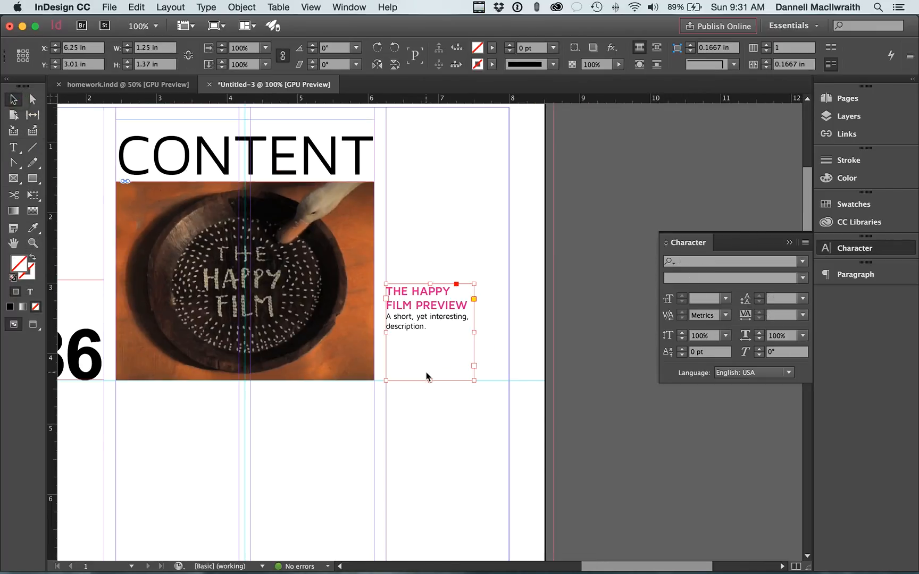
pyautogui.hscroll(-5, 427, 377)
pyautogui.scroll(-1, 427, 376)
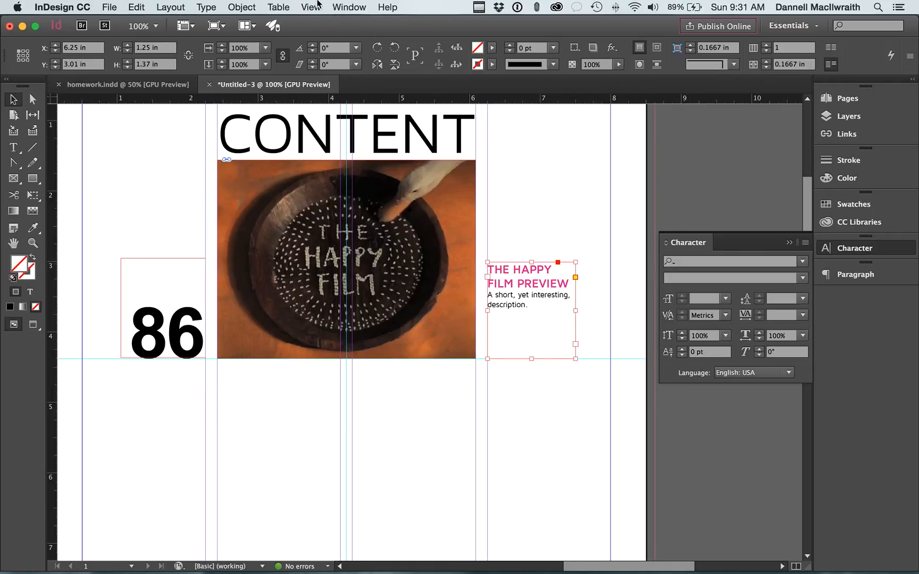
pyautogui.click(349, 7)
pyautogui.moveTo(355, 21)
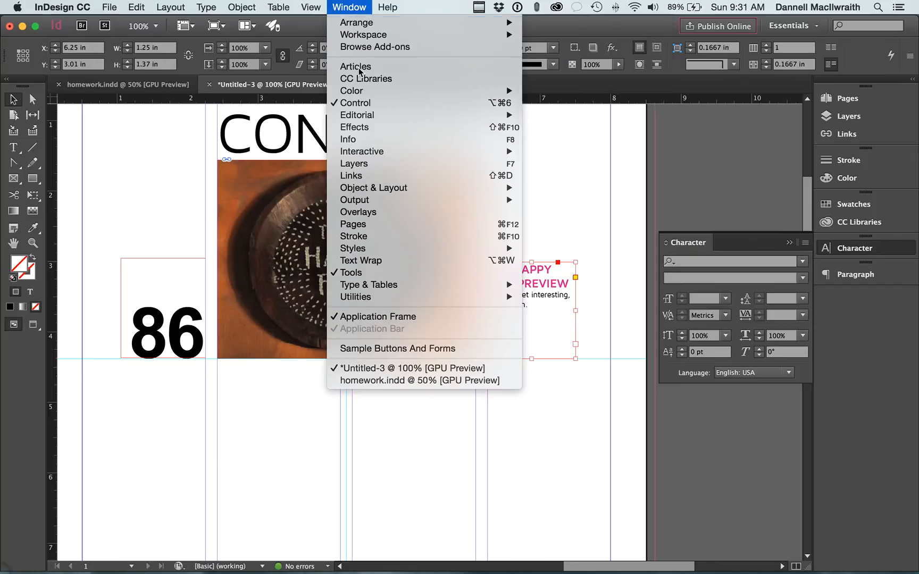
pyautogui.moveTo(387, 286)
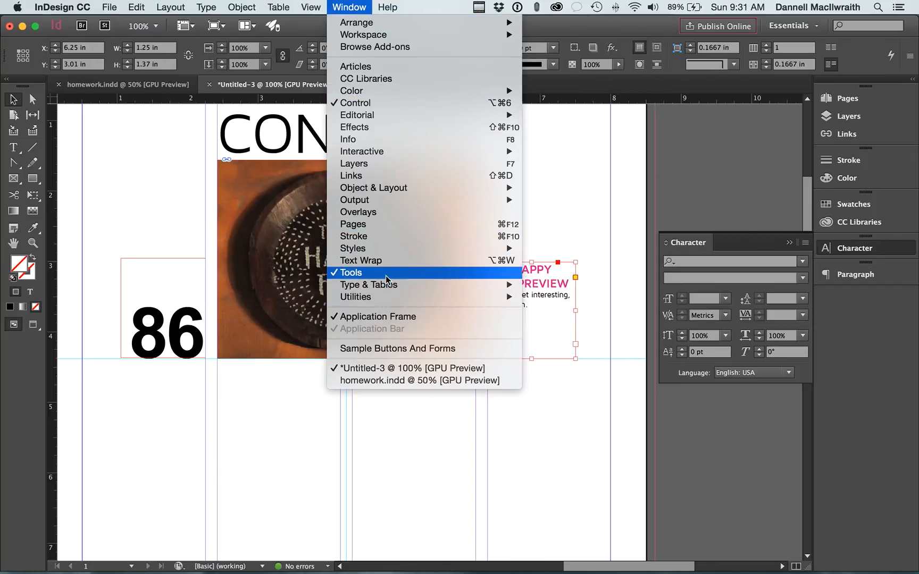
pyautogui.moveTo(400, 250)
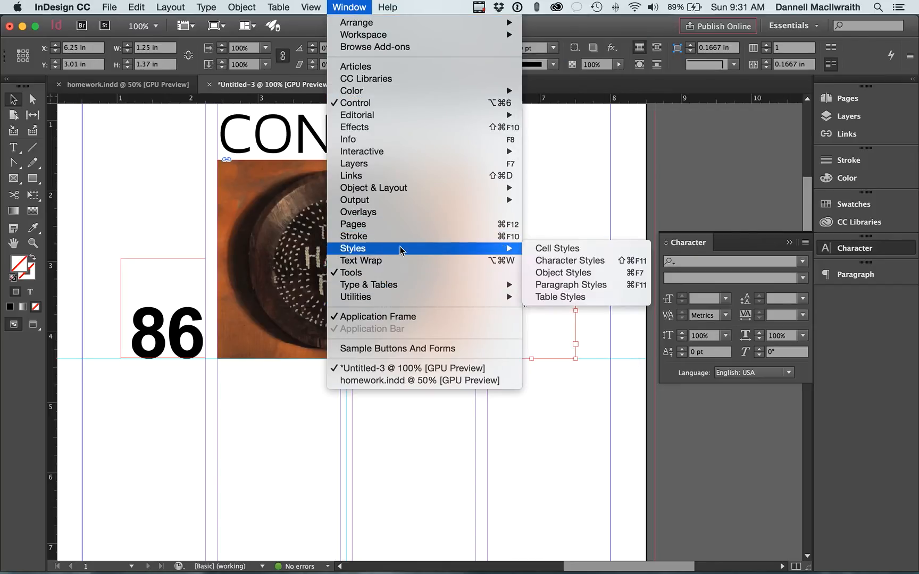
pyautogui.click(591, 261)
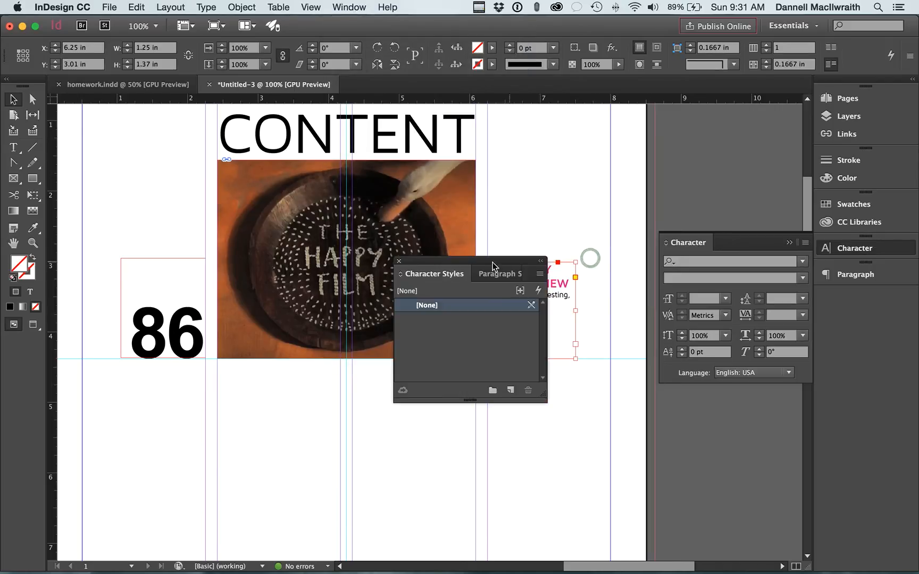
pyautogui.moveTo(435, 271); pyautogui.dragTo(828, 300)
pyautogui.moveTo(455, 269); pyautogui.dragTo(869, 333)
pyautogui.click(866, 329)
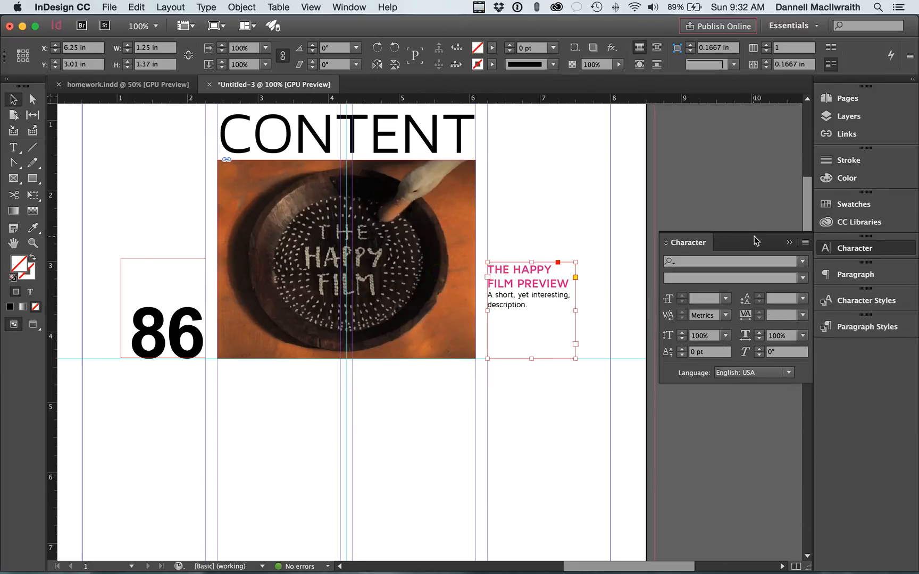
pyautogui.click(791, 242)
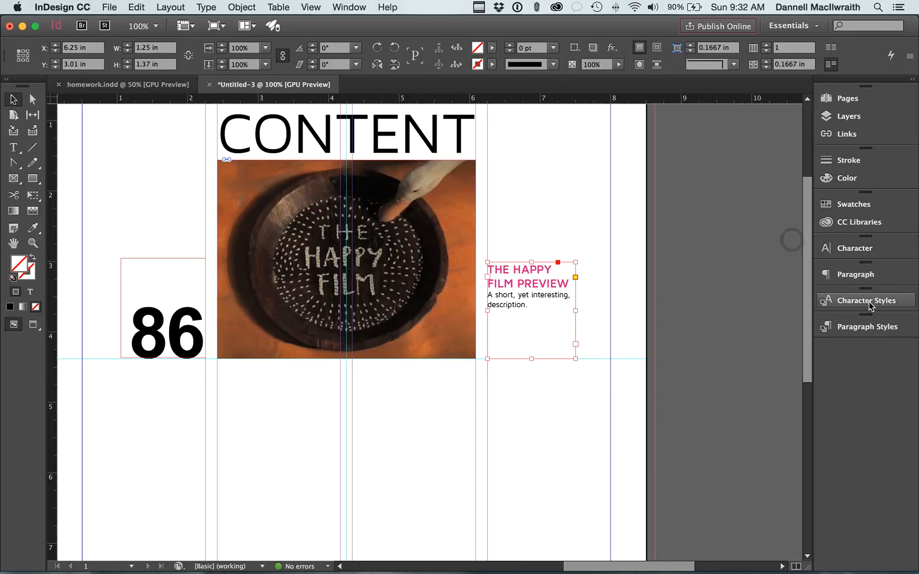
# - Create a new character style with the 86 text frame selected
pyautogui.click(869, 301)
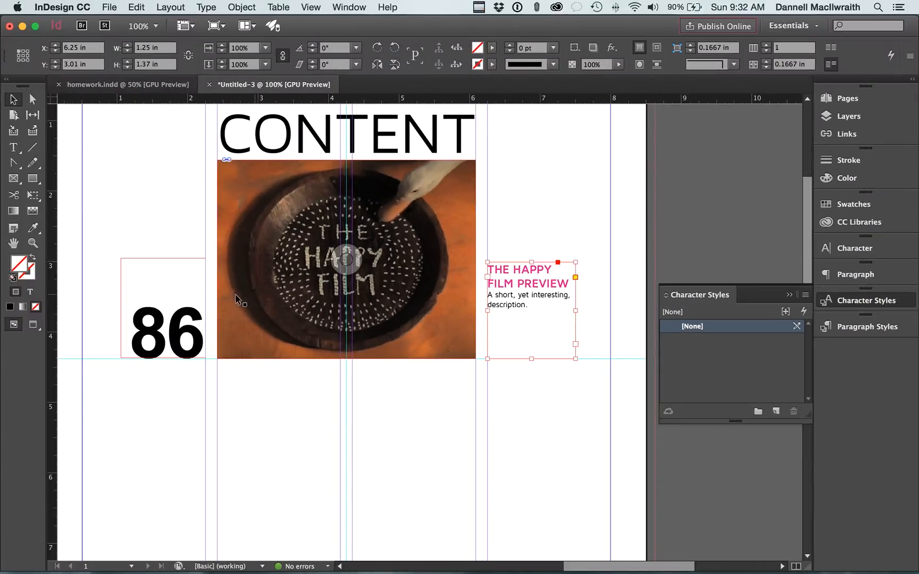
pyautogui.click(163, 324)
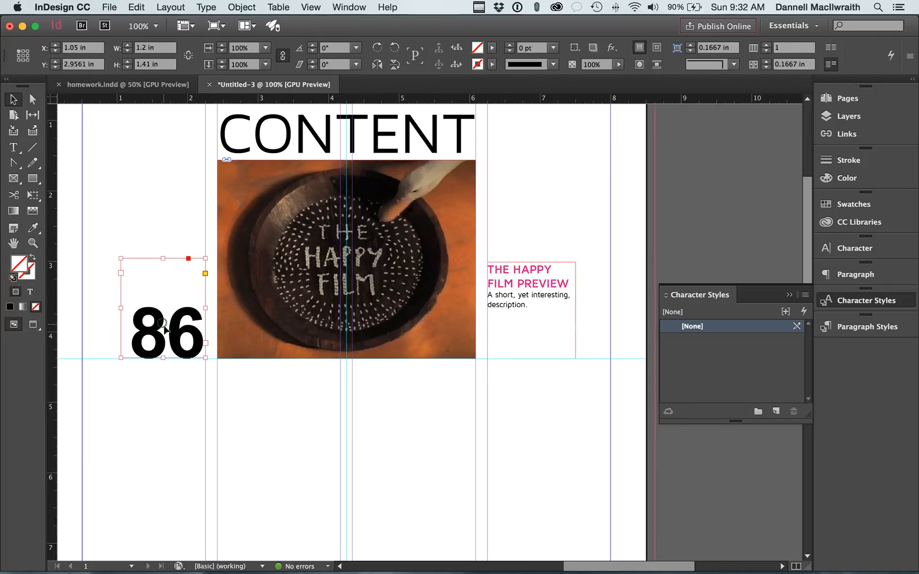
pyautogui.click(776, 412)
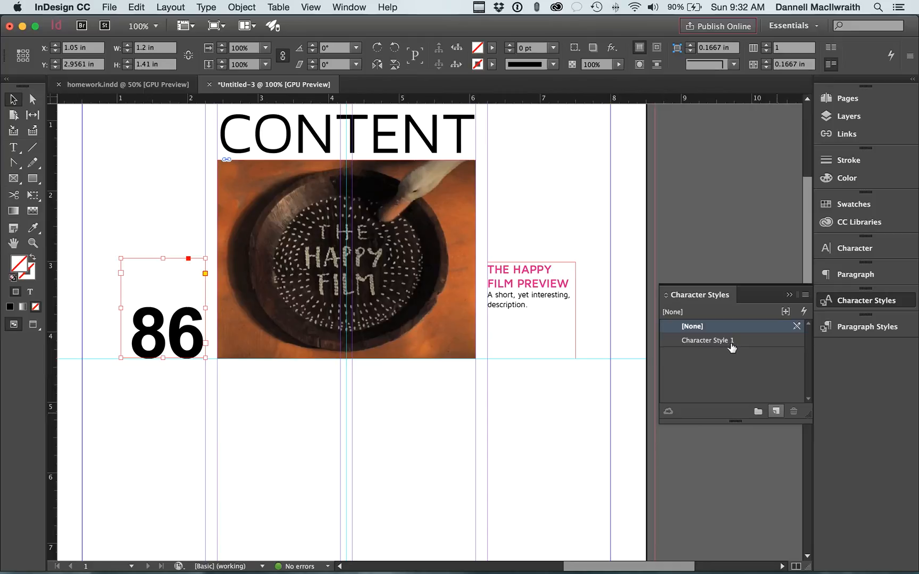
# - Rename the new character style, Character Style 1, as Page Number
pyautogui.doubleClick(708, 343)
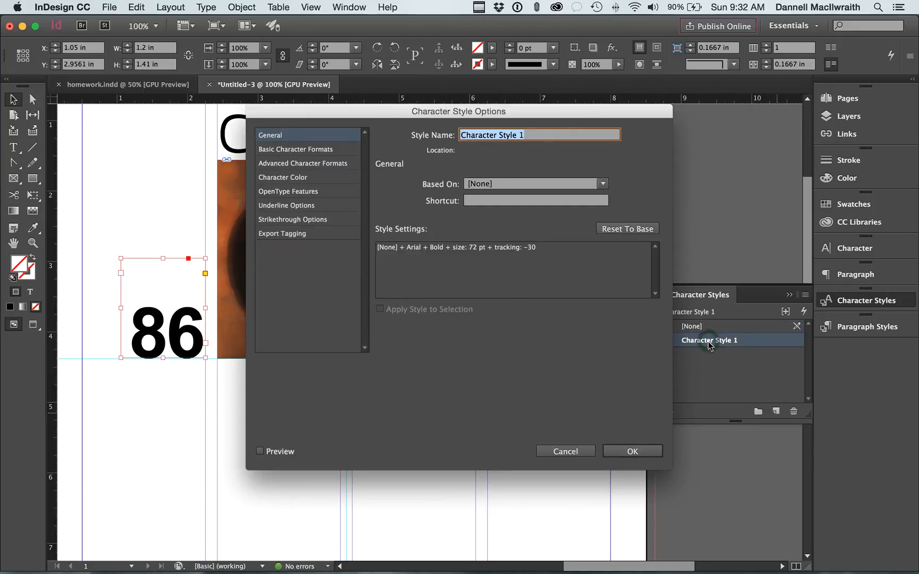
pyautogui.write('Page Number')
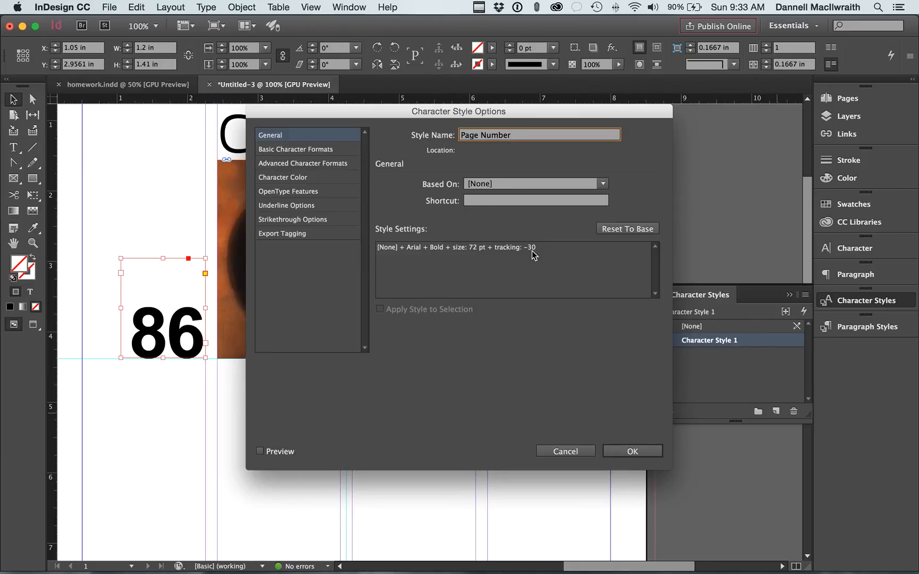
pyautogui.click(635, 452)
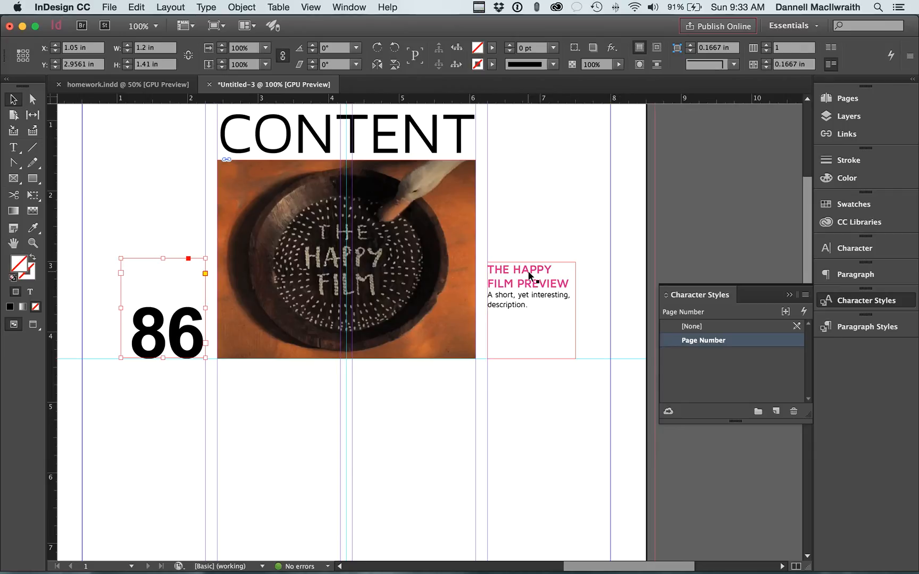
# - Create a character style named Article from the formatting of the THE HAPPY FILM PREVIEW heading
pyautogui.press('super+equal')
pyautogui.hscroll(15, 528, 271)
pyautogui.hscroll(-2, 529, 272)
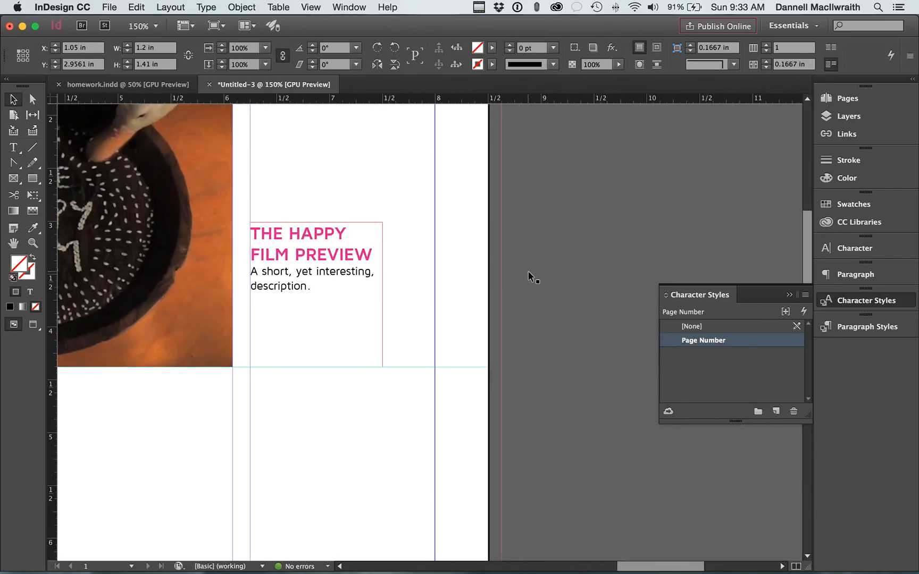
pyautogui.press('t')
pyautogui.moveTo(375, 253); pyautogui.dragTo(242, 242)
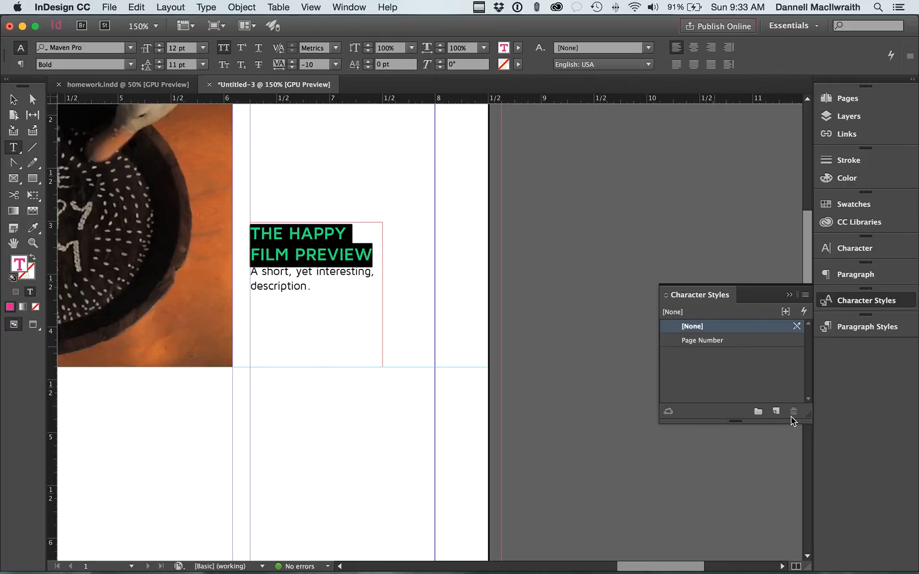
pyautogui.click(775, 412)
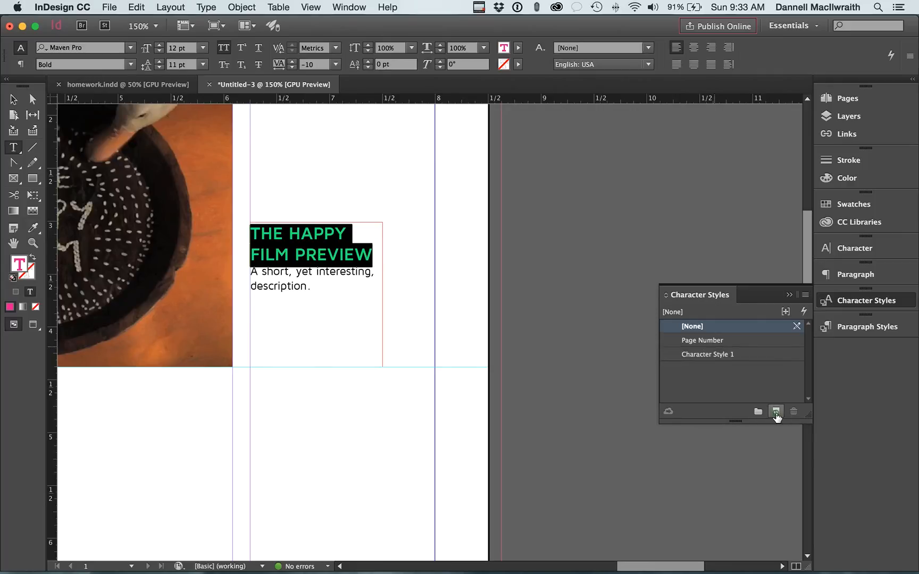
pyautogui.doubleClick(715, 355)
pyautogui.write('ARt')
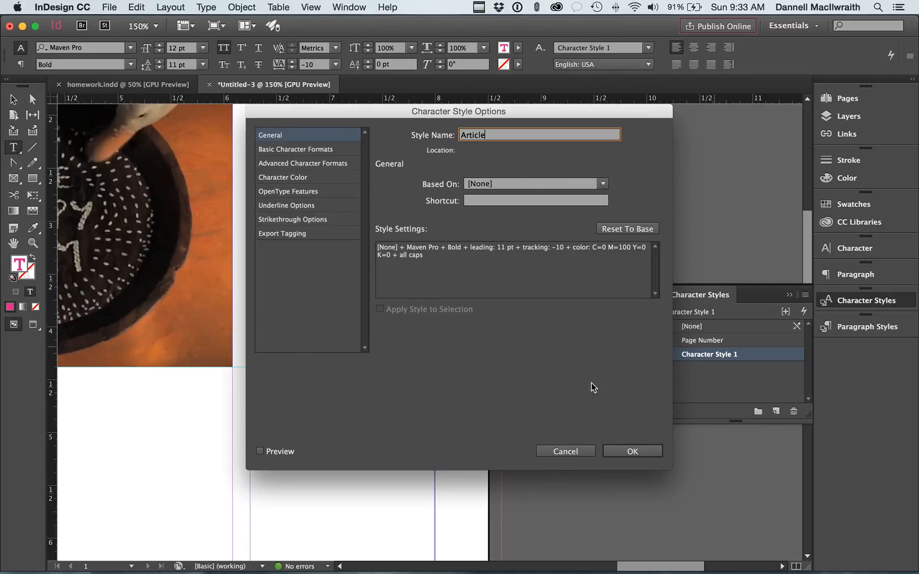
pyautogui.click(658, 452)
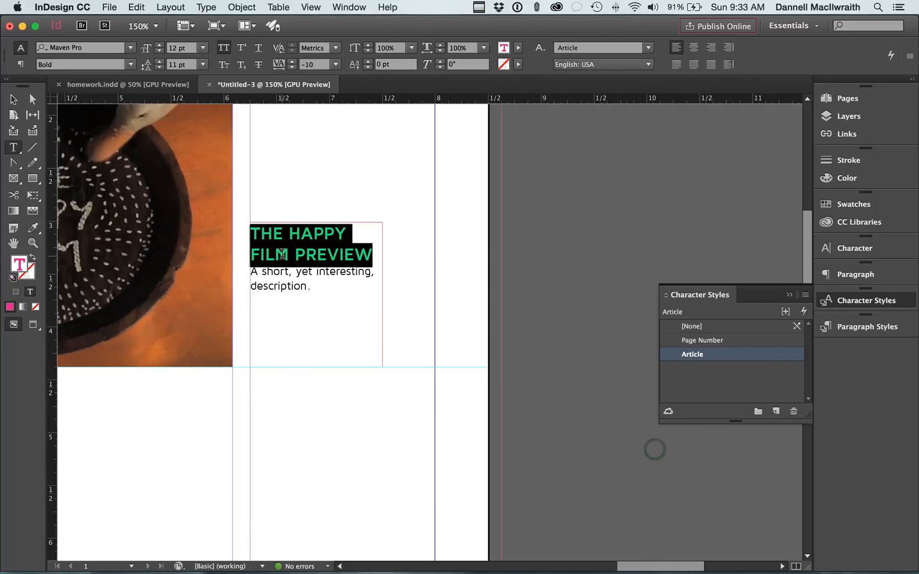
# - Create a character style named description from the formatting of the paragraph below the heading
pyautogui.moveTo(315, 290); pyautogui.dragTo(240, 272)
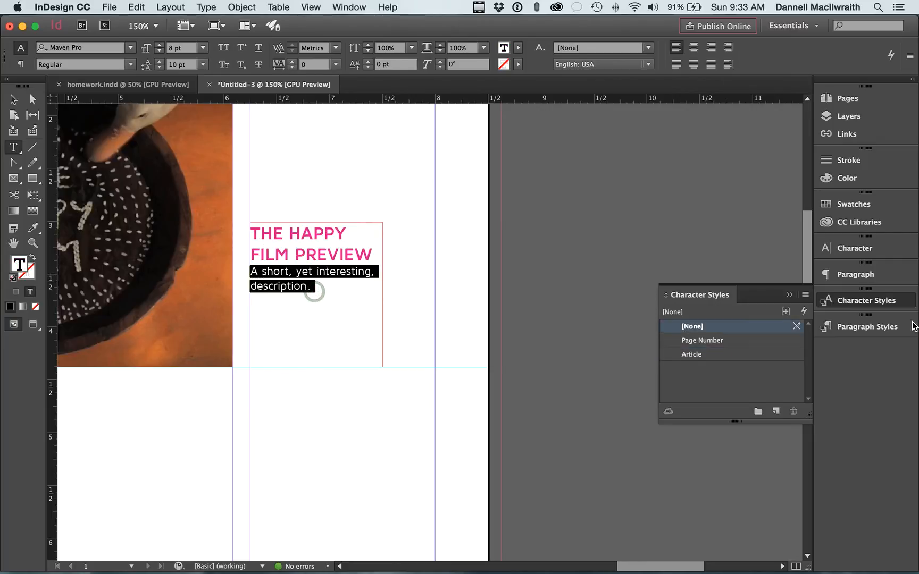
pyautogui.click(776, 411)
pyautogui.doubleClick(714, 369)
pyautogui.write('description')
pyautogui.press('Return')
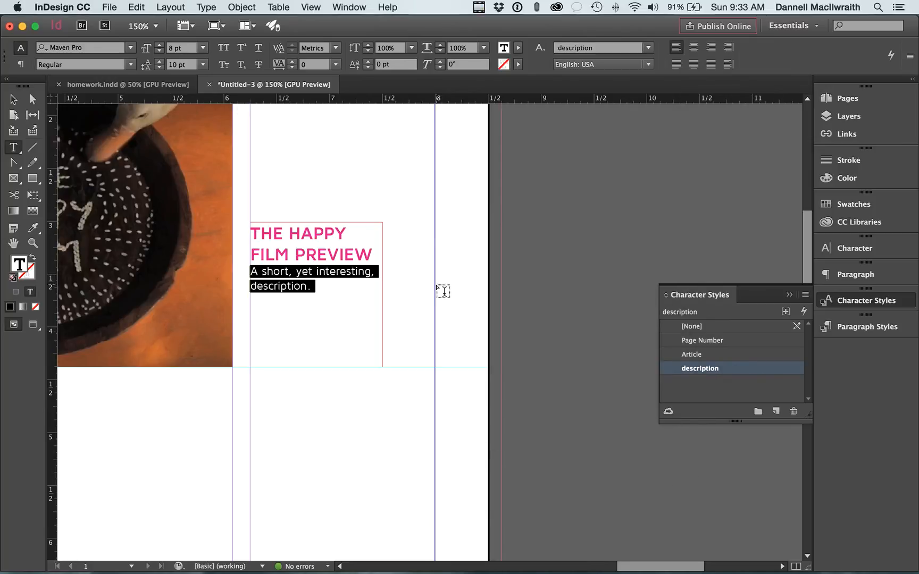
# - Change the Article style's character color to the cyan swatch C=100 M=0 Y=0 K=0
pyautogui.hscroll(-2, 368, 256)
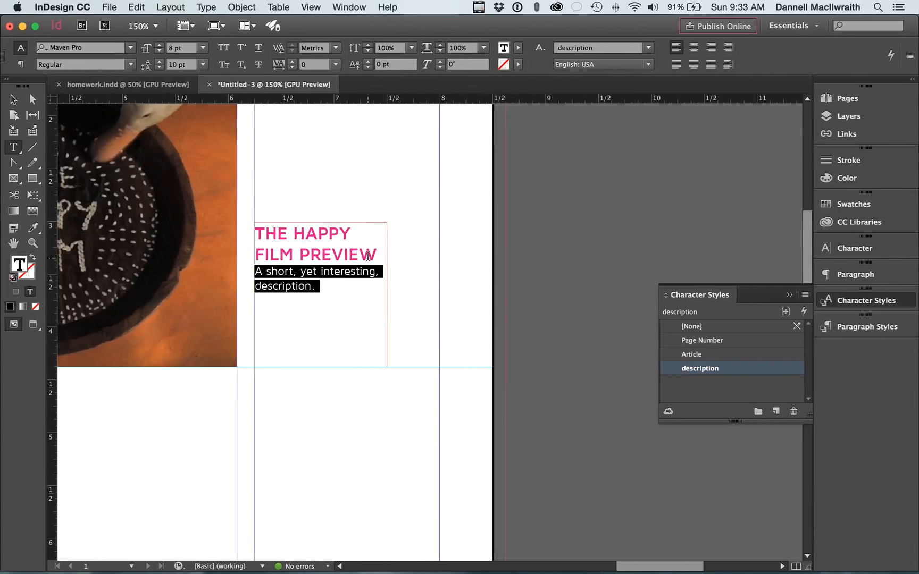
pyautogui.moveTo(378, 253); pyautogui.dragTo(256, 228)
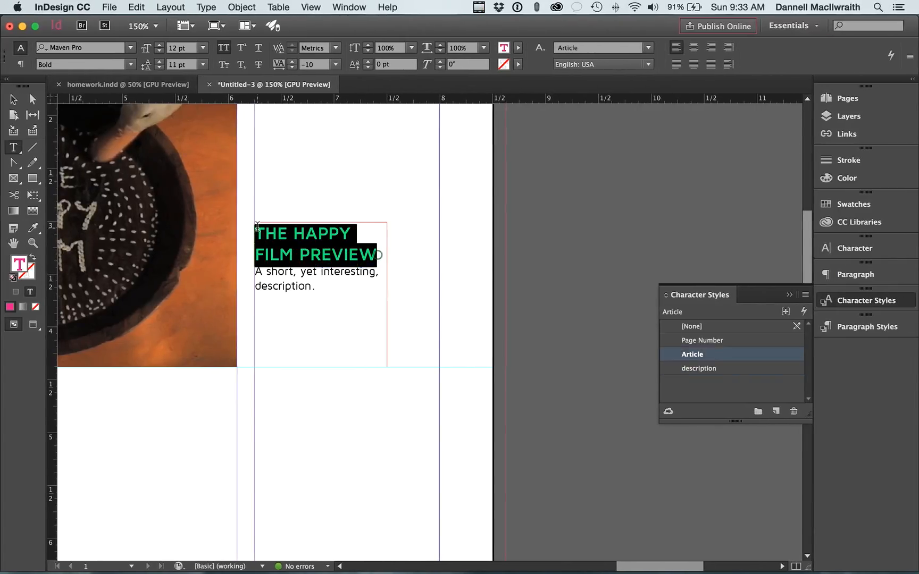
pyautogui.doubleClick(693, 354)
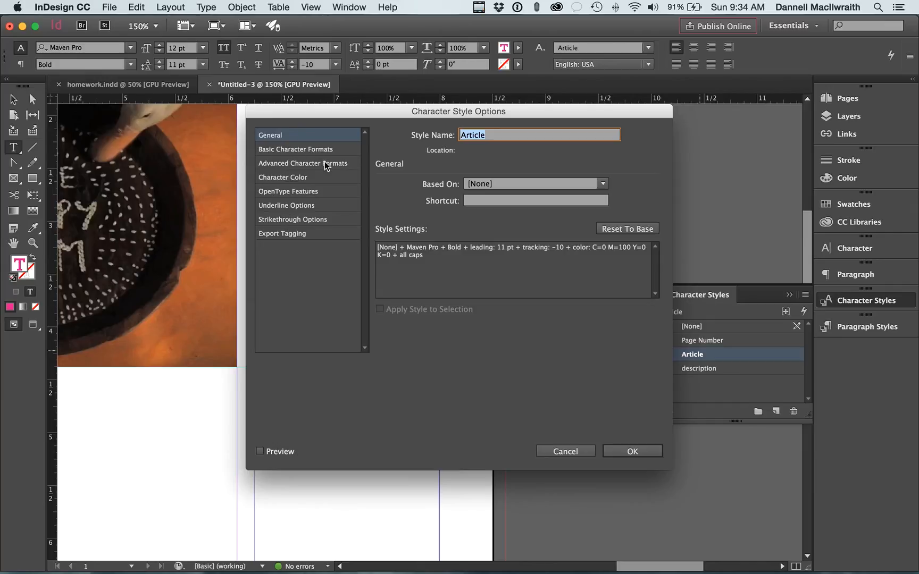
pyautogui.click(296, 177)
pyautogui.click(483, 206)
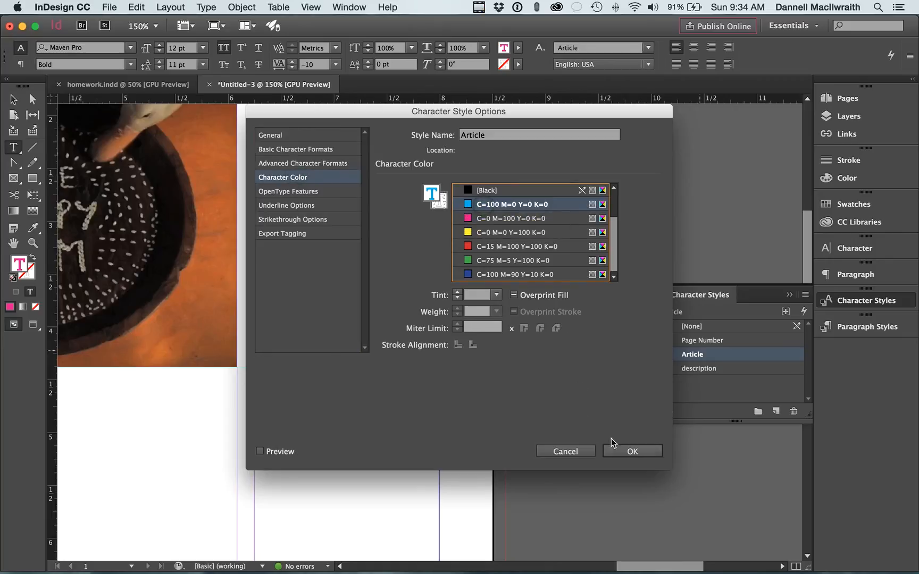
pyautogui.click(632, 451)
pyautogui.click(340, 314)
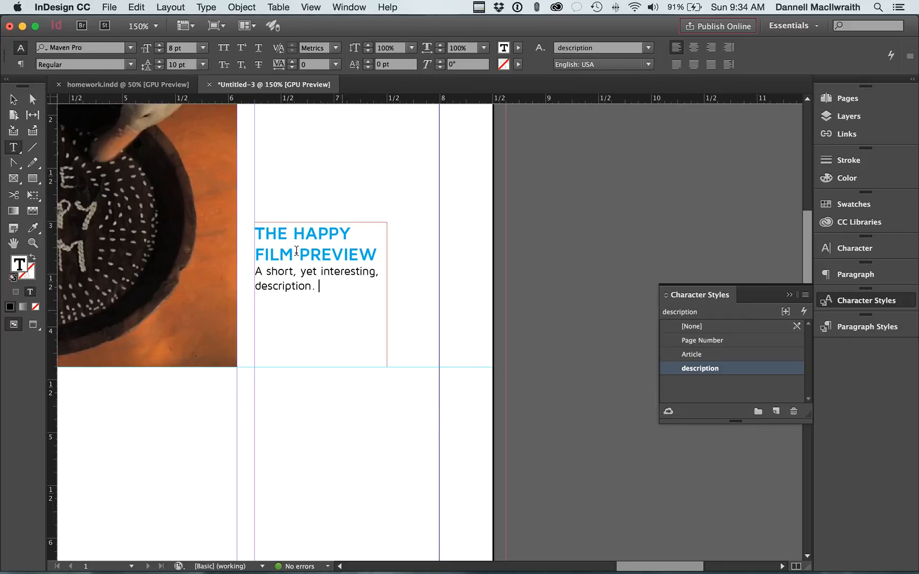
# - Draw a horizontal line about 3.83 in long just below the photo, from the first column's right edge to the photo's right edge
pyautogui.click(14, 99)
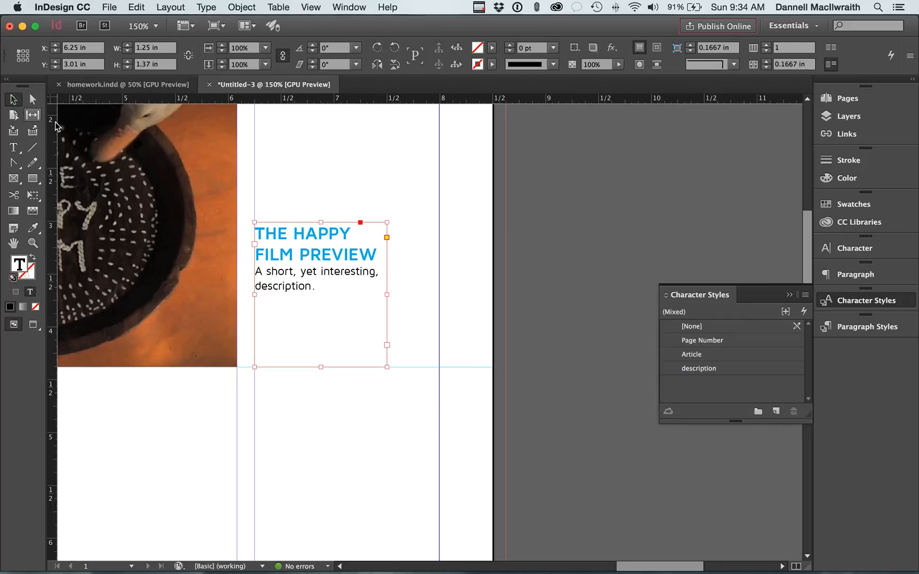
pyautogui.click(333, 173)
pyautogui.moveTo(356, 228); pyautogui.dragTo(629, 223)
pyautogui.press('super+minus')
pyautogui.press('super+minus')
pyautogui.press('super+minus')
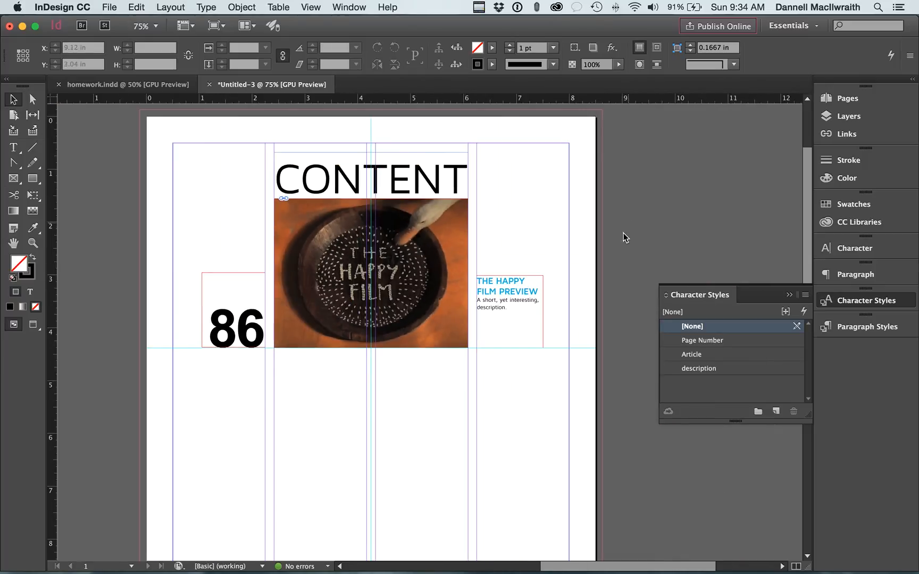
pyautogui.scroll(-1, 561, 307)
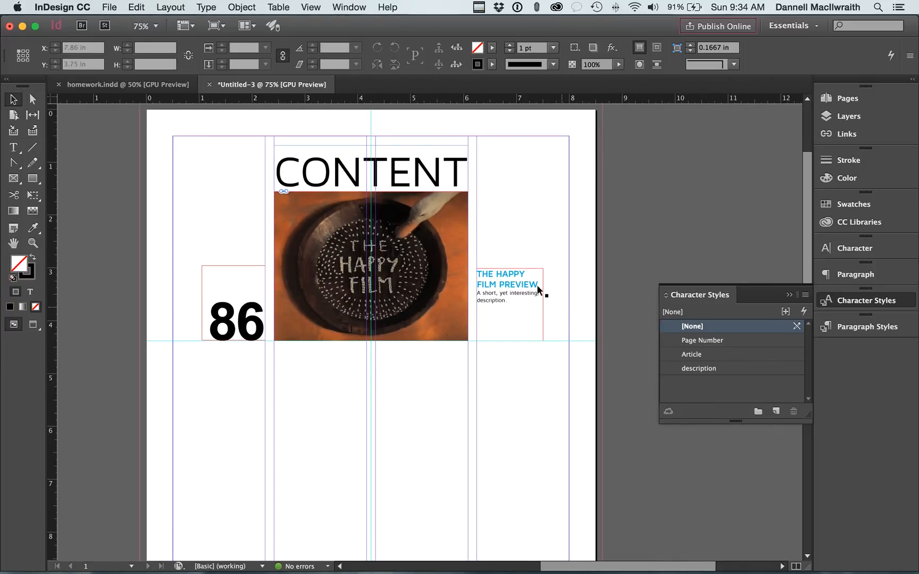
pyautogui.click(33, 148)
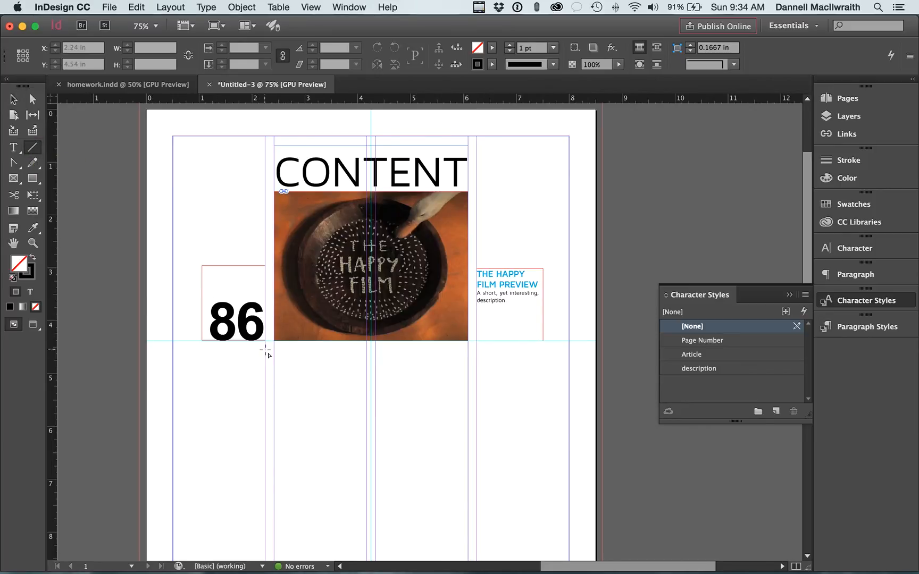
pyautogui.moveTo(265, 351); pyautogui.dragTo(467, 351)
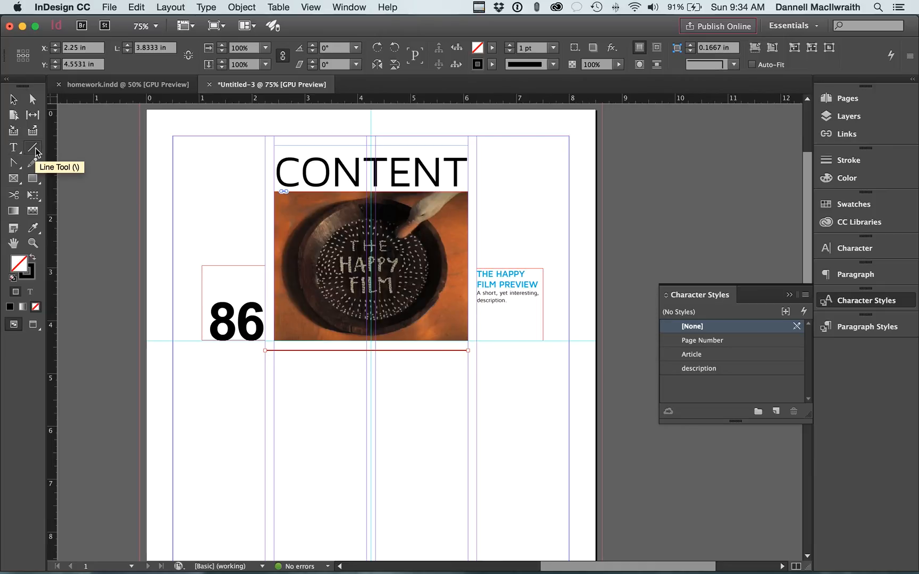
# - Set the line's stroke weight to 6 pt and its stroke type to Thick - Thin
pyautogui.click(15, 99)
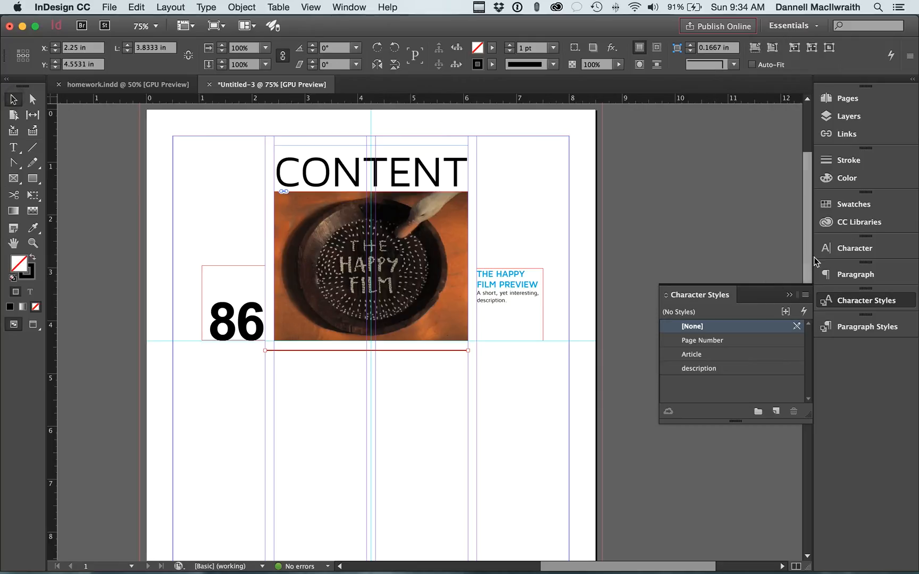
pyautogui.click(849, 161)
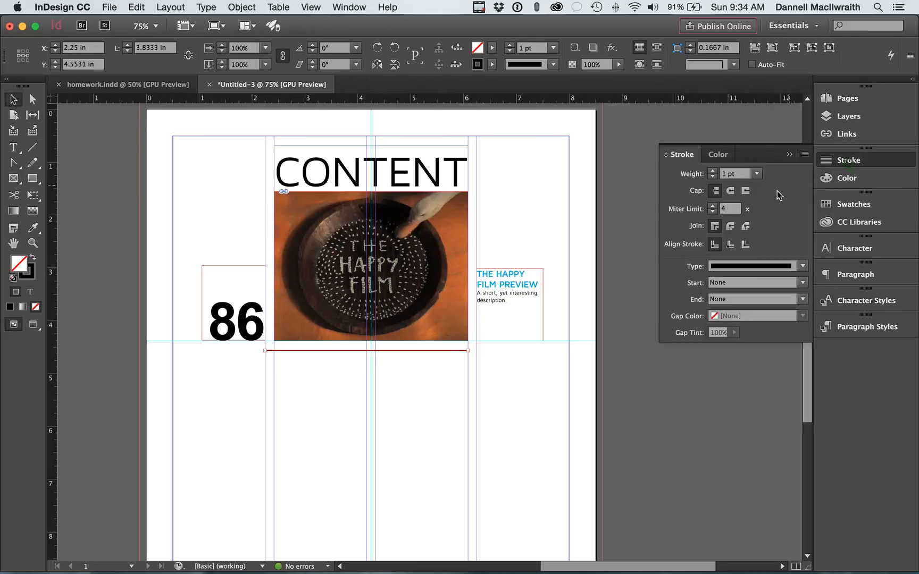
pyautogui.click(712, 171)
pyautogui.click(713, 171)
pyautogui.click(712, 172)
pyautogui.click(712, 171)
pyautogui.click(713, 171)
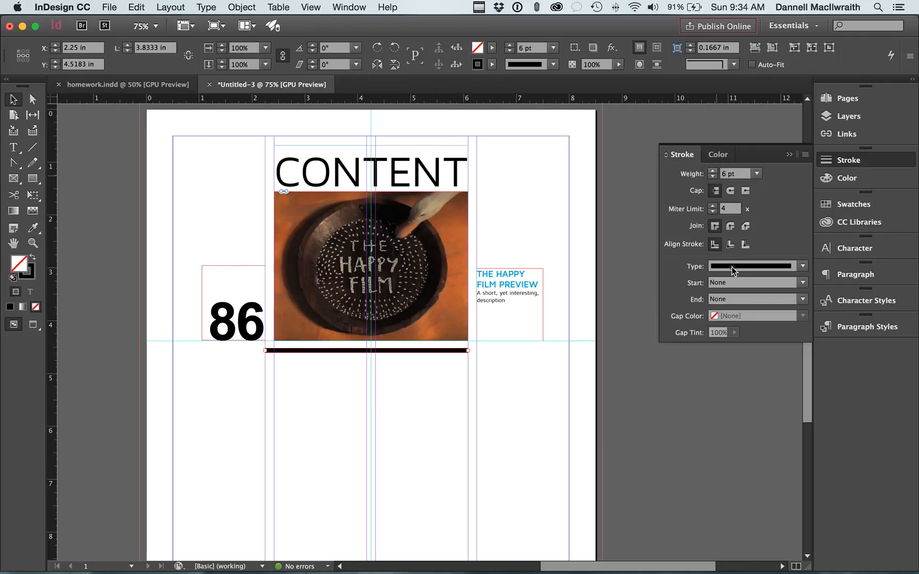
pyautogui.click(802, 266)
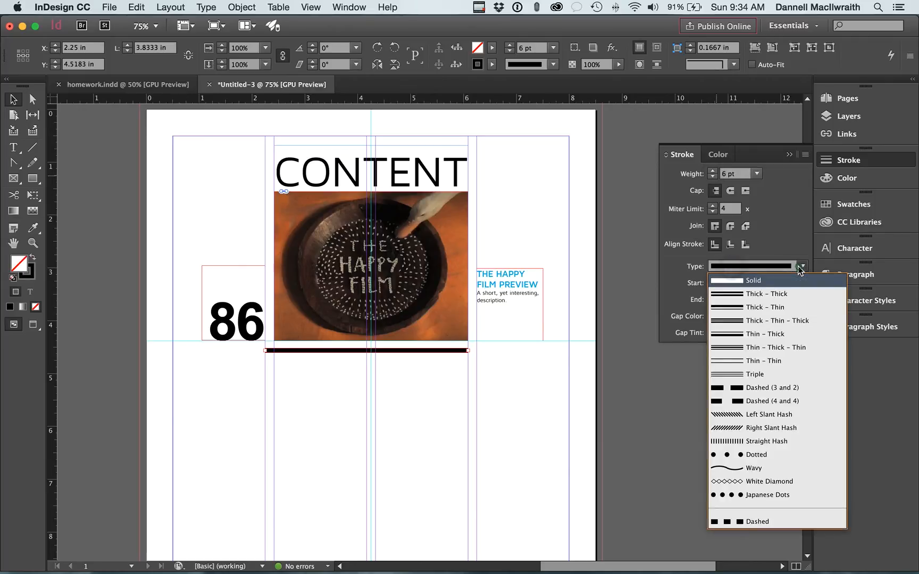
pyautogui.click(792, 306)
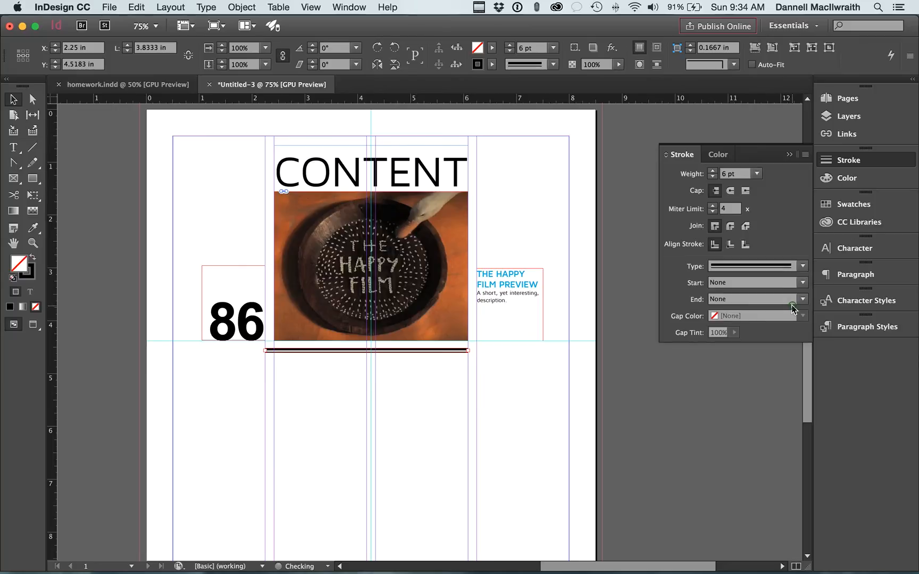
pyautogui.click(512, 398)
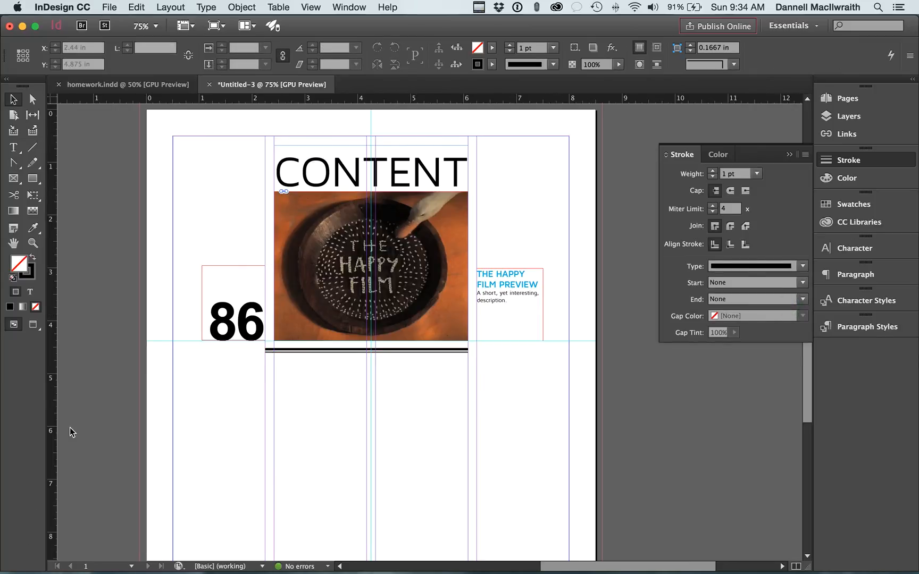
# - Draw a rectangular picture frame about 3.83 in wide and 1.41 in high directly under the double line, matching its width
pyautogui.click(33, 324)
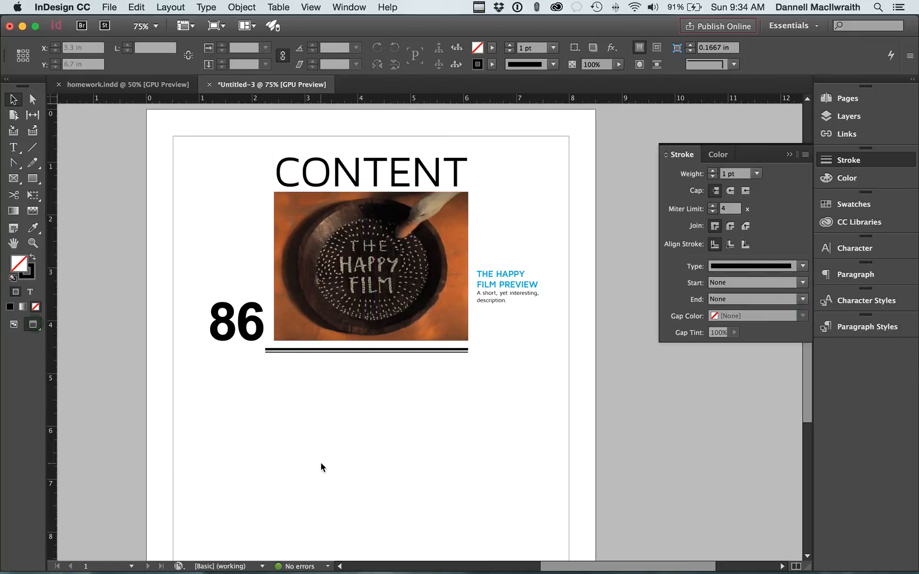
pyautogui.scroll(-5, 320, 467)
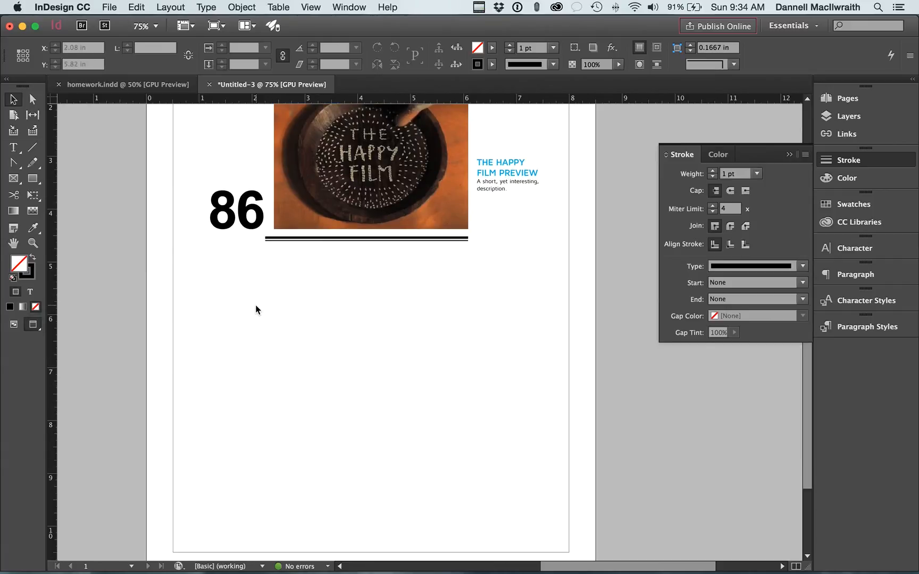
pyautogui.click(13, 179)
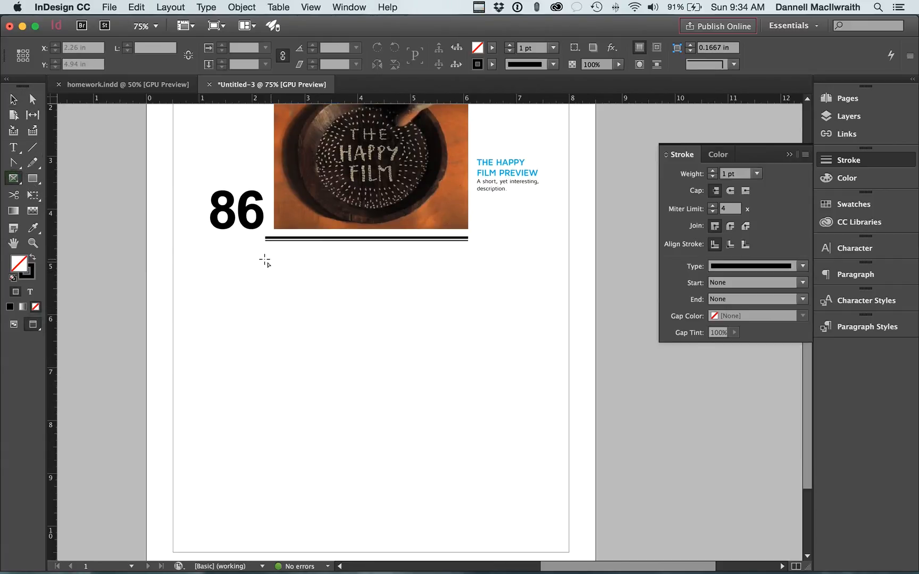
pyautogui.moveTo(265, 251); pyautogui.dragTo(321, 279)
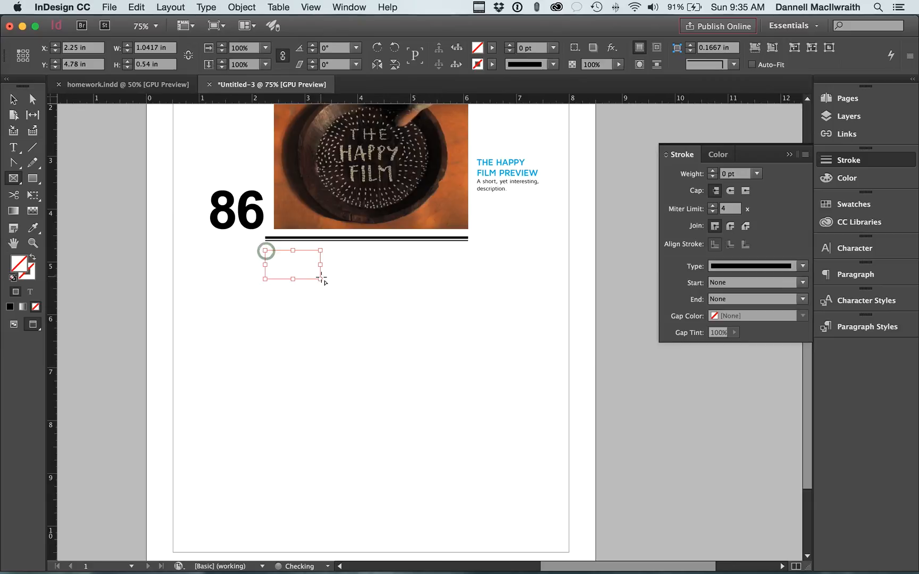
pyautogui.press('super+z')
pyautogui.click(14, 326)
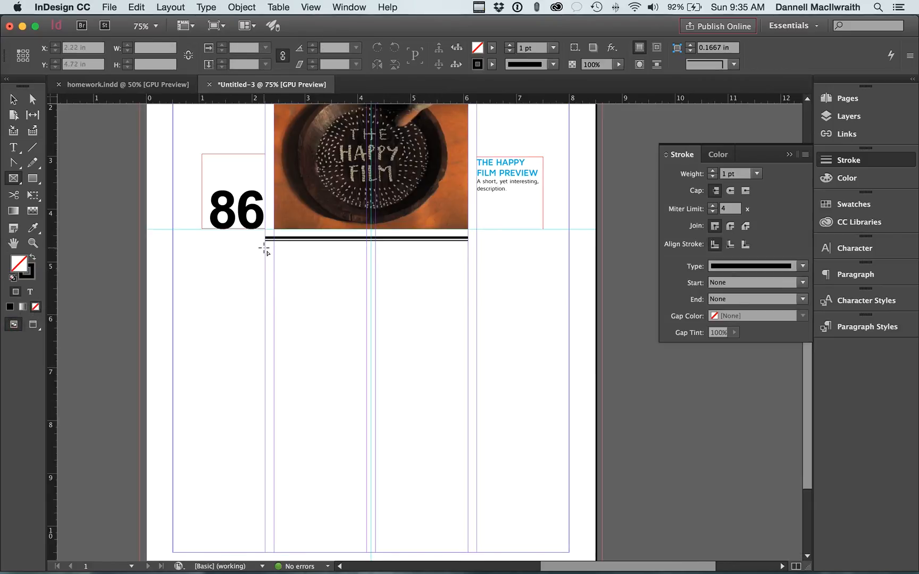
pyautogui.moveTo(265, 248); pyautogui.dragTo(466, 327)
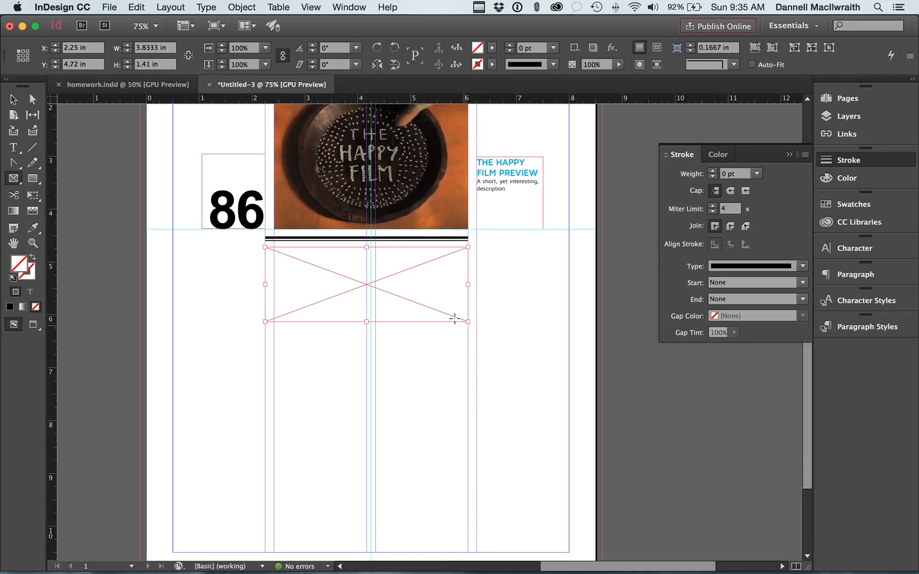
# - Place the image 2eac4980114f94d1937dcf74680df736.jpg into the new frame
pyautogui.click(108, 7)
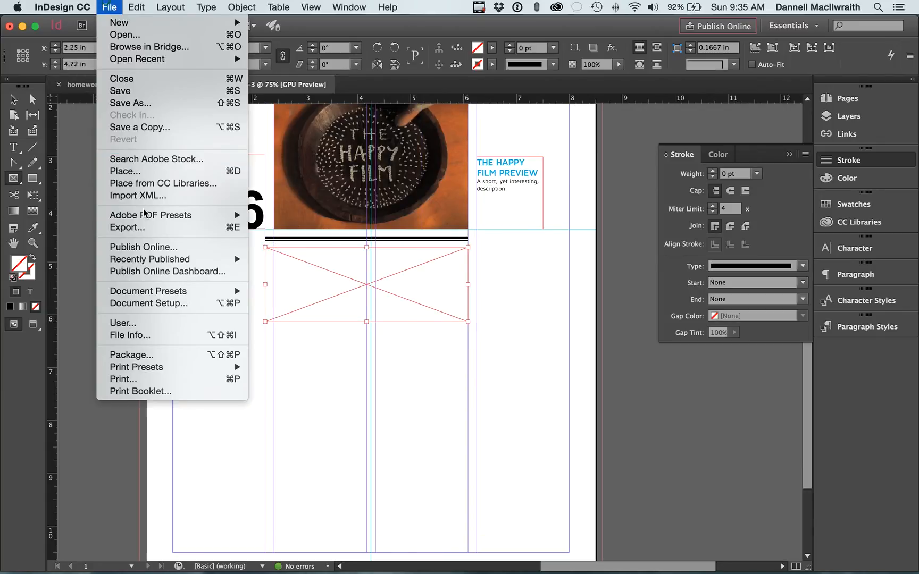
pyautogui.click(143, 176)
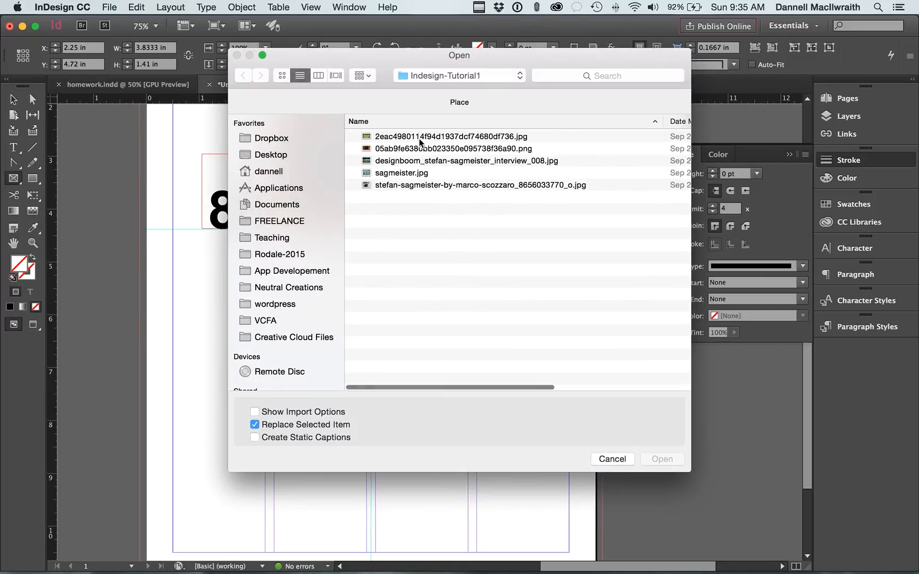
pyautogui.click(420, 137)
pyautogui.doubleClick(420, 137)
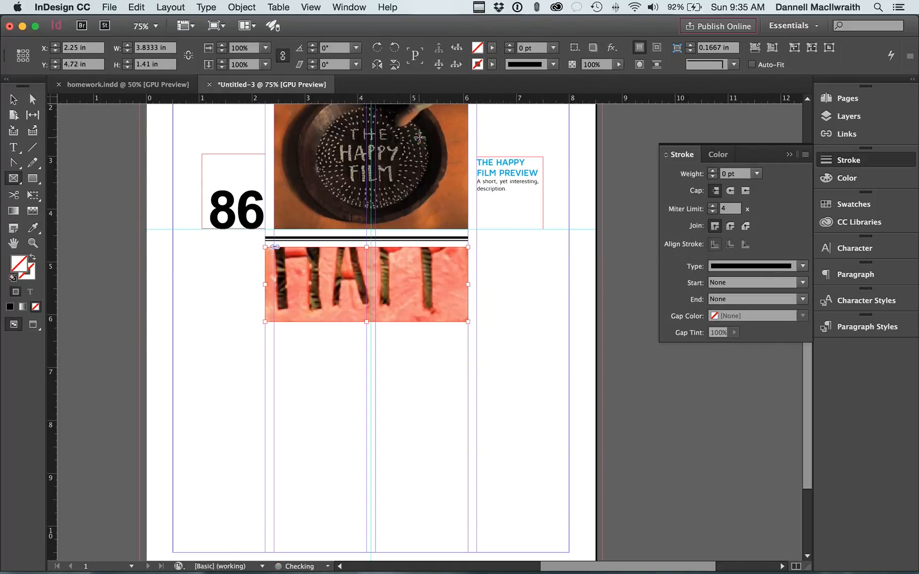
# - Fit the watermelon image with Fill Frame Proportionally so it fills its frame below the double line
pyautogui.rightClick(414, 293)
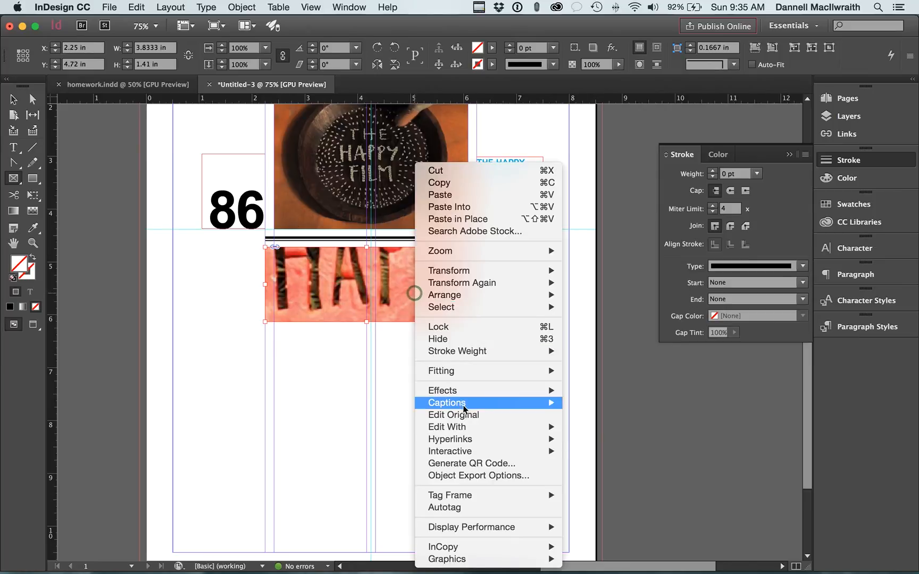
pyautogui.moveTo(504, 372)
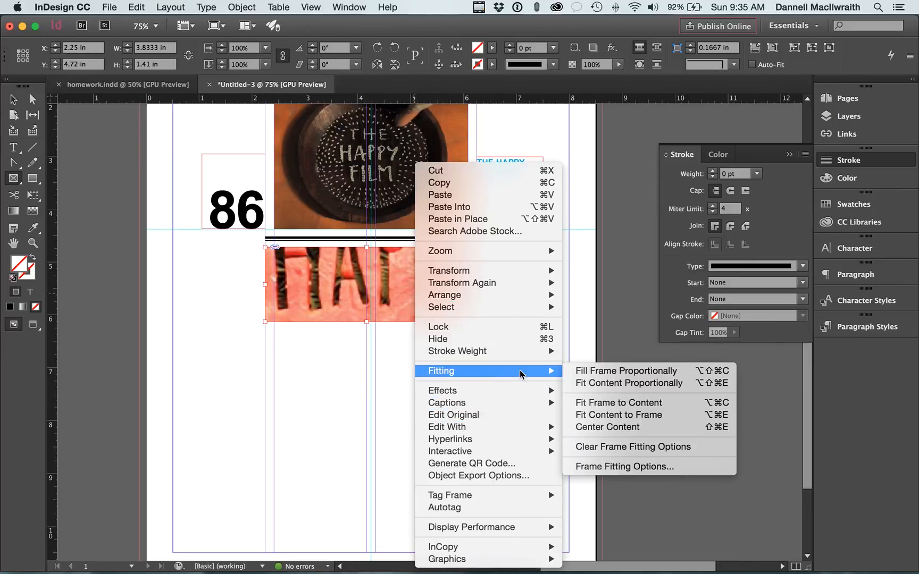
pyautogui.click(584, 375)
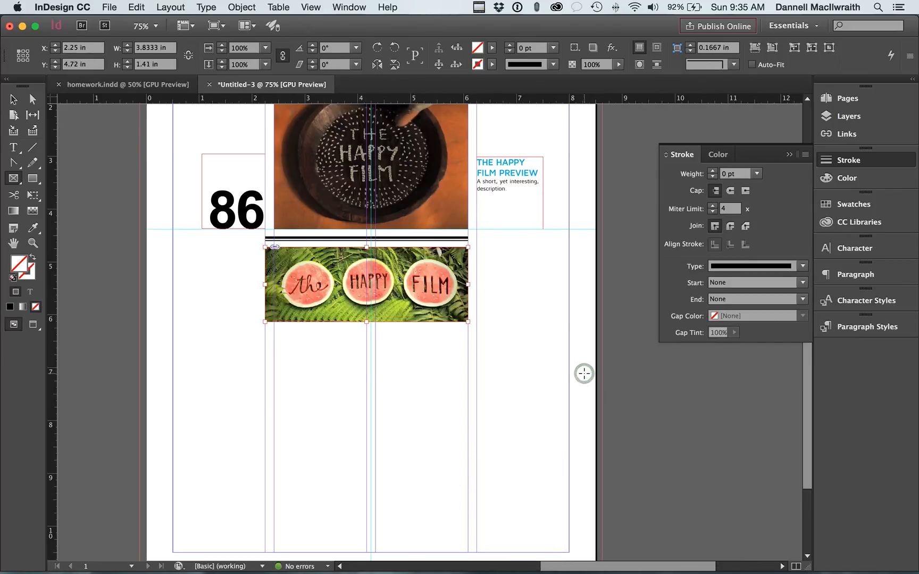
pyautogui.press('v')
pyautogui.click(556, 356)
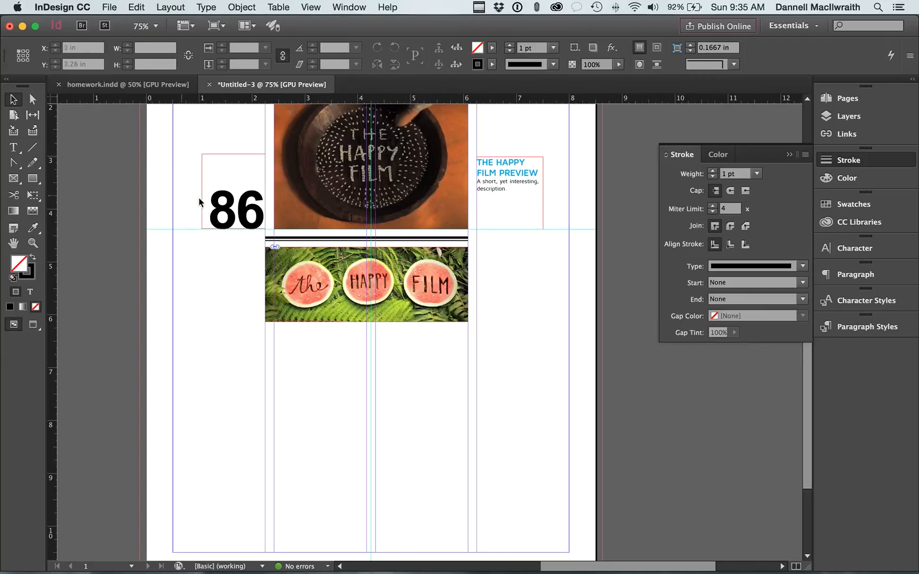
# - Add a text frame about 1.25 by 1.19 in beside the watermelon image in the last column, reading 72 in the Page Number character style
pyautogui.click(14, 147)
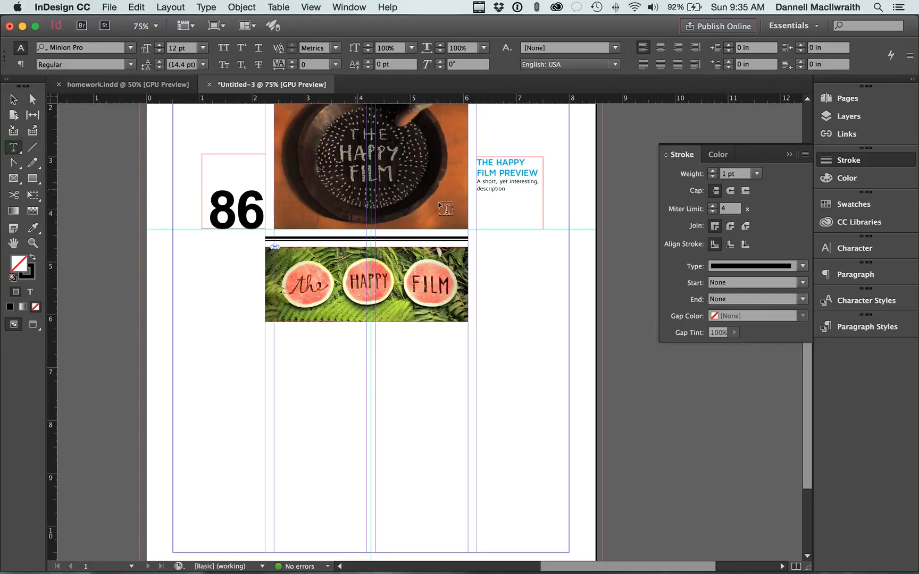
pyautogui.moveTo(477, 259); pyautogui.dragTo(543, 322)
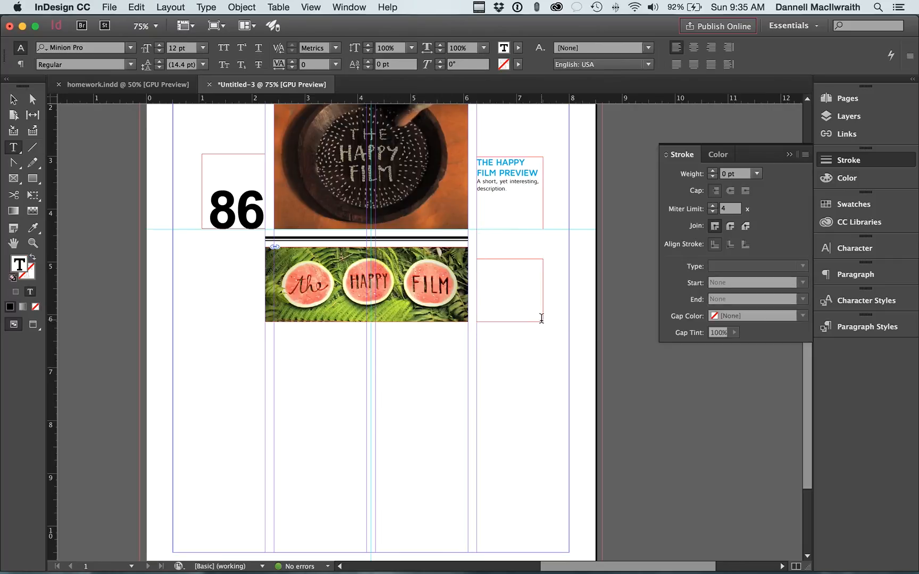
pyautogui.write('72')
pyautogui.press('super+a')
pyautogui.click(829, 301)
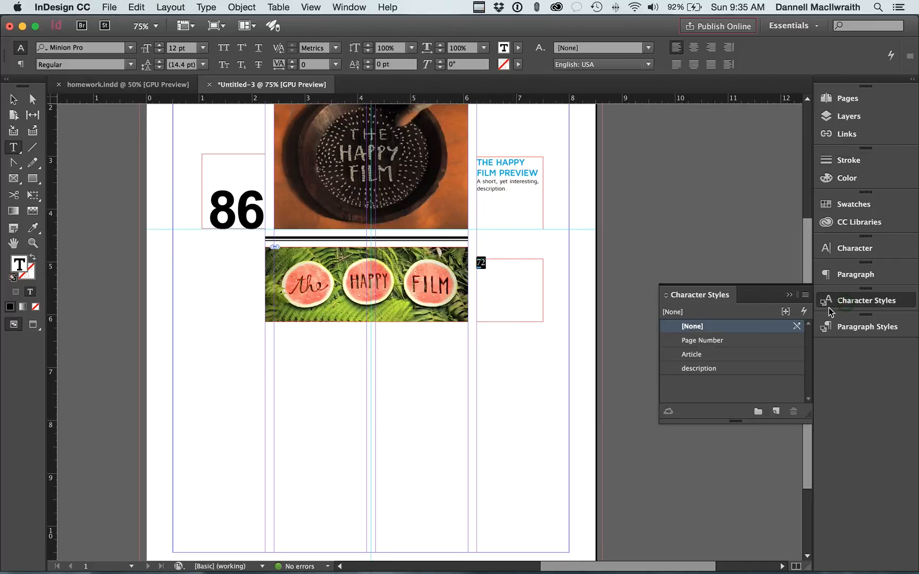
pyautogui.click(703, 341)
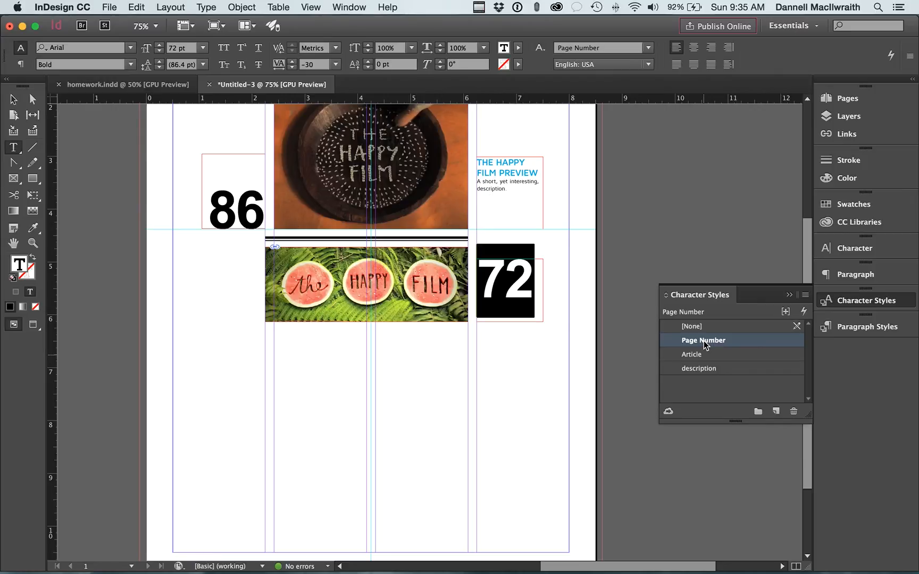
# - Set the vertical justification of the 72 text frame to Bottom
pyautogui.click(14, 100)
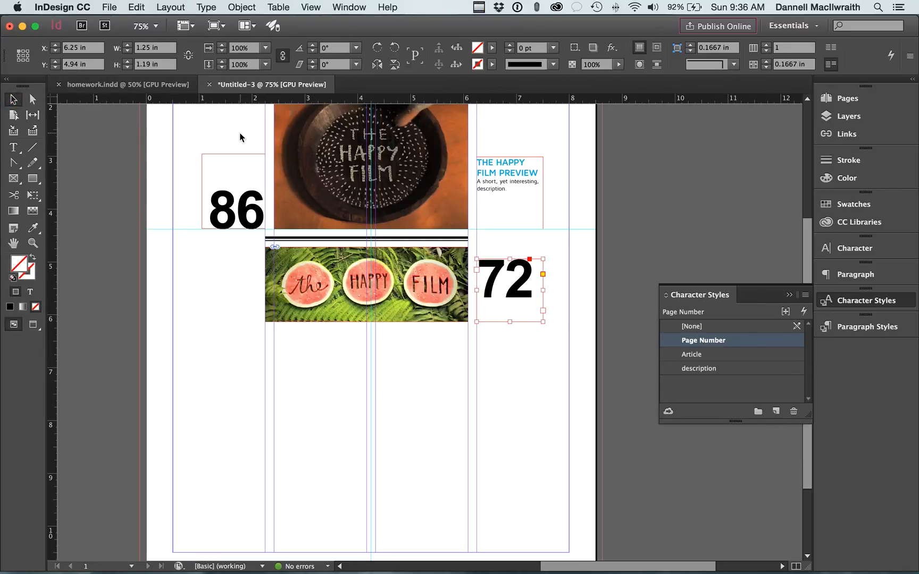
pyautogui.press('super+b')
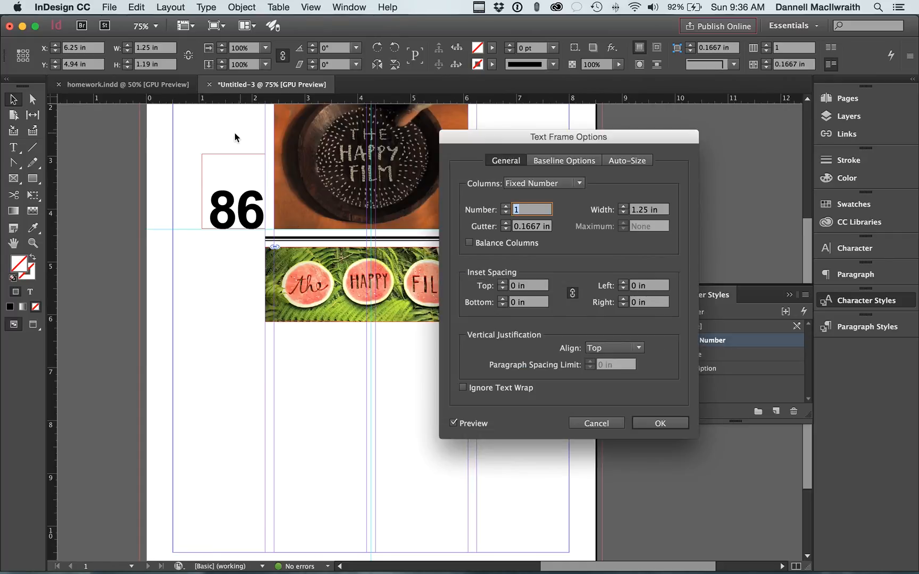
pyautogui.click(637, 348)
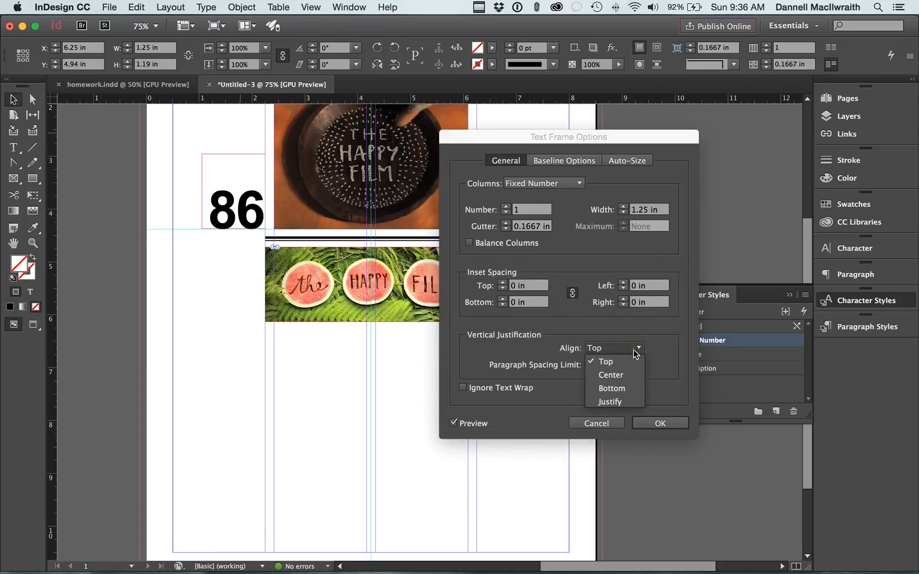
pyautogui.click(611, 388)
pyautogui.click(655, 423)
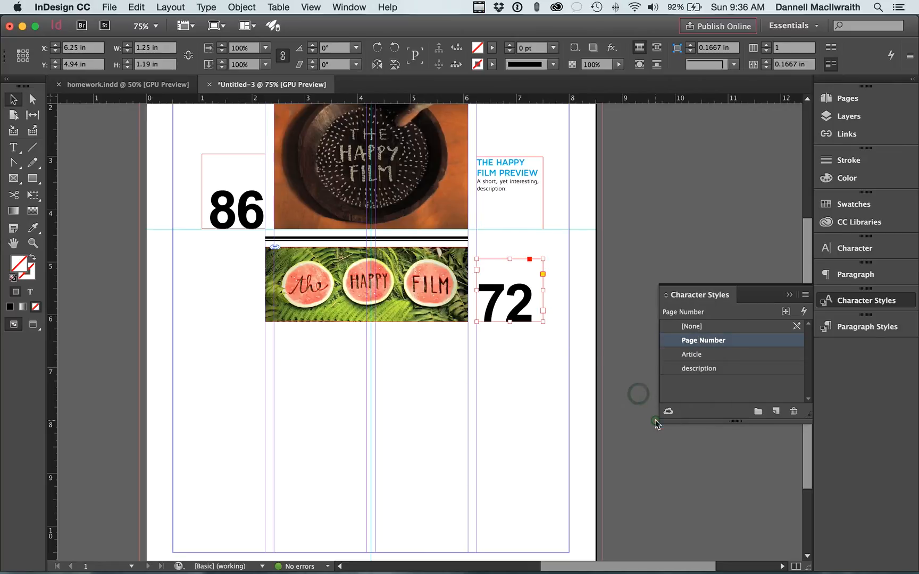
pyautogui.click(552, 361)
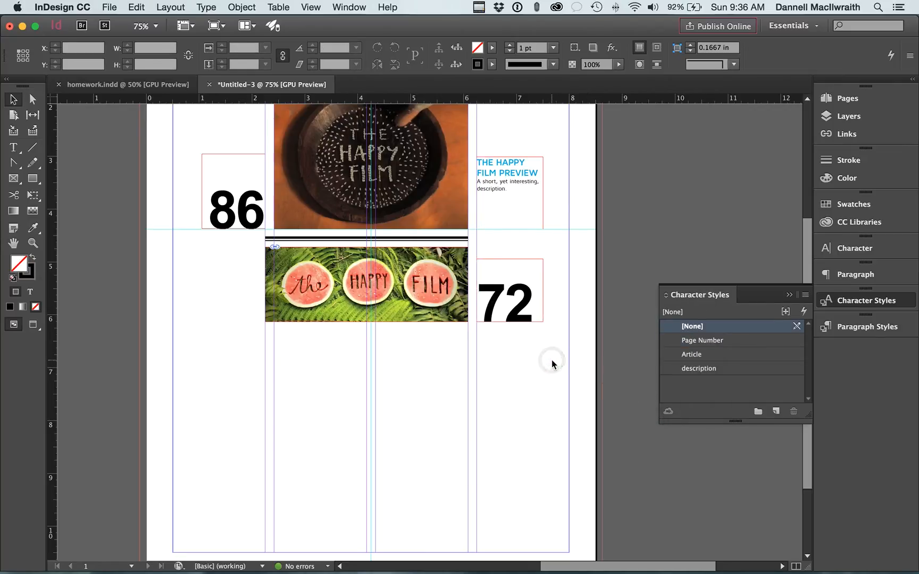
# - Nudge the 72 text frame left to X 6.2083 in, lining up the digits with the column guide
pyautogui.hscroll(-3, 551, 346)
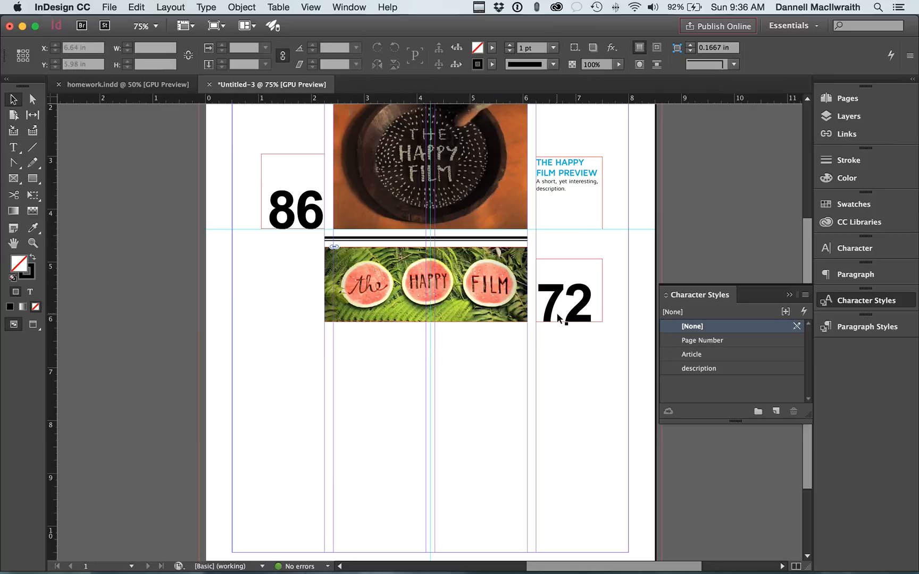
pyautogui.click(552, 314)
pyautogui.press('Left')
pyautogui.press('Left')
pyautogui.press('Left')
pyautogui.press('Right')
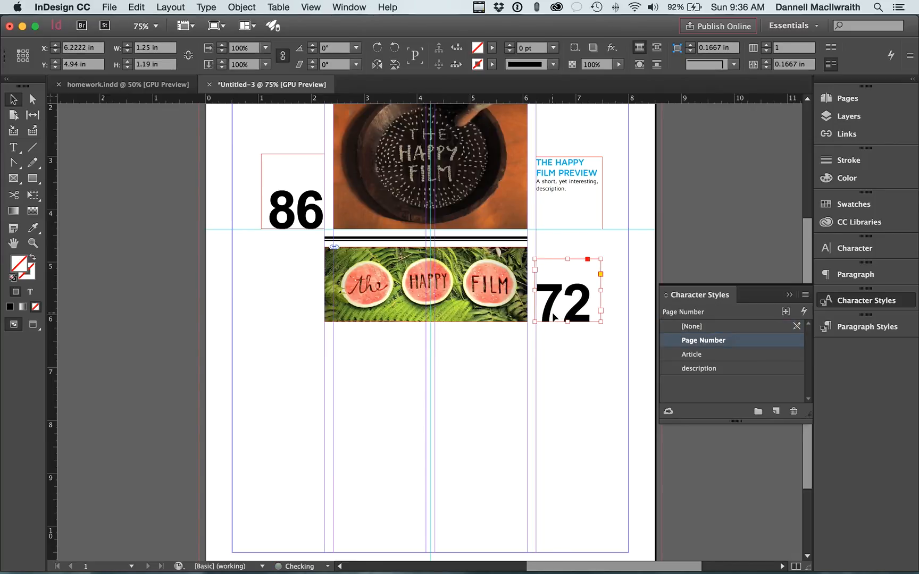
pyautogui.press('super+equal')
pyautogui.press('super+equal')
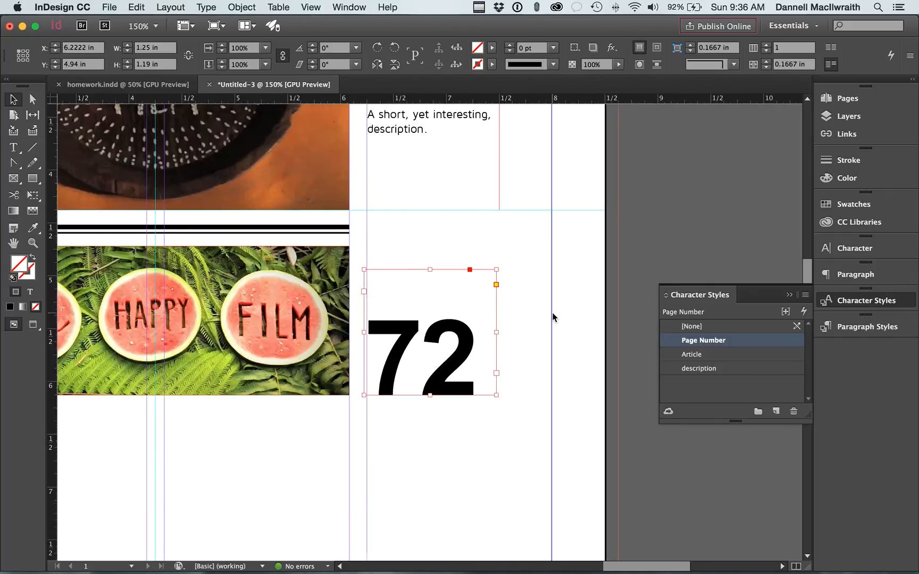
pyautogui.press('super+equal')
pyautogui.press('Left')
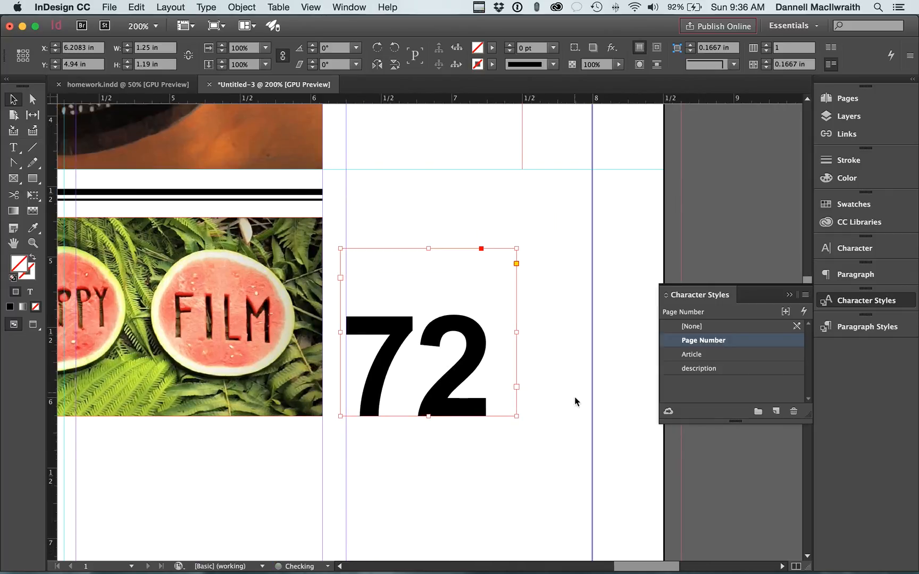
pyautogui.click(561, 403)
# - Add a text frame about 1.15 by 1.08 in left of the watermelon image, reading "Title" and "The short description." on separate lines
pyautogui.hscroll(-3, 561, 404)
pyautogui.scroll(-2, 561, 404)
pyautogui.hscroll(-10, 560, 404)
pyautogui.scroll(-2, 560, 404)
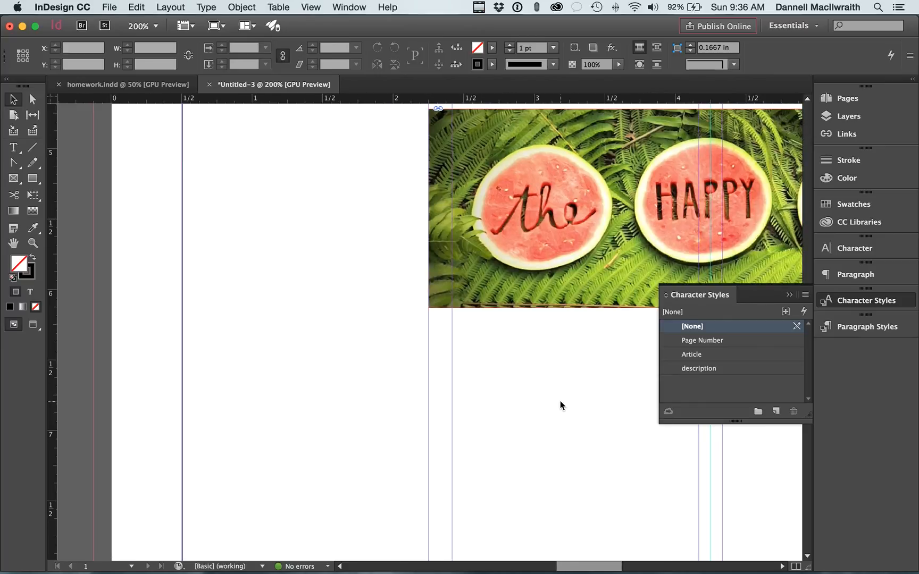
pyautogui.press('super+minus')
pyautogui.press('super+minus')
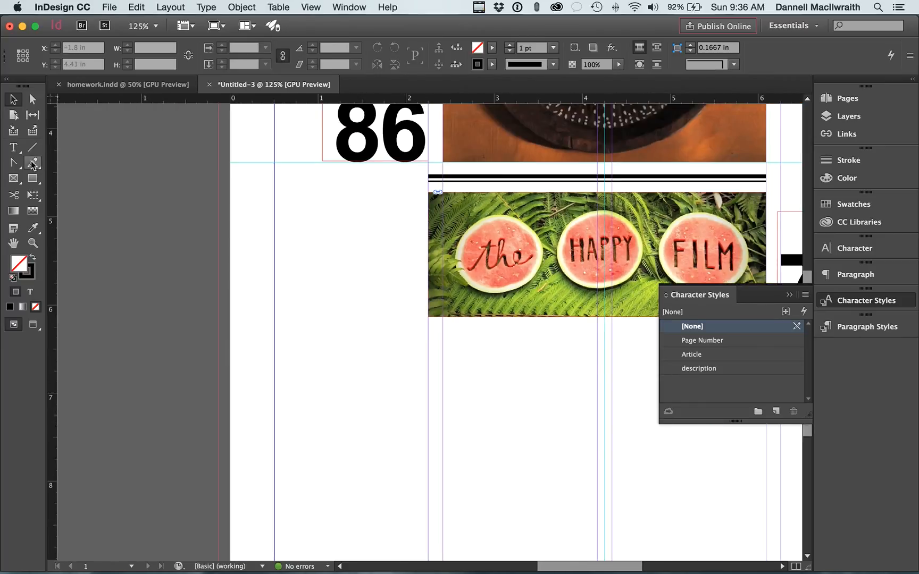
pyautogui.click(14, 147)
pyautogui.moveTo(317, 222); pyautogui.dragTo(418, 315)
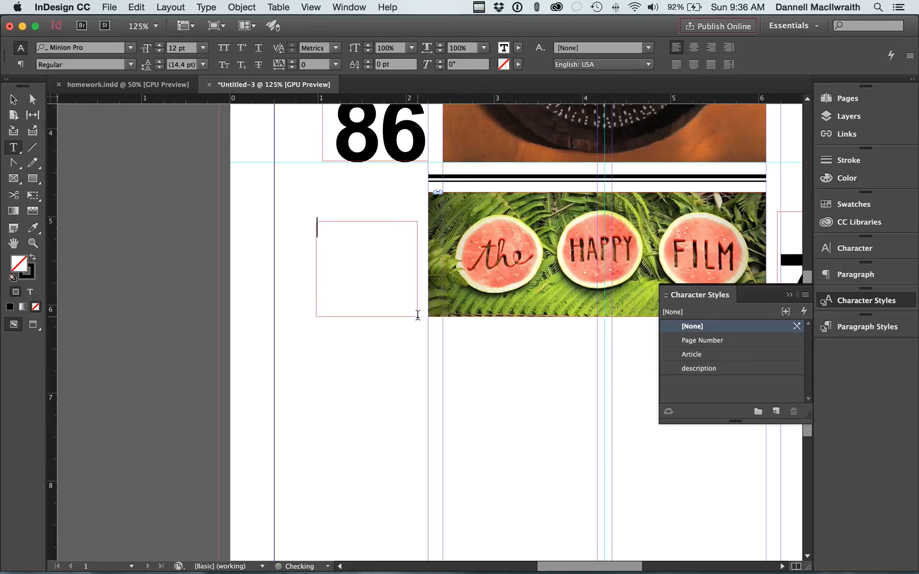
pyautogui.press('super+minus')
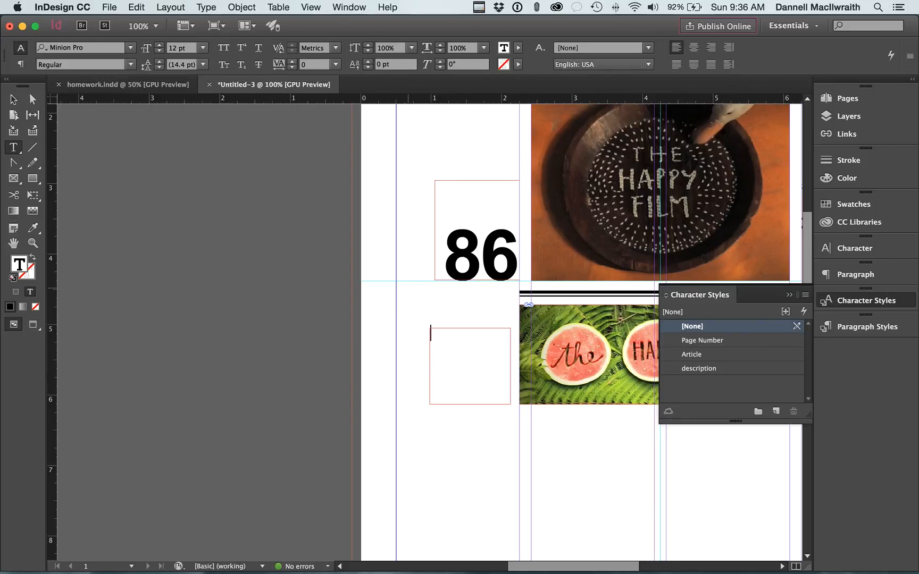
pyautogui.write('The short')
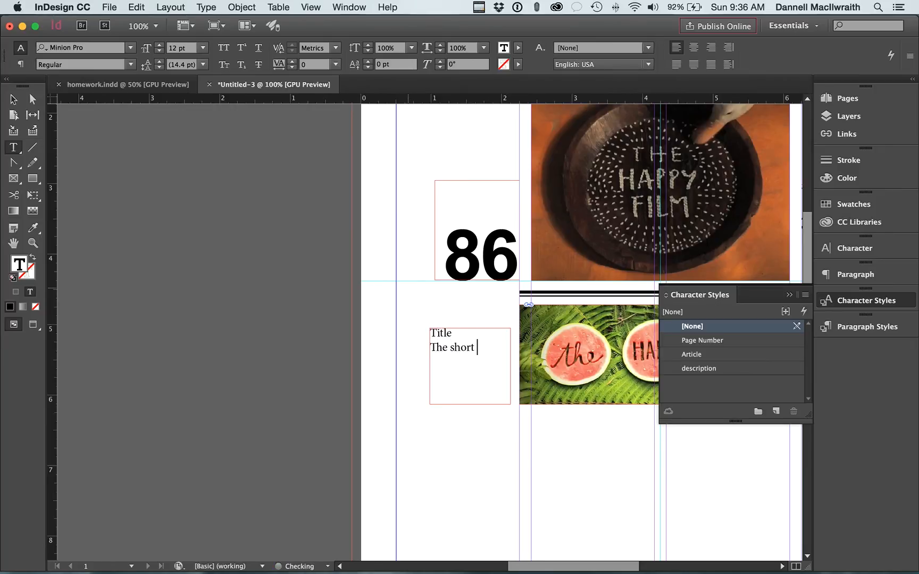
pyautogui.write('iption')
pyautogui.hscroll(5, 401, 292)
pyautogui.hscroll(2, 401, 291)
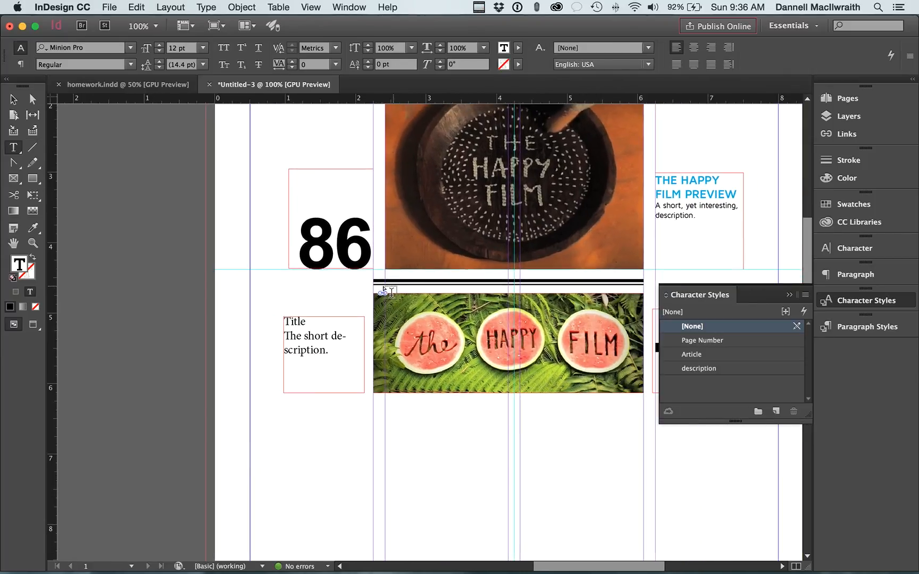
# - Apply the Article character style to the word Title and the description style to the short description line
pyautogui.moveTo(310, 320); pyautogui.dragTo(282, 322)
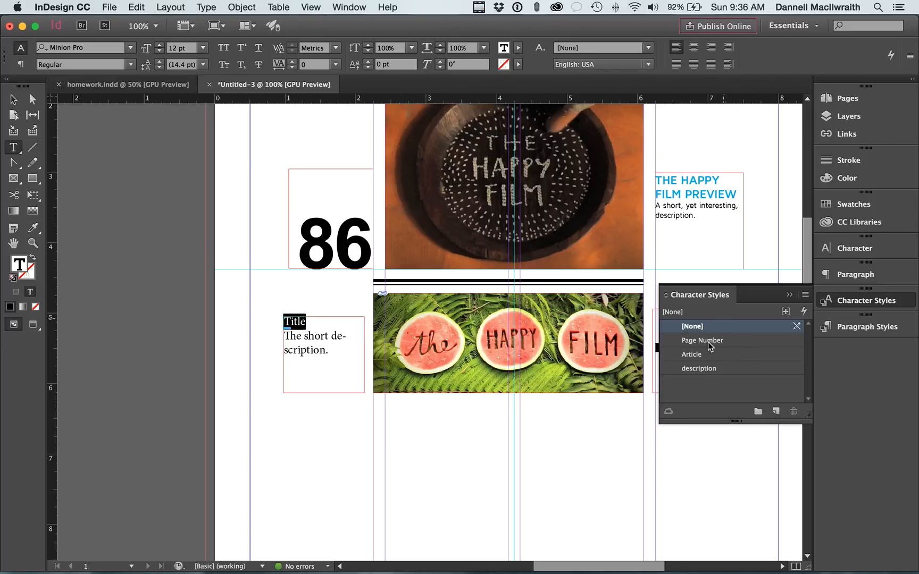
pyautogui.click(703, 355)
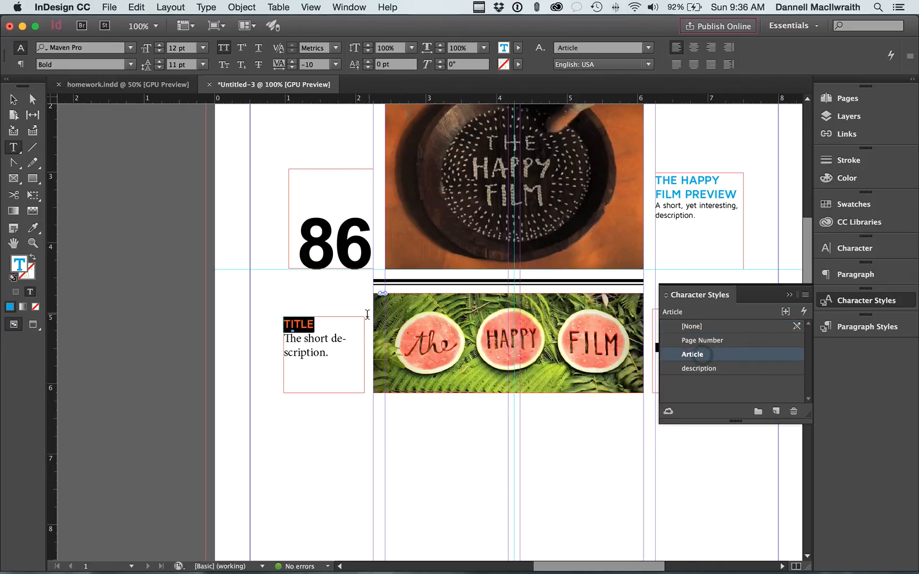
pyautogui.moveTo(344, 349); pyautogui.dragTo(277, 341)
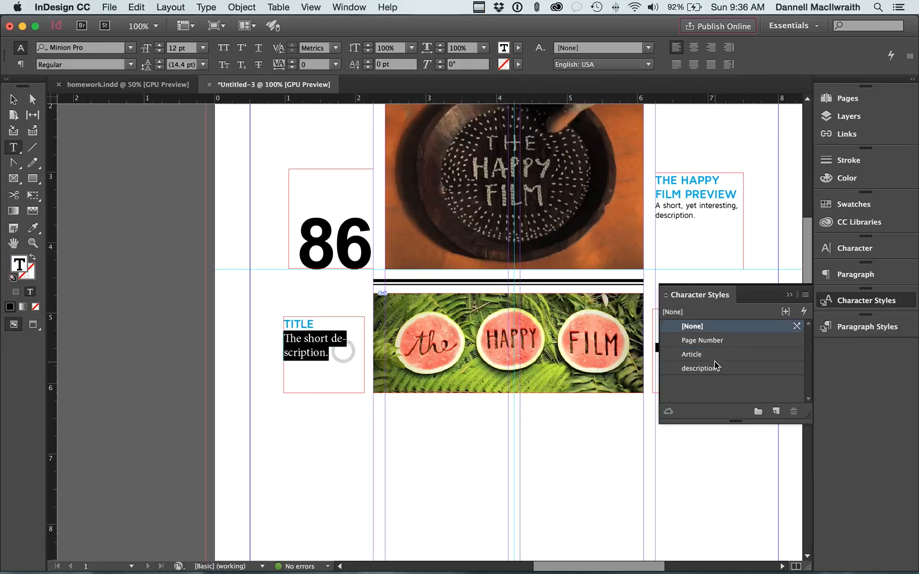
pyautogui.click(703, 370)
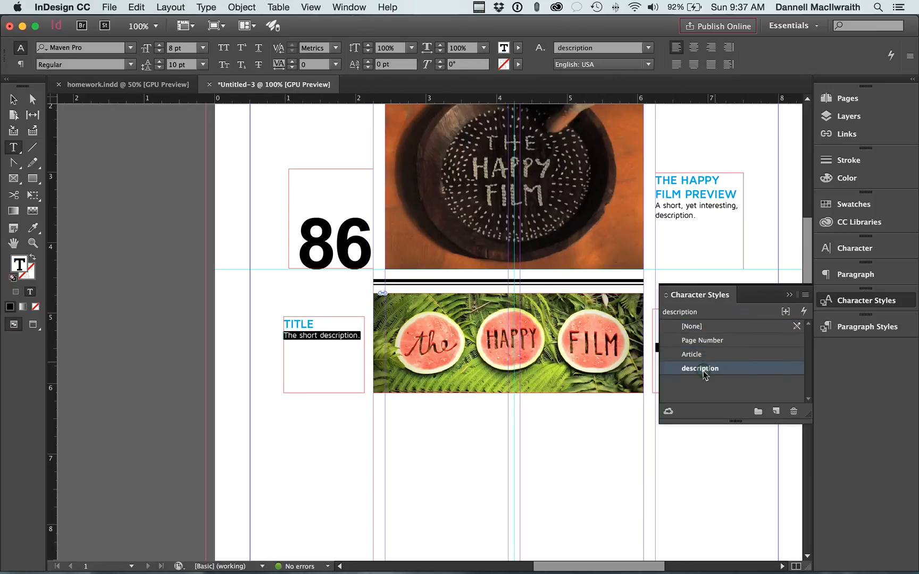
# - Set the vertical justification of the title and description text frame to Bottom
pyautogui.click(14, 99)
pyautogui.press('super+b')
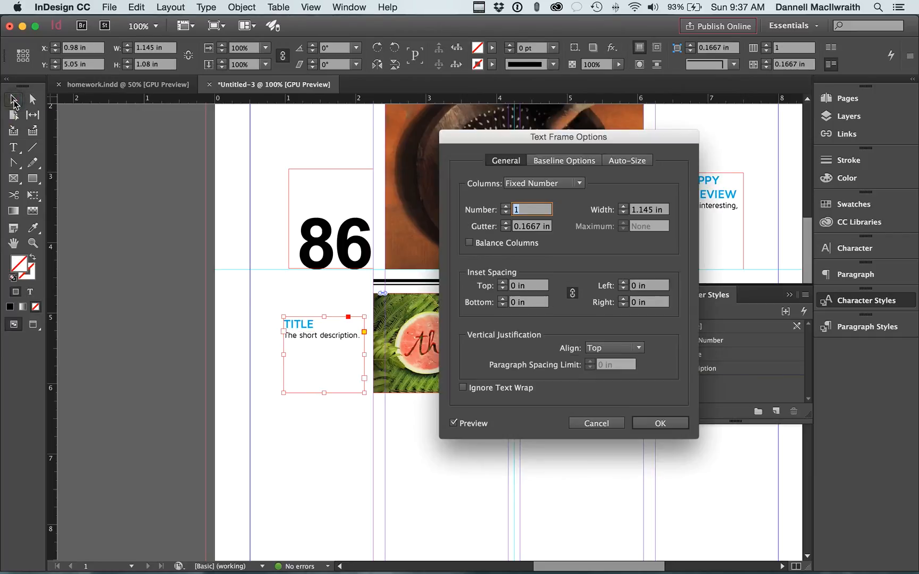
pyautogui.click(637, 348)
pyautogui.click(630, 387)
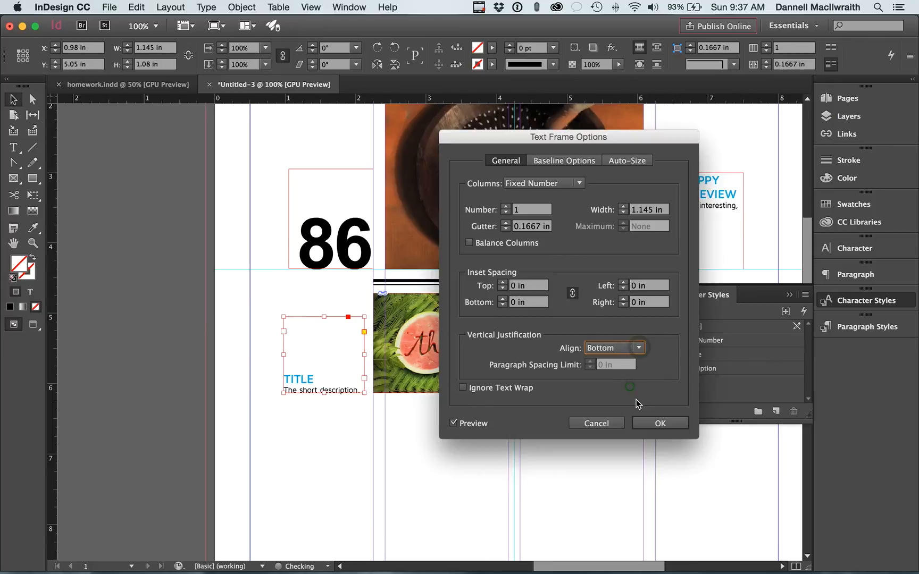
pyautogui.click(666, 422)
# - Align the title and description paragraphs to the right edge of their frame
pyautogui.press('super+alt+t')
pyautogui.click(701, 288)
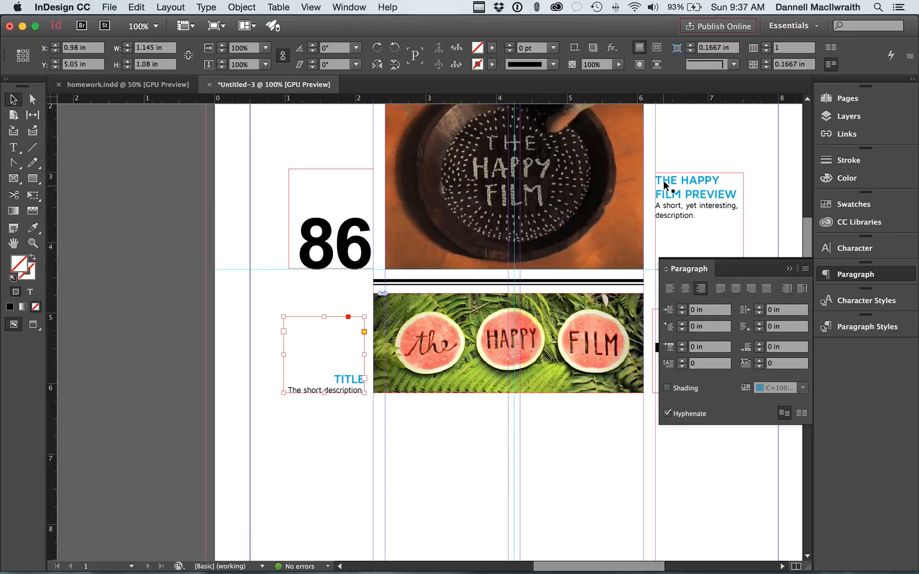
pyautogui.click(349, 415)
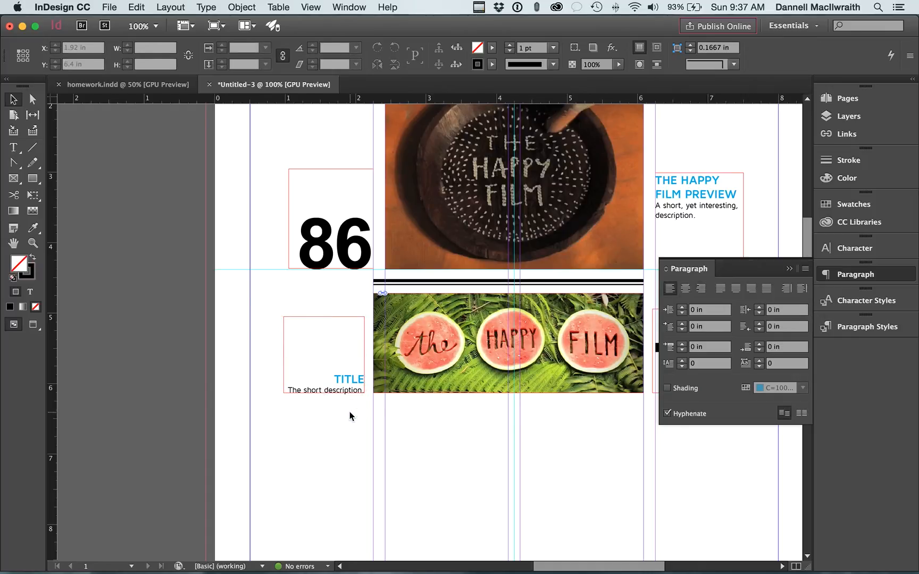
# - Show the page in Preview mode and duplicate the double line straight down to Y about 6.35 in, just below the watermelon image
pyautogui.moveTo(450, 421); pyautogui.dragTo(354, 305)
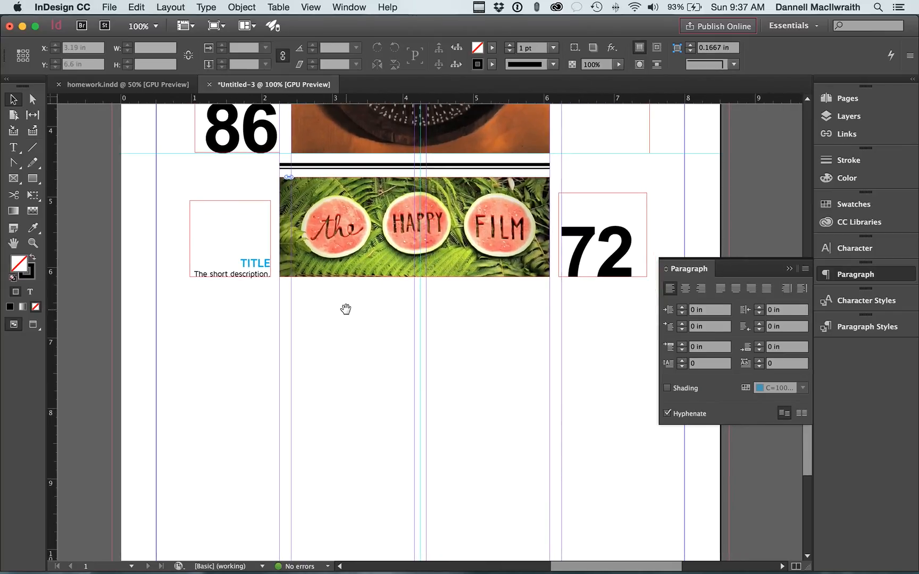
pyautogui.click(32, 325)
pyautogui.scroll(5, 297, 354)
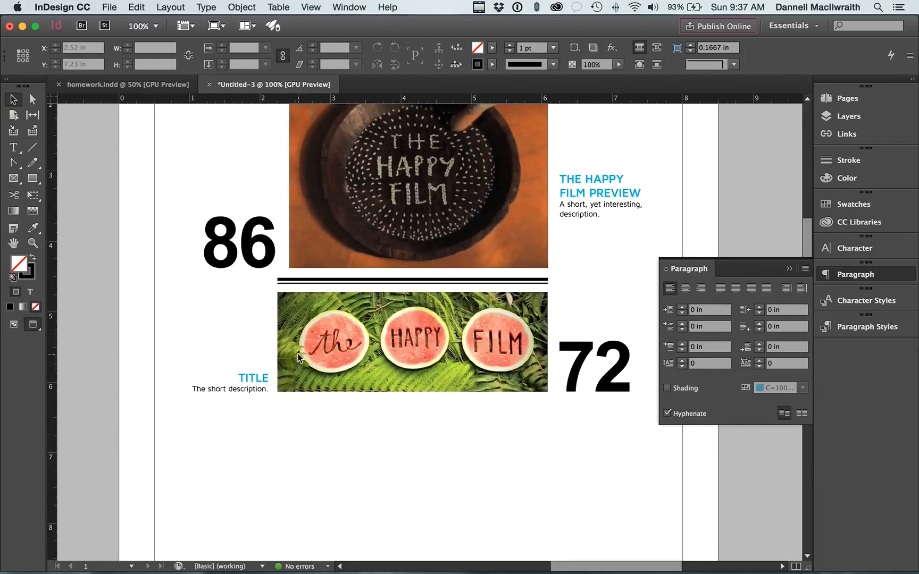
pyautogui.scroll(-4, 298, 354)
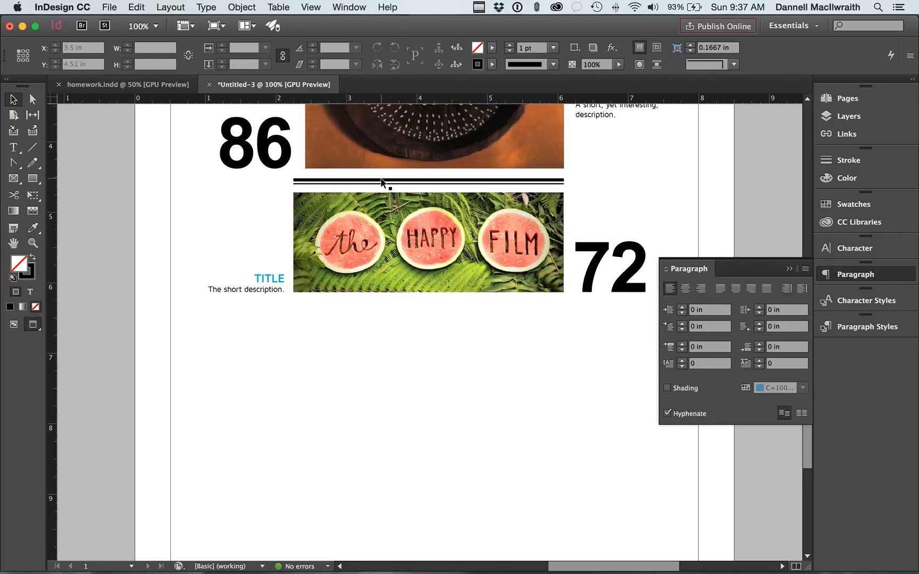
pyautogui.moveTo(381, 181); pyautogui.dragTo(378, 312)
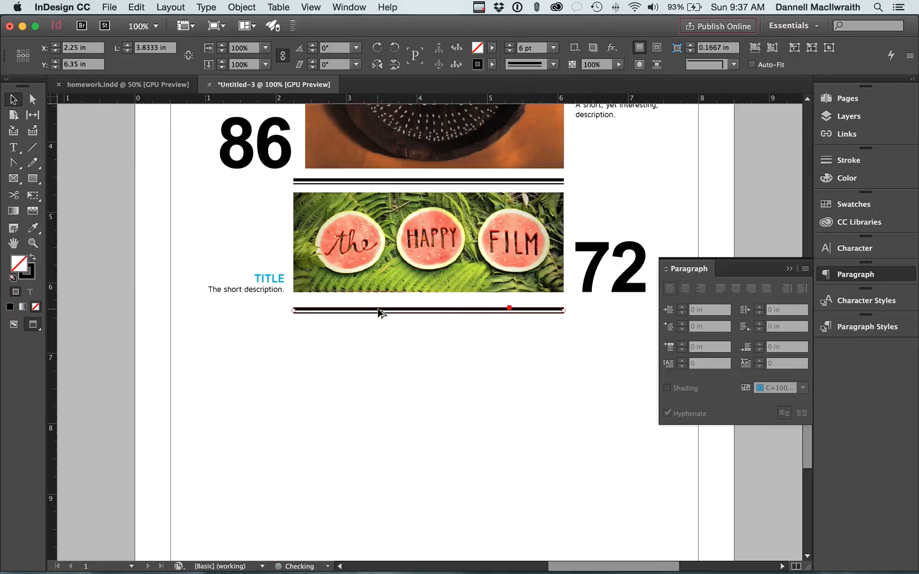
# - Leave Preview mode and draw an image frame about 3.83 by 1.41 in below the lowest double line, at X 2.25, Y 6.57 in
pyautogui.click(388, 384)
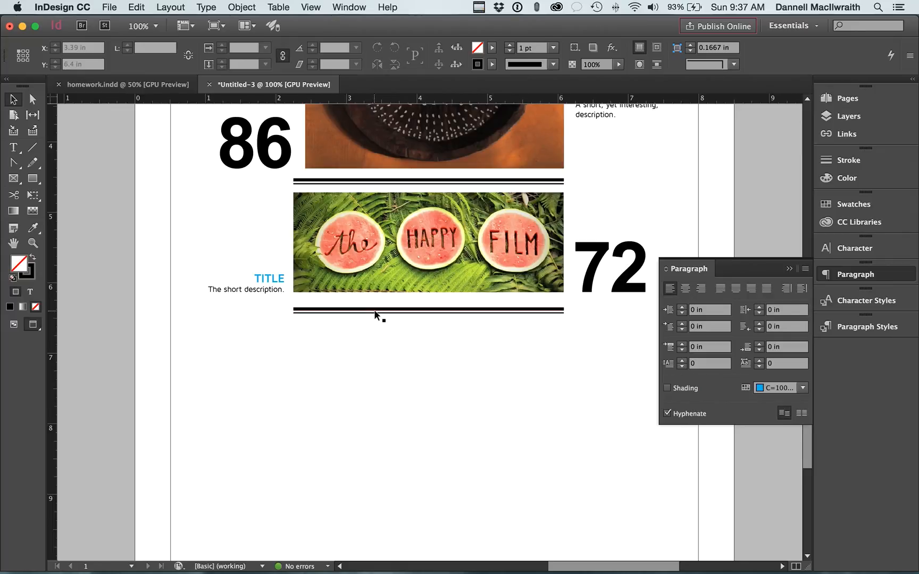
pyautogui.click(13, 178)
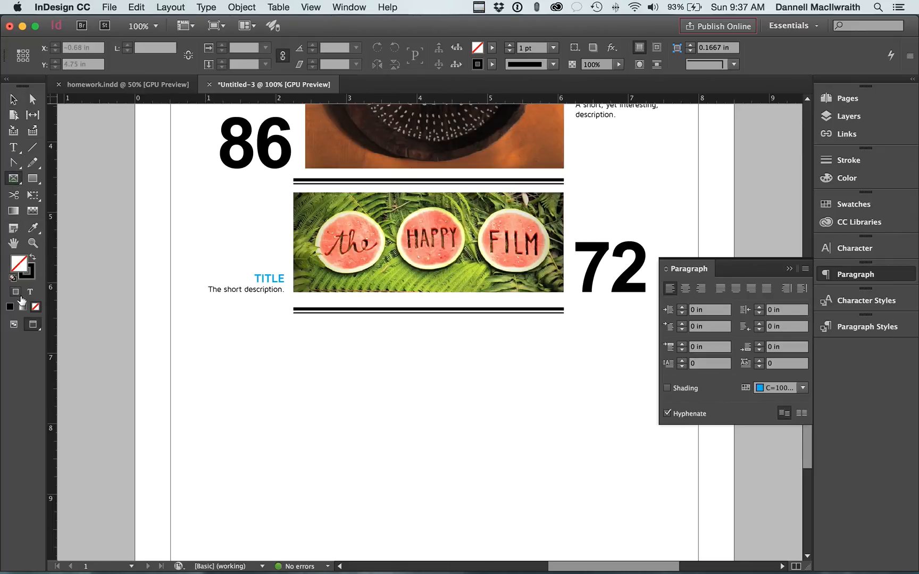
pyautogui.click(14, 323)
pyautogui.moveTo(294, 323); pyautogui.dragTo(564, 424)
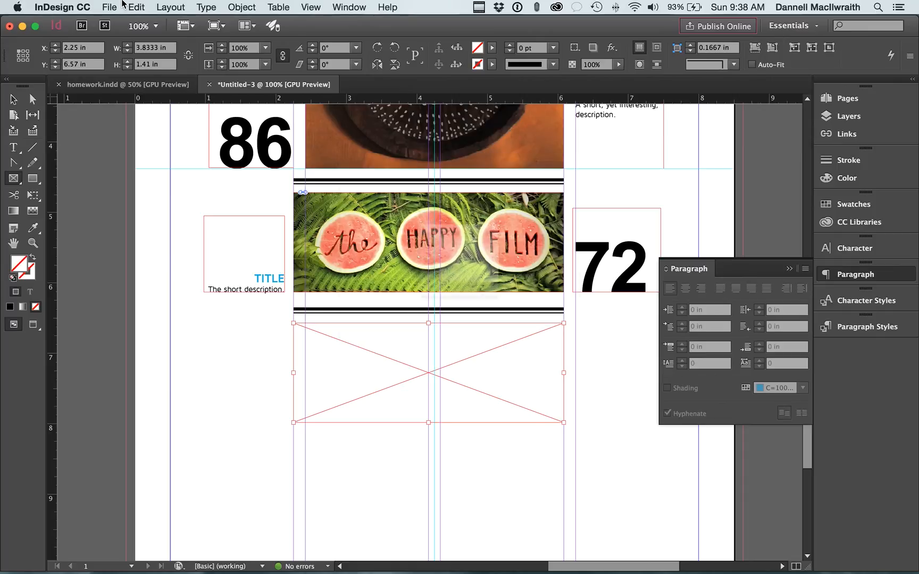
# - Place designboom_stefan-sagmeister_interview_008.jpg into the new empty frame
pyautogui.press('super+d')
pyautogui.click(411, 185)
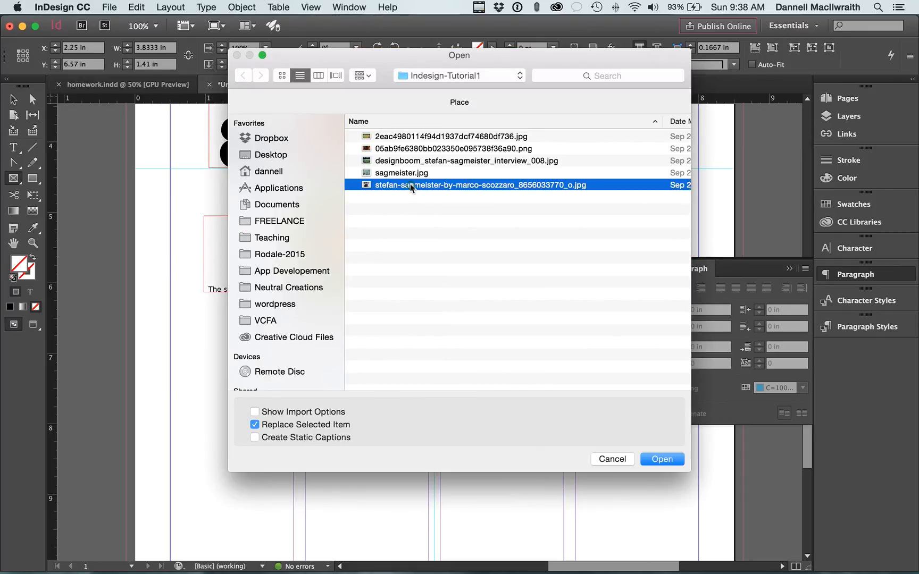
pyautogui.press('Up')
pyautogui.press('Up')
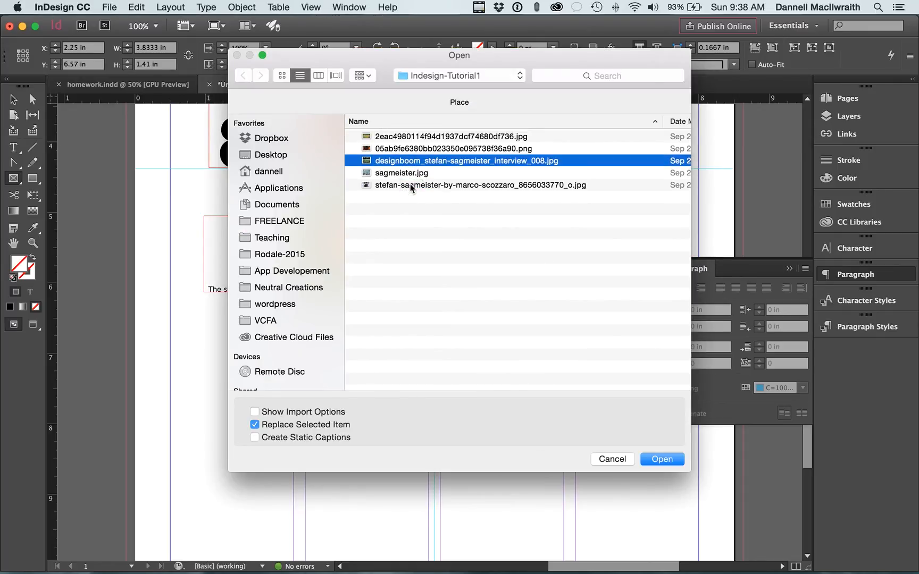
pyautogui.press('Return')
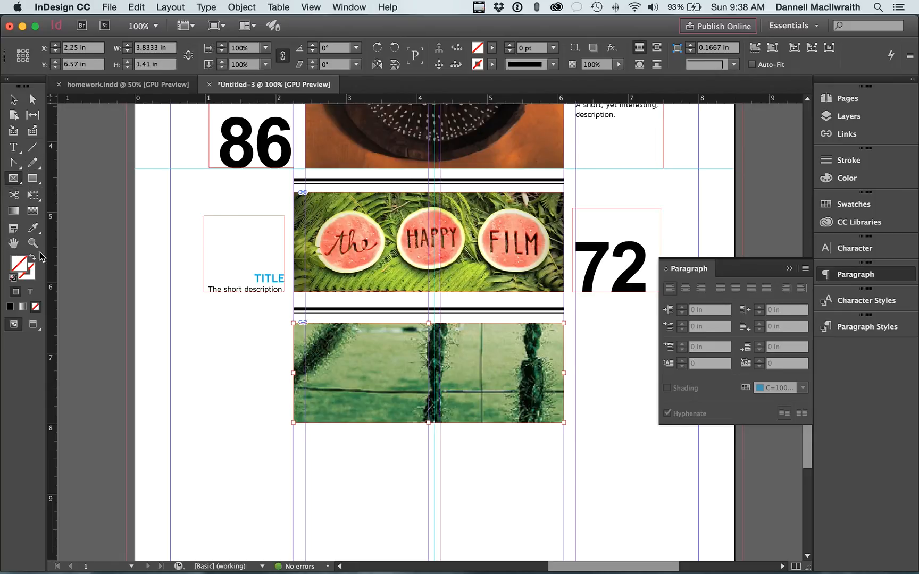
# - Fit the placed MY LIFE image so it proportionally fills its frame, and deselect it
pyautogui.rightClick(505, 363)
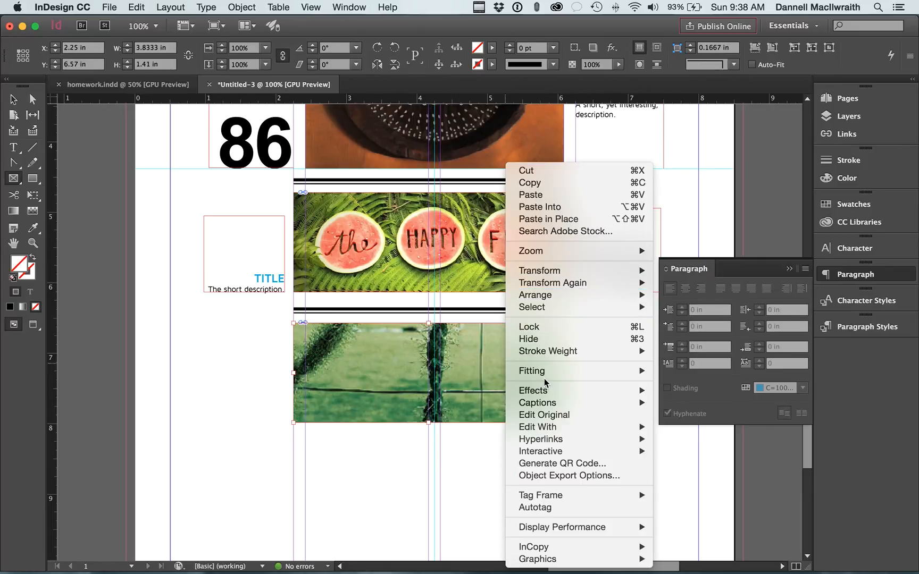
pyautogui.moveTo(625, 378)
pyautogui.click(678, 369)
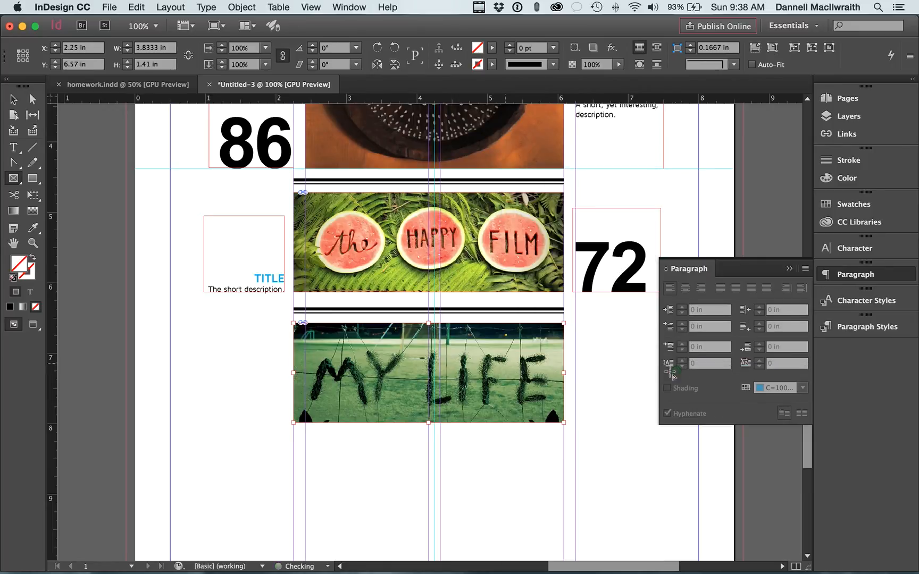
pyautogui.press('v')
pyautogui.click(590, 425)
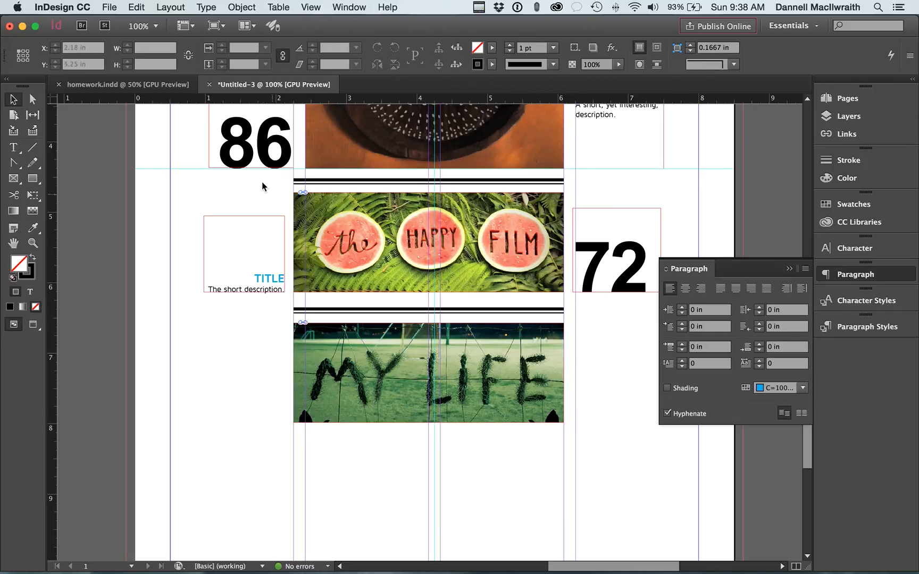
# - Create a text frame about 1.08 by 1.03 in beside the MY LIFE image, on its left, containing the number 56
pyautogui.click(14, 147)
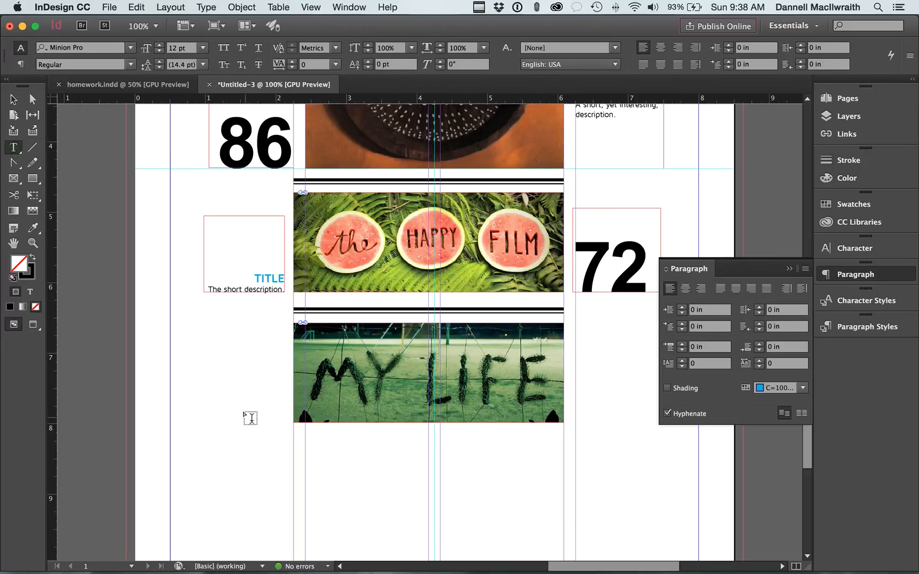
pyautogui.moveTo(209, 350); pyautogui.dragTo(284, 423)
pyautogui.write('56')
pyautogui.press('super+a')
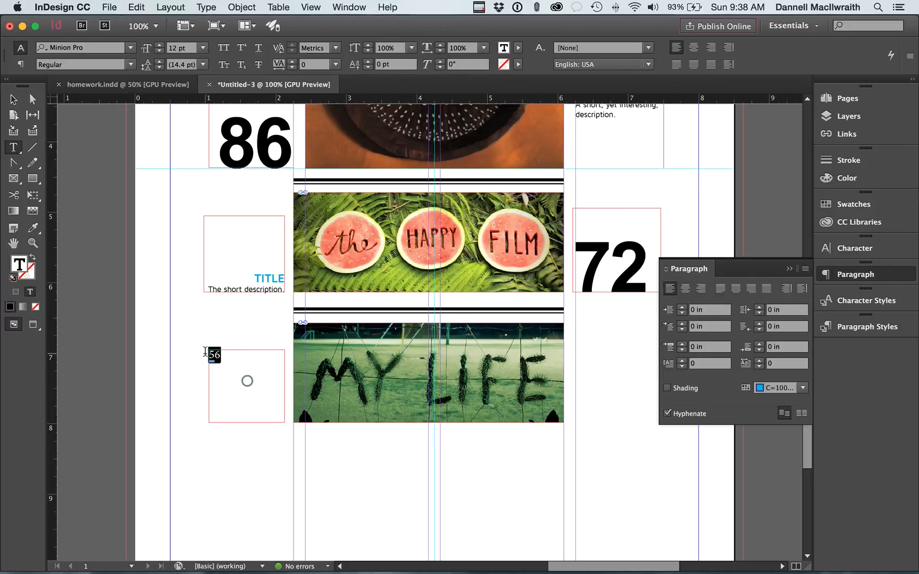
# - Apply the Page Number character style to 56 and enlarge its frame to about 1.2 by 1.12 in so the number fits
pyautogui.click(840, 302)
pyautogui.click(704, 341)
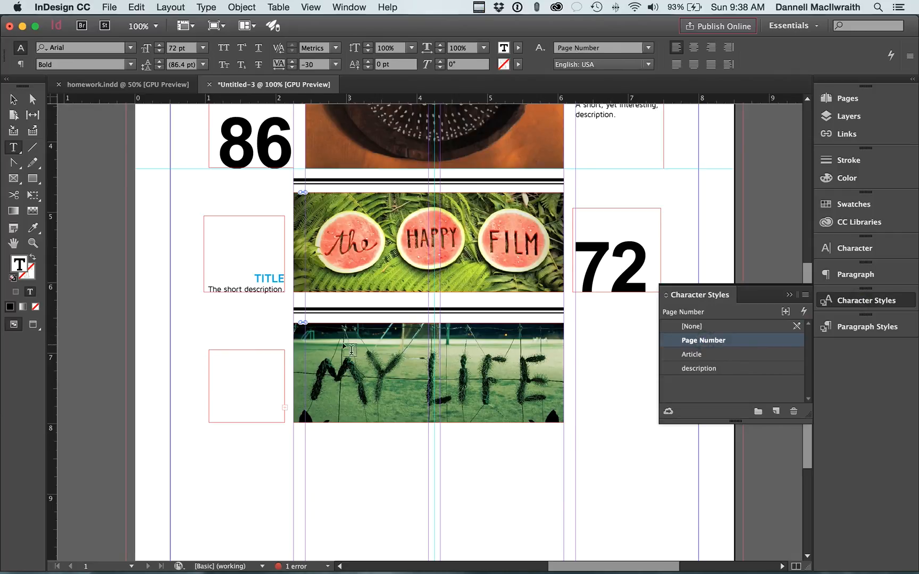
pyautogui.click(11, 100)
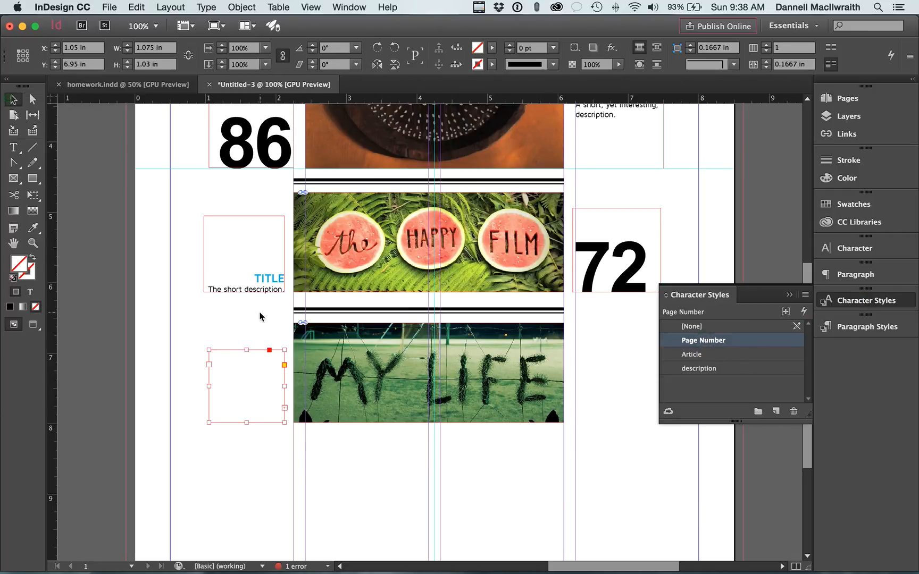
pyautogui.moveTo(210, 354); pyautogui.dragTo(199, 344)
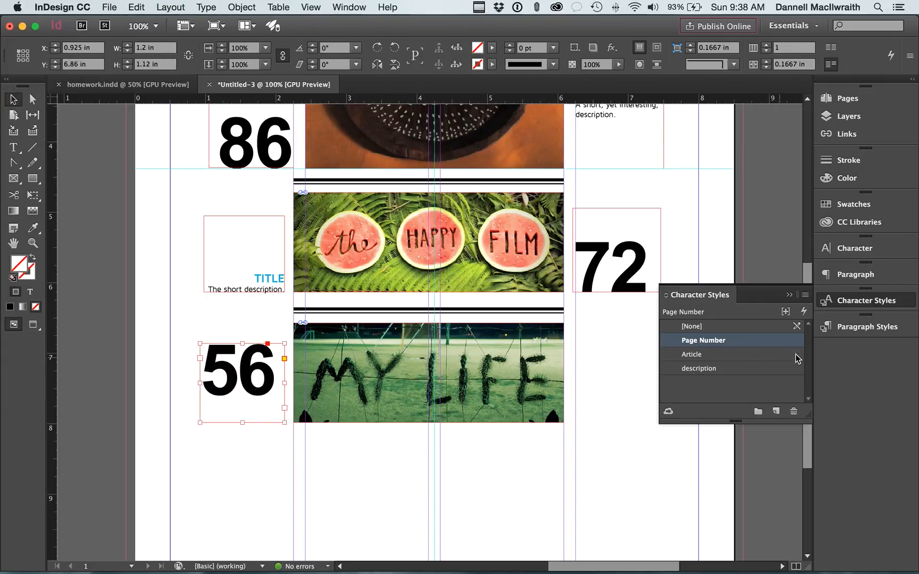
# - Align the number 56 to the right and set its text frame's vertical justification to Bottom
pyautogui.click(866, 274)
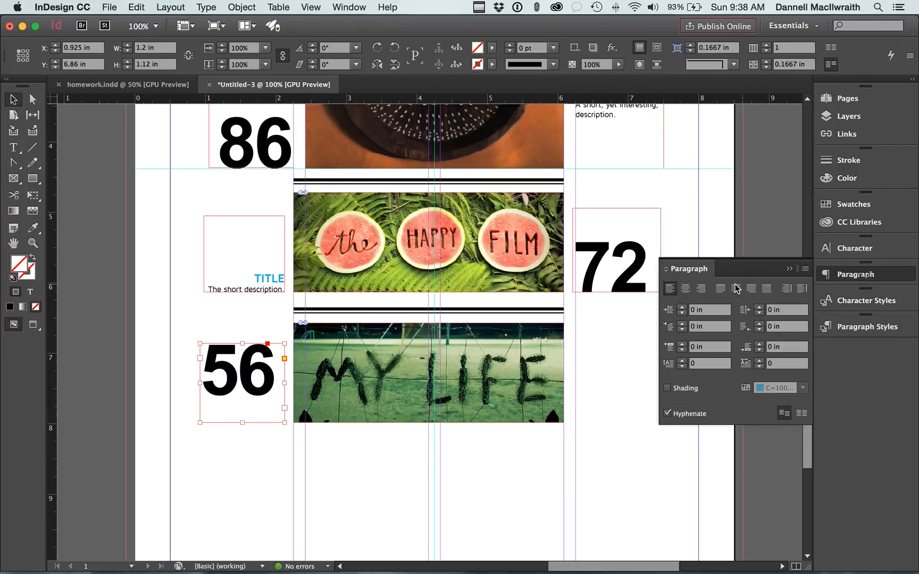
pyautogui.click(702, 289)
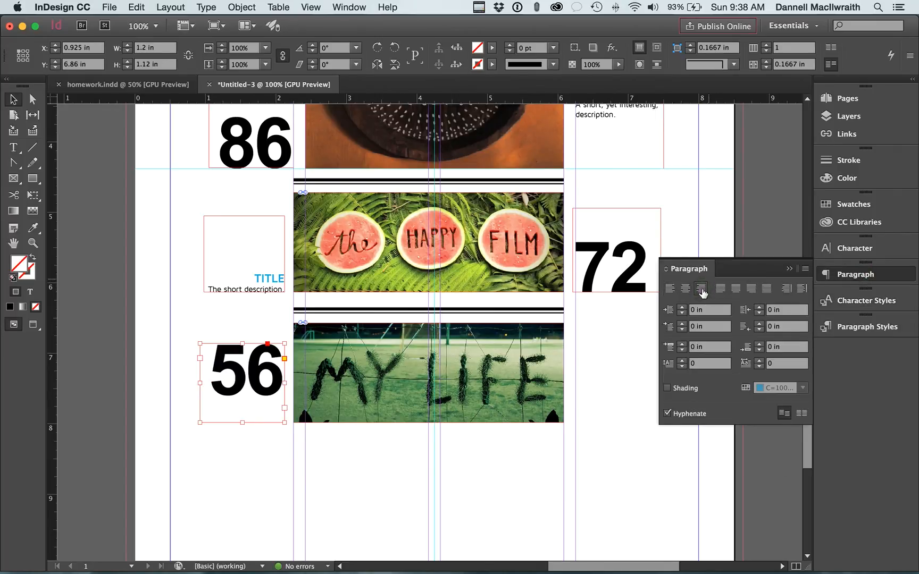
pyautogui.press('super+b')
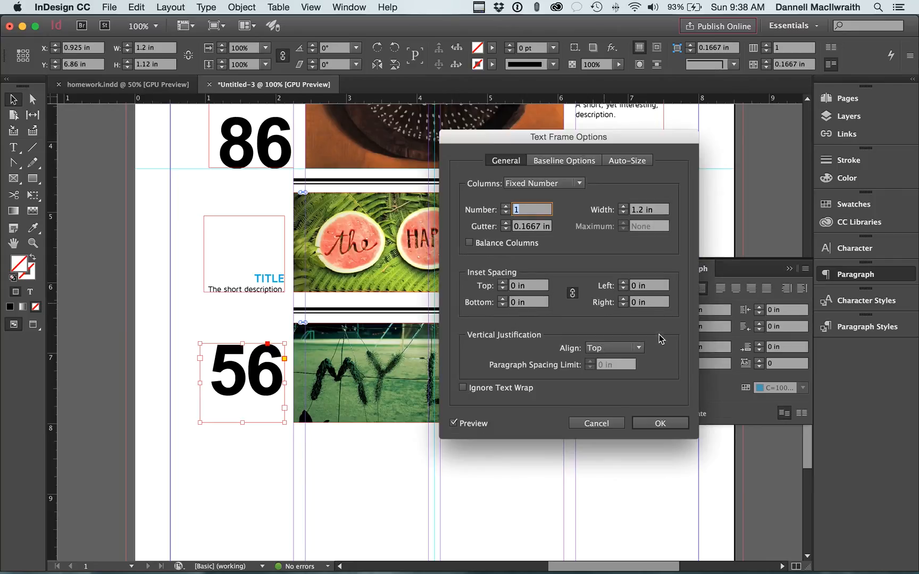
pyautogui.click(635, 349)
pyautogui.click(628, 390)
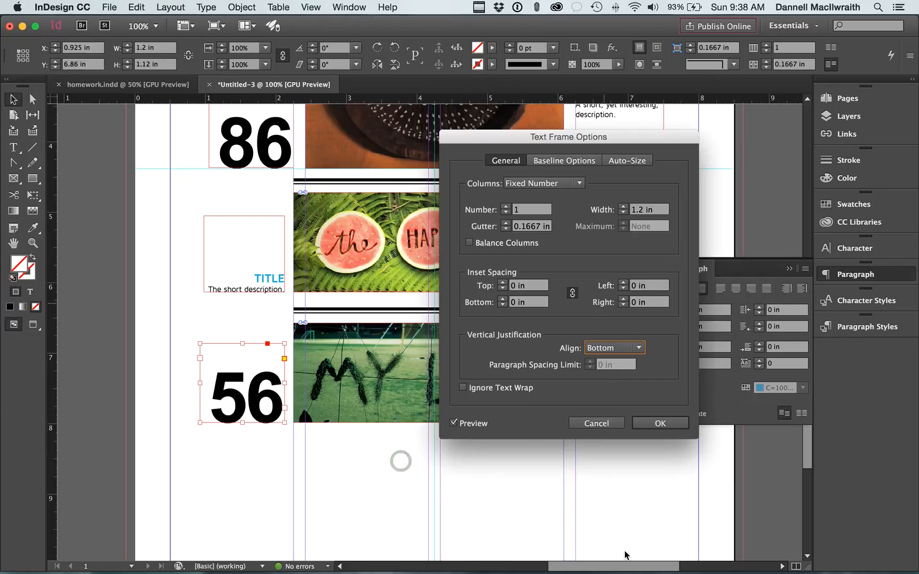
pyautogui.press('Return')
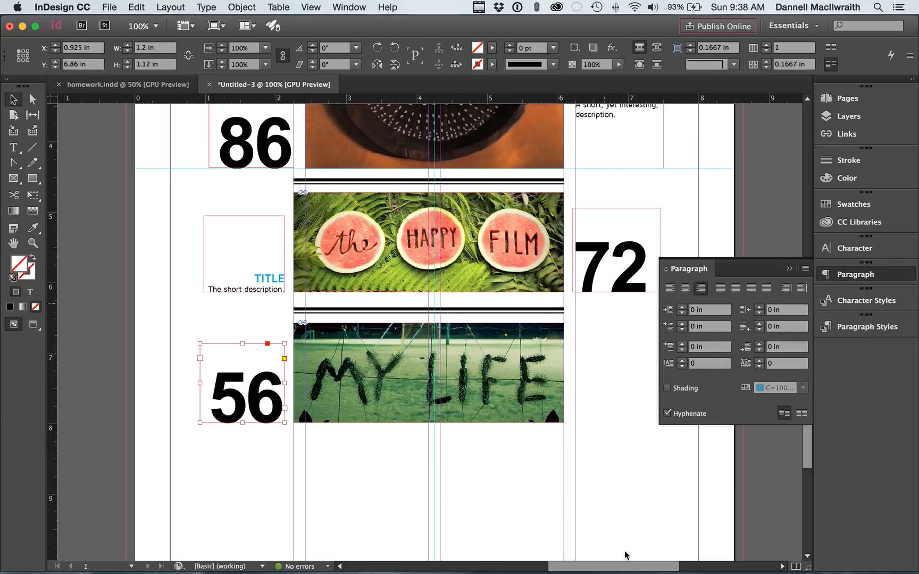
pyautogui.click(570, 513)
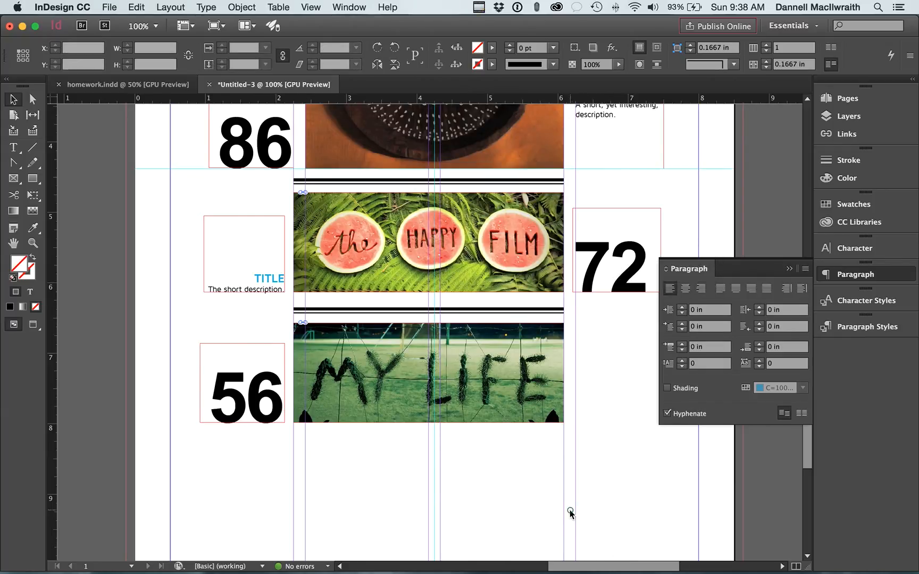
# - Switch to homework.indd at 100% and examine how its article images, page numbers, titles and descriptions are arranged
pyautogui.scroll(-1, 571, 513)
pyautogui.hscroll(1, 570, 513)
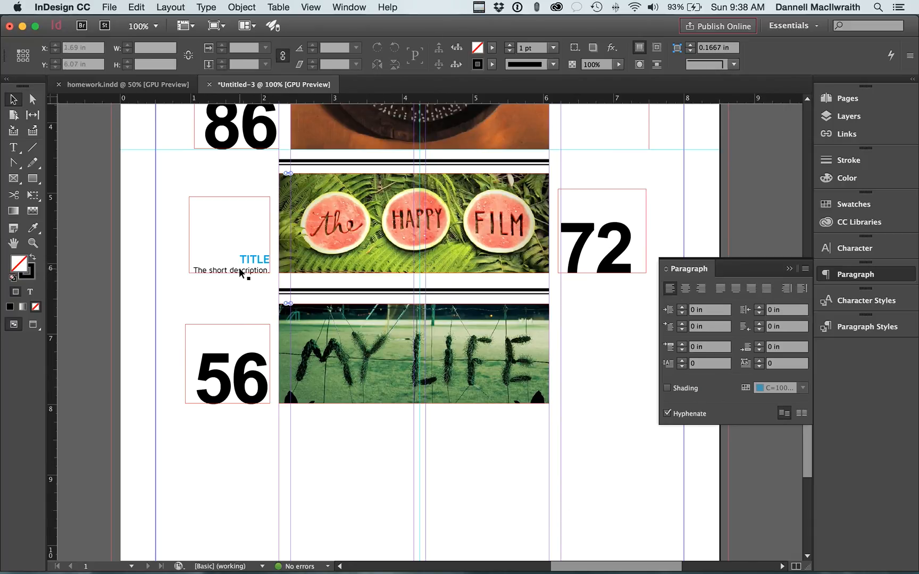
pyautogui.scroll(2, 240, 273)
pyautogui.hscroll(-1, 240, 273)
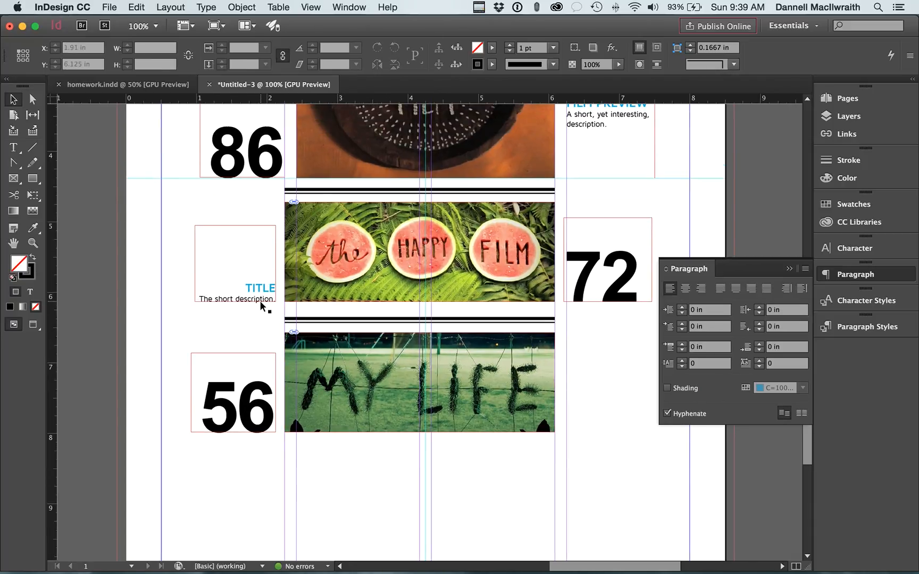
pyautogui.click(157, 86)
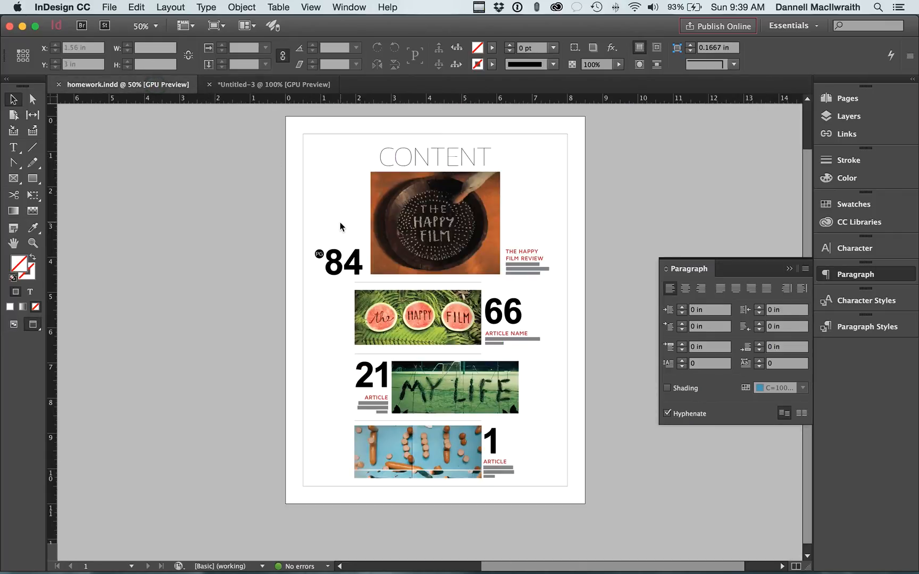
pyautogui.press('super+equal')
pyautogui.press('super+equal')
pyautogui.scroll(-6, 340, 227)
pyautogui.scroll(1, 340, 228)
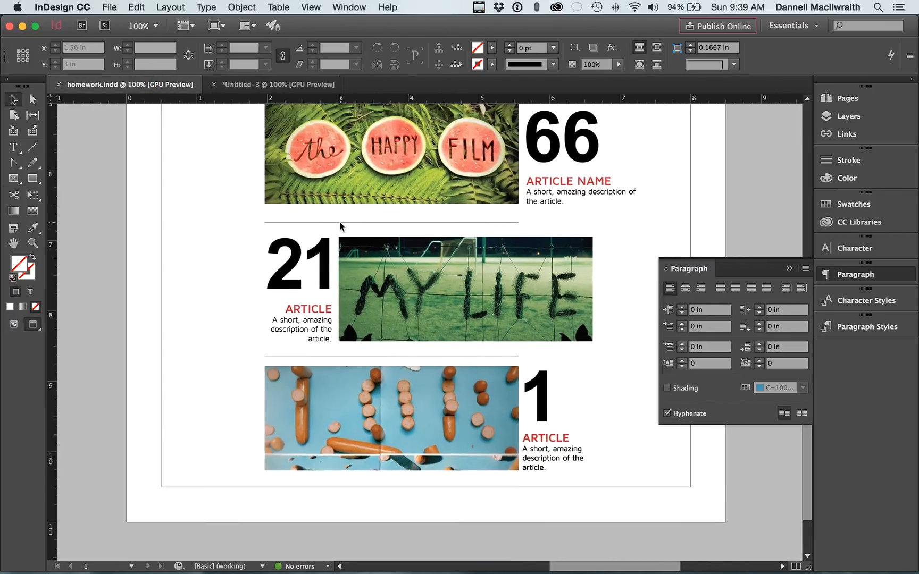
pyautogui.scroll(2, 340, 227)
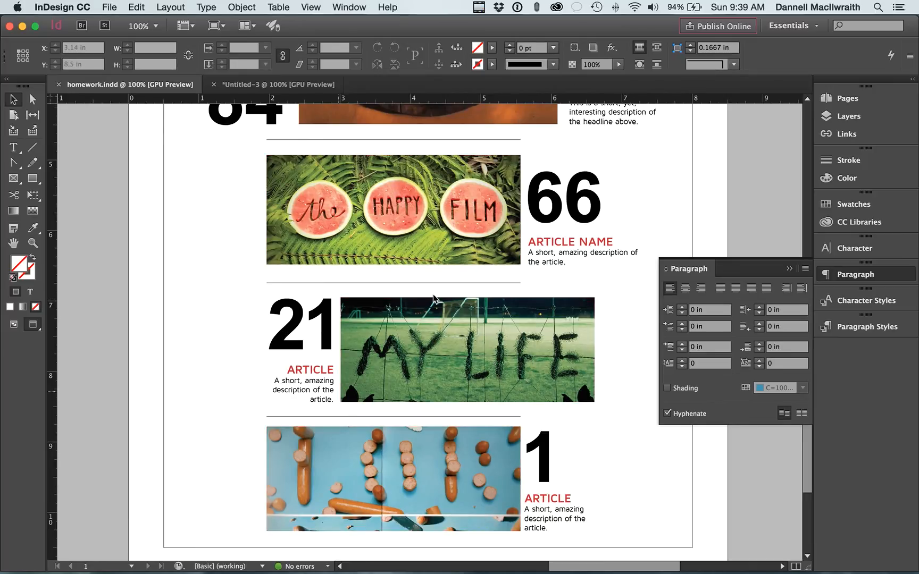
pyautogui.scroll(8, 336, 396)
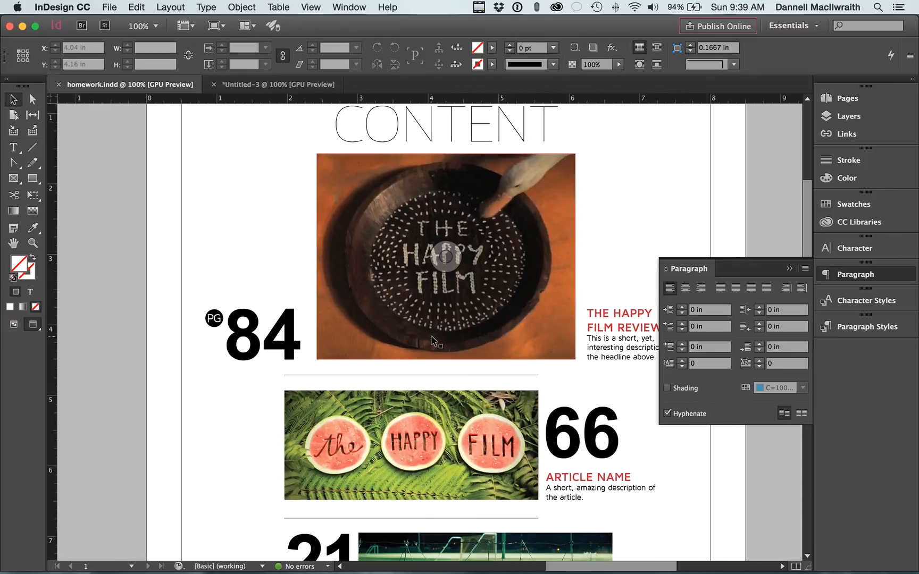
pyautogui.scroll(-5, 435, 342)
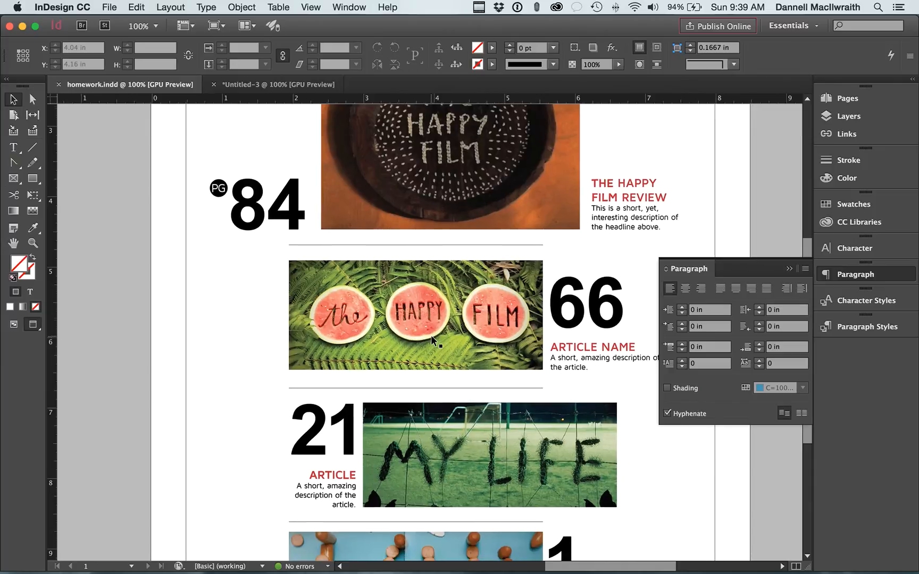
pyautogui.scroll(-8, 435, 342)
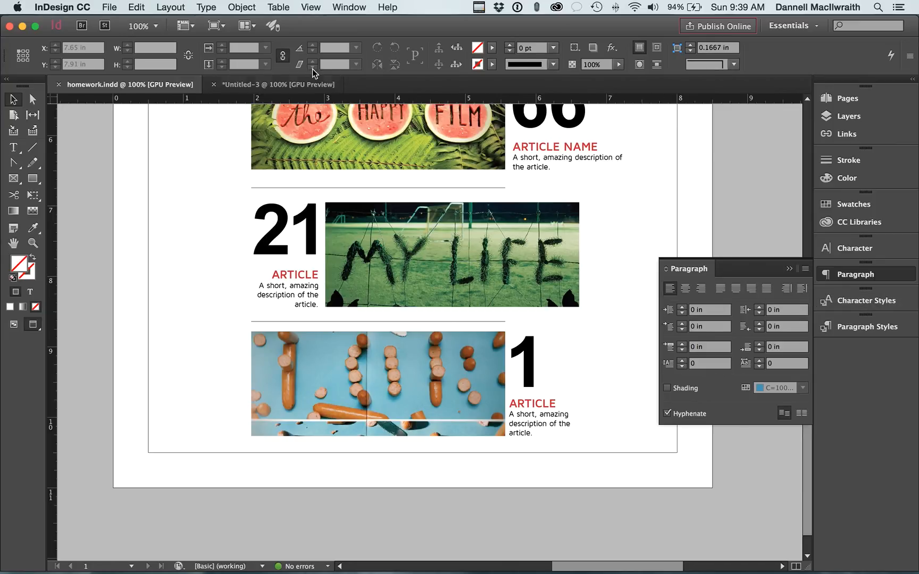
# - Sample a color theme from the watermelon image in homework.indd with the Color Theme Tool
pyautogui.click(33, 230)
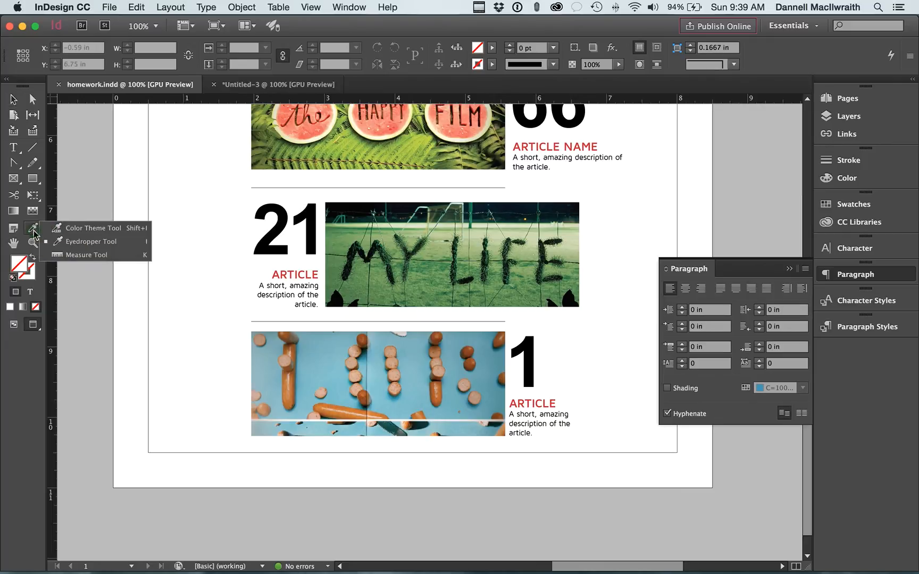
pyautogui.click(71, 229)
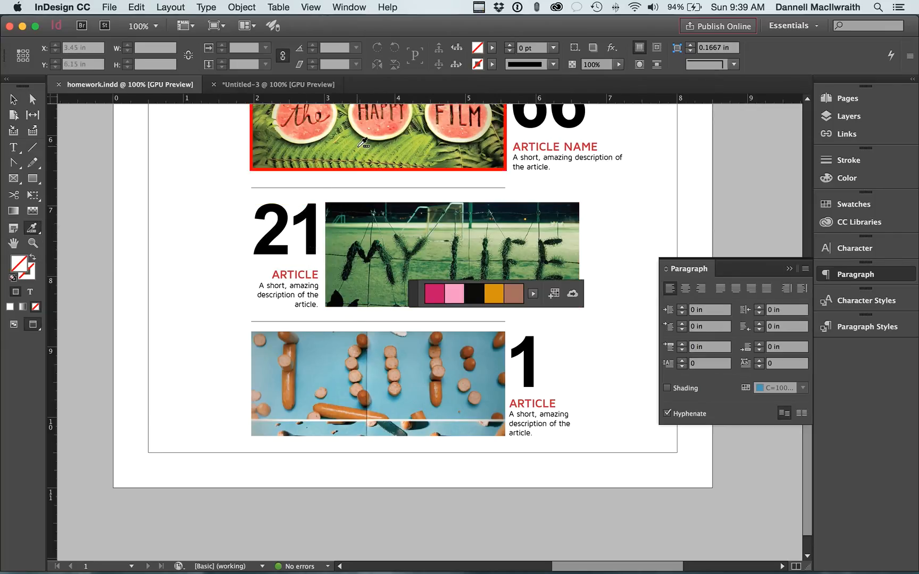
pyautogui.scroll(5, 363, 160)
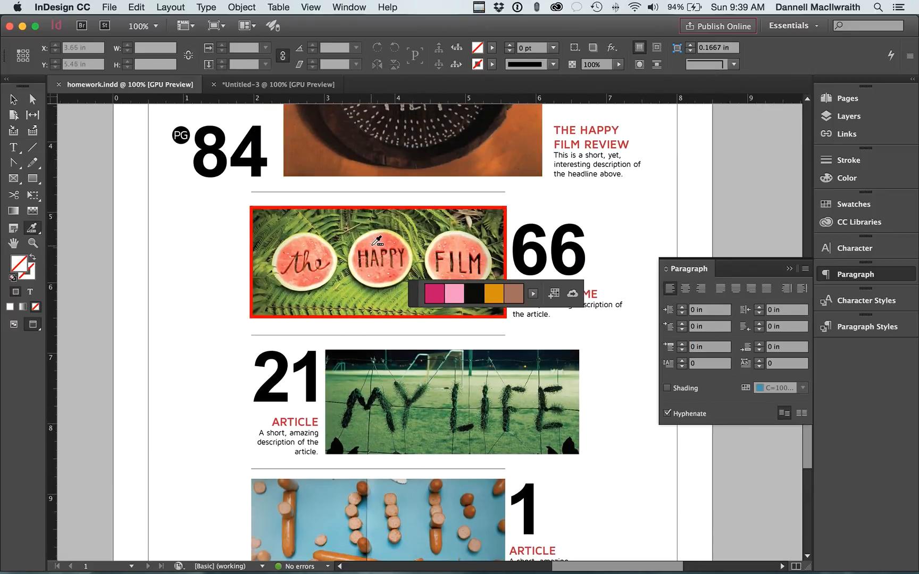
pyautogui.click(372, 242)
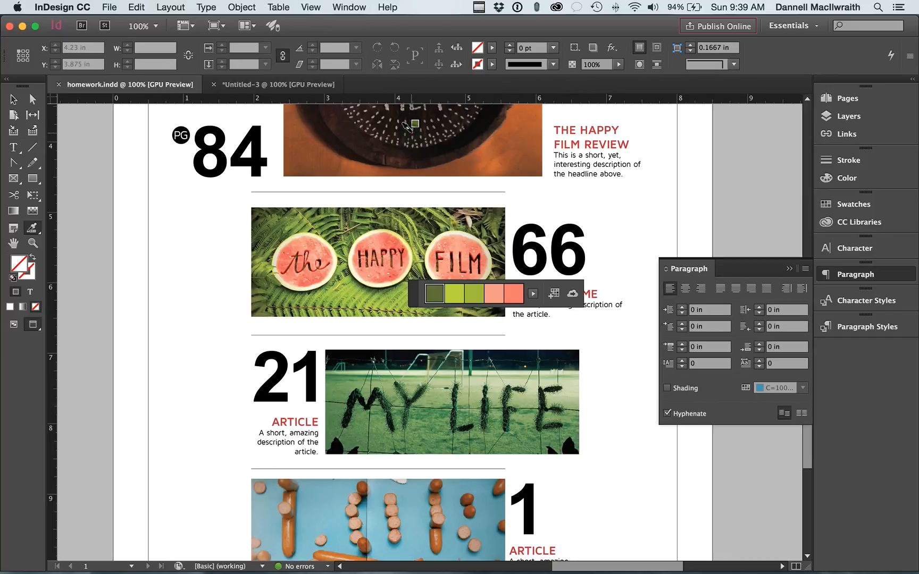
# - Discard the watermelon color theme and sample a new one from the dark plate image above it
pyautogui.scroll(3, 407, 126)
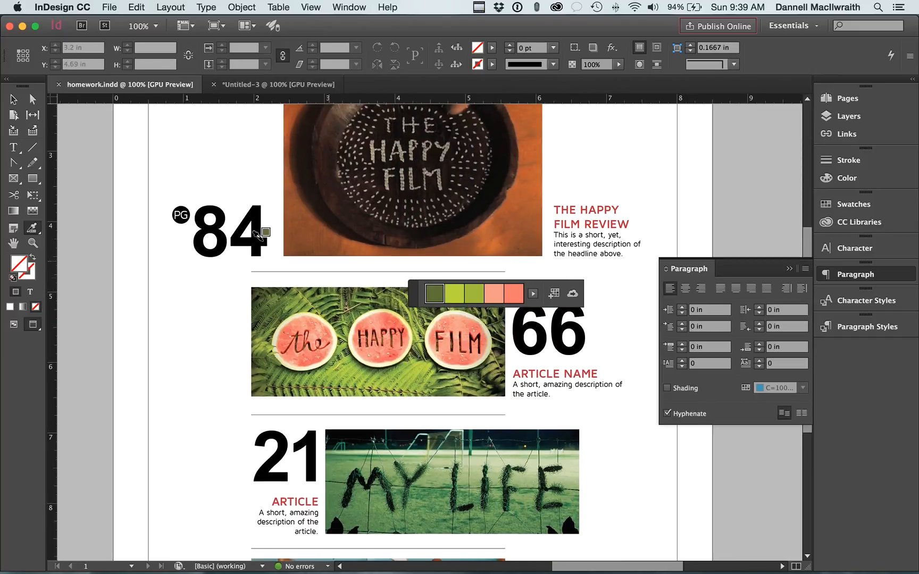
pyautogui.click(14, 99)
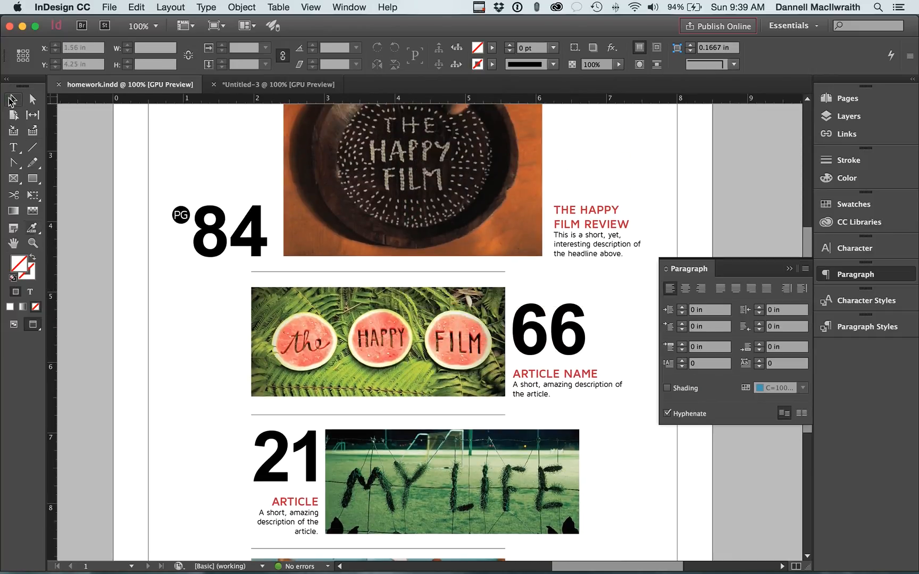
pyautogui.click(31, 228)
pyautogui.click(325, 172)
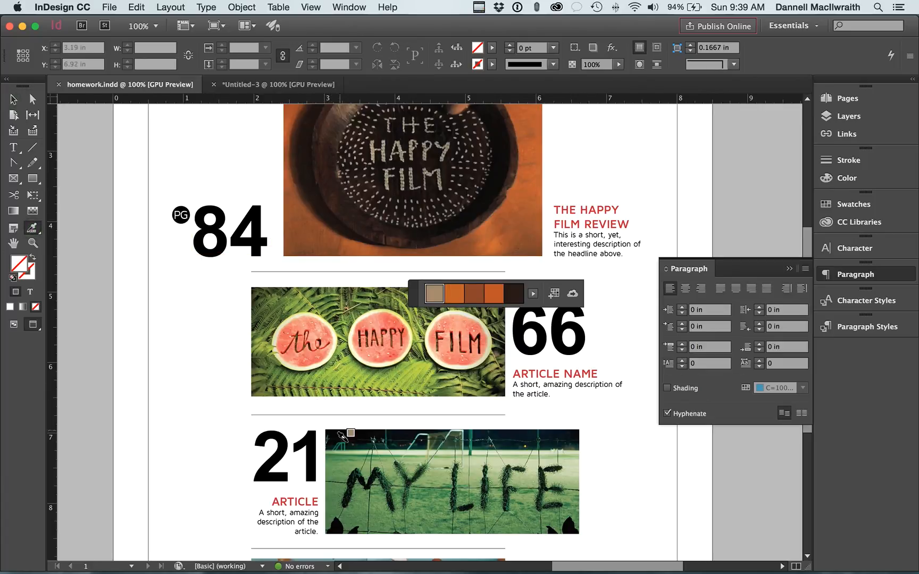
# - Discard the plate color theme, sample a new theme from the watermelon image and add it to the document's swatches
pyautogui.click(13, 99)
pyautogui.click(11, 100)
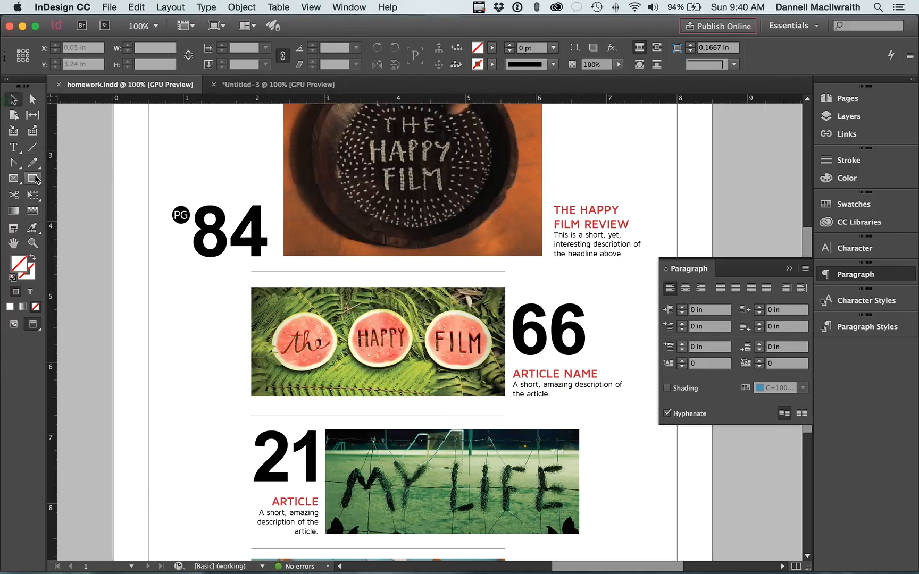
pyautogui.click(31, 228)
pyautogui.click(388, 334)
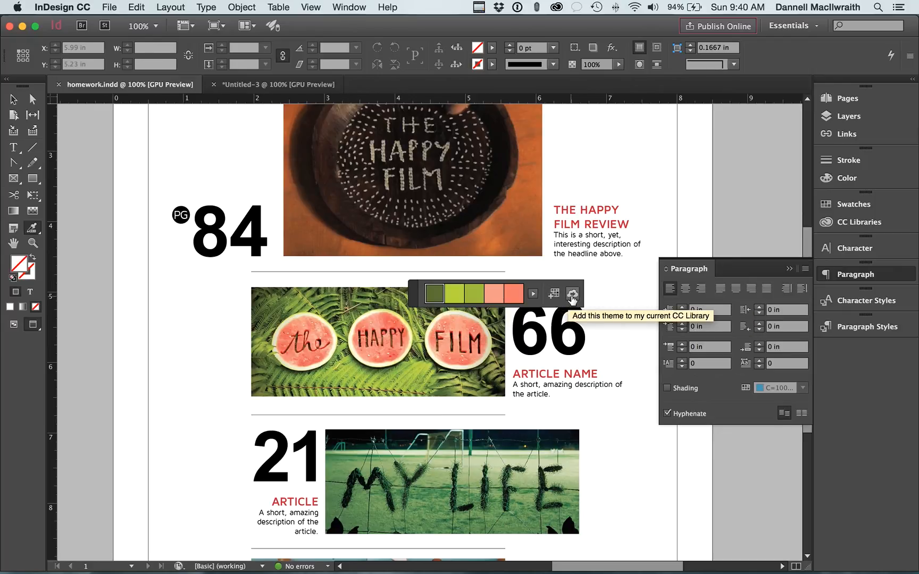
pyautogui.click(554, 296)
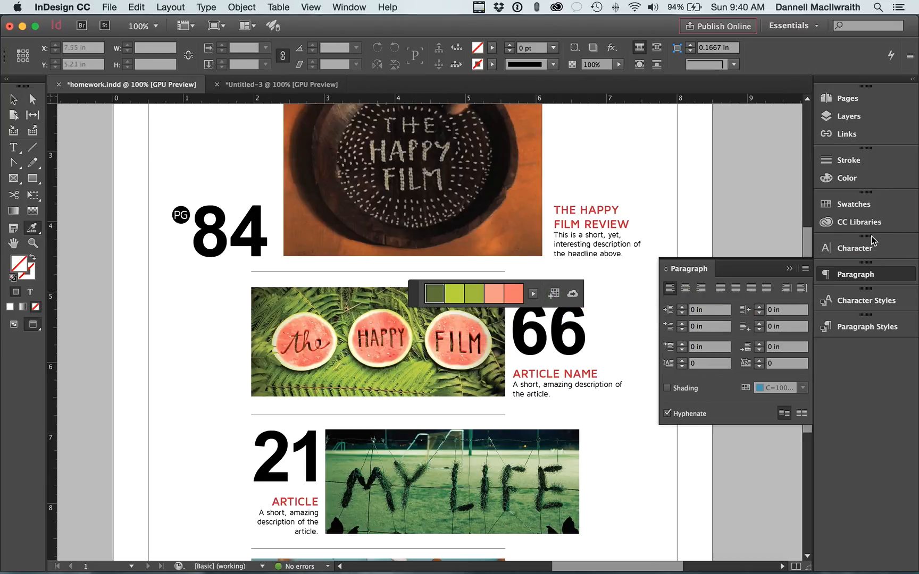
# - Expand the Colorful_Theme swatch group and examine the colors sampled from the watermelon image
pyautogui.click(848, 205)
pyautogui.moveTo(735, 357); pyautogui.dragTo(737, 497)
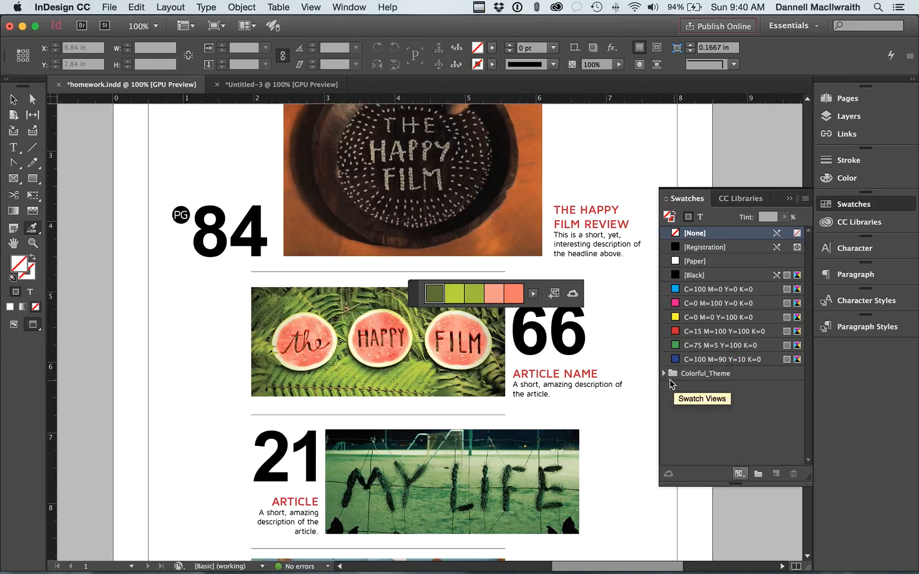
pyautogui.click(663, 374)
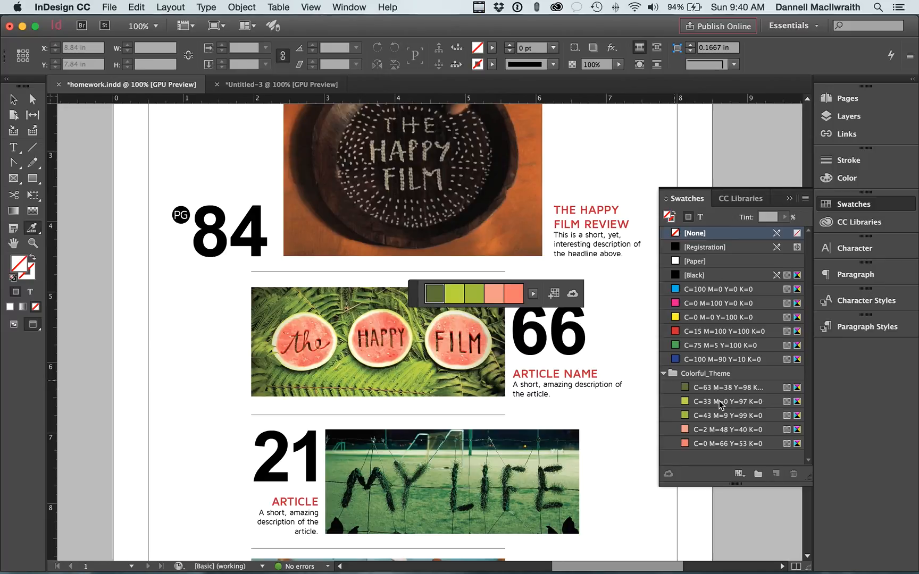
pyautogui.click(790, 199)
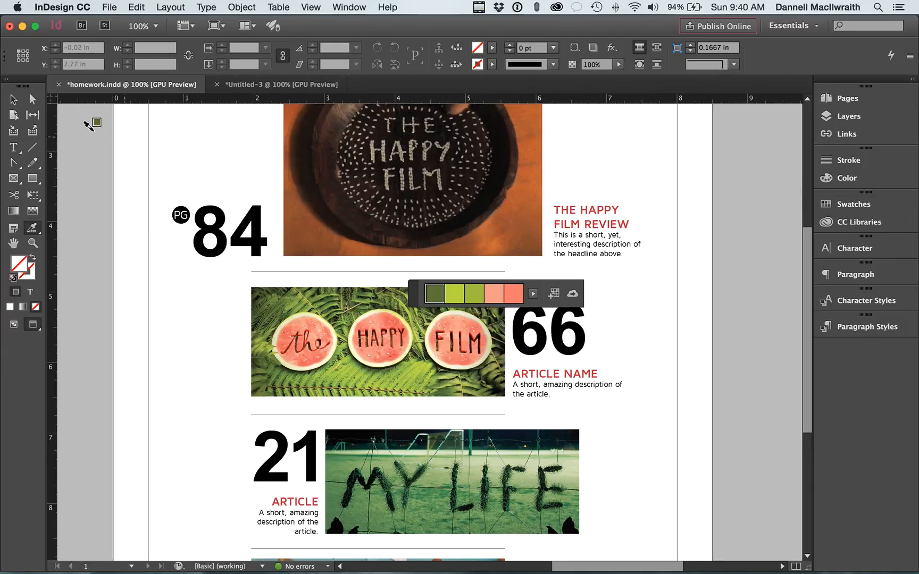
pyautogui.click(13, 104)
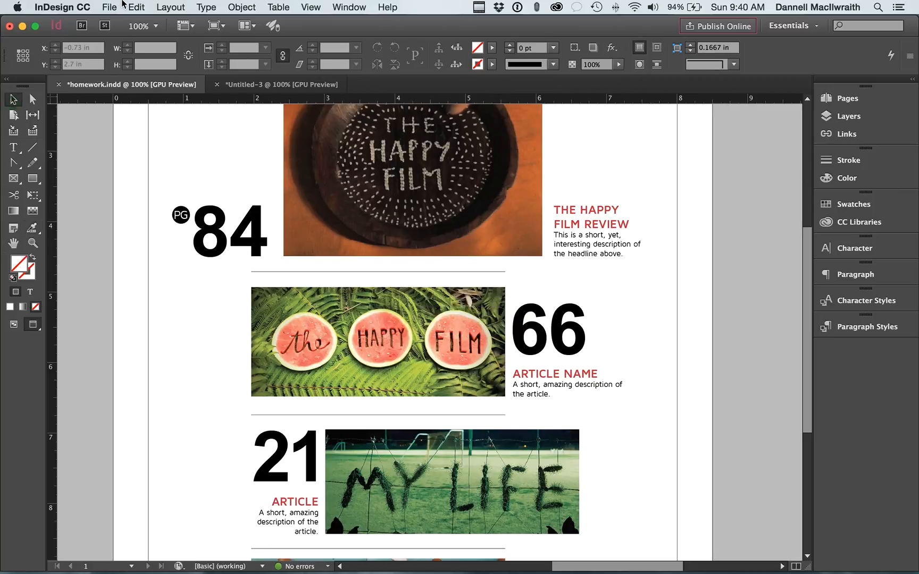
# - Start a PDF export named homework in the Indesign-Tutorial2 folder with the [High Quality Print] preset, set to export as spreads
pyautogui.click(112, 7)
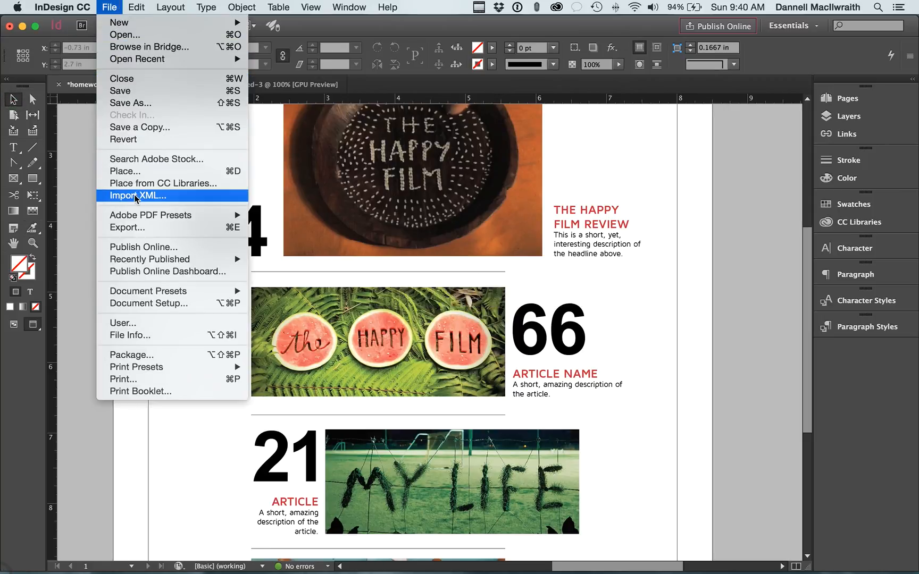
pyautogui.moveTo(142, 218)
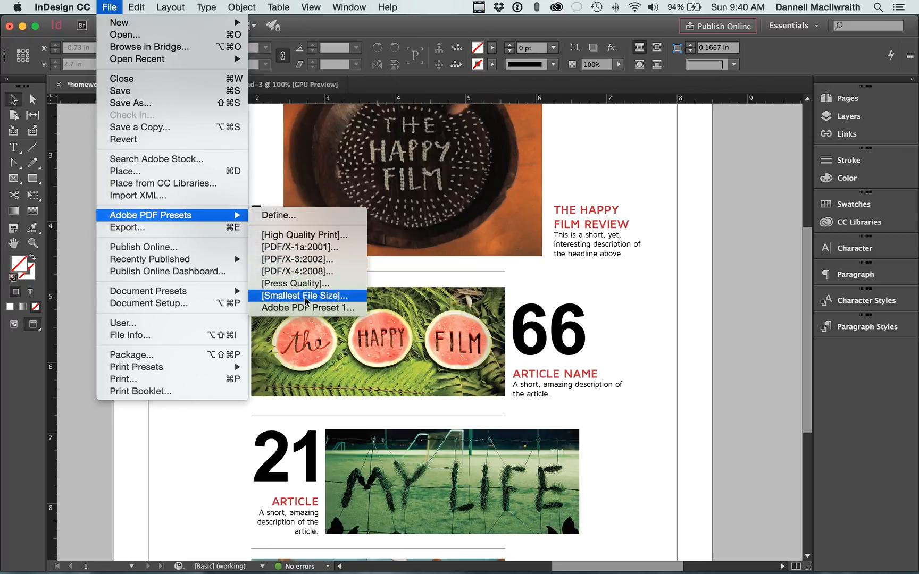
pyautogui.click(320, 235)
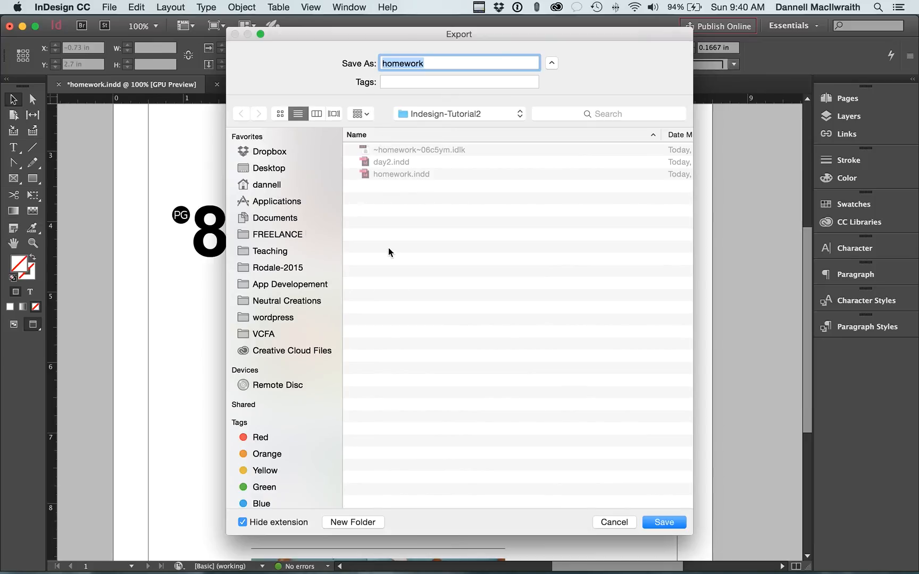
pyautogui.press('Return')
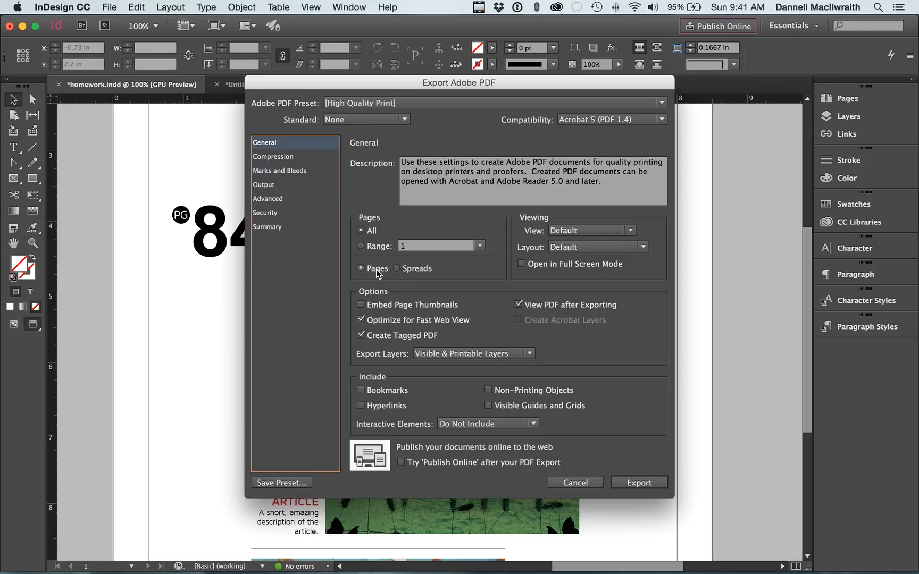
pyautogui.click(402, 270)
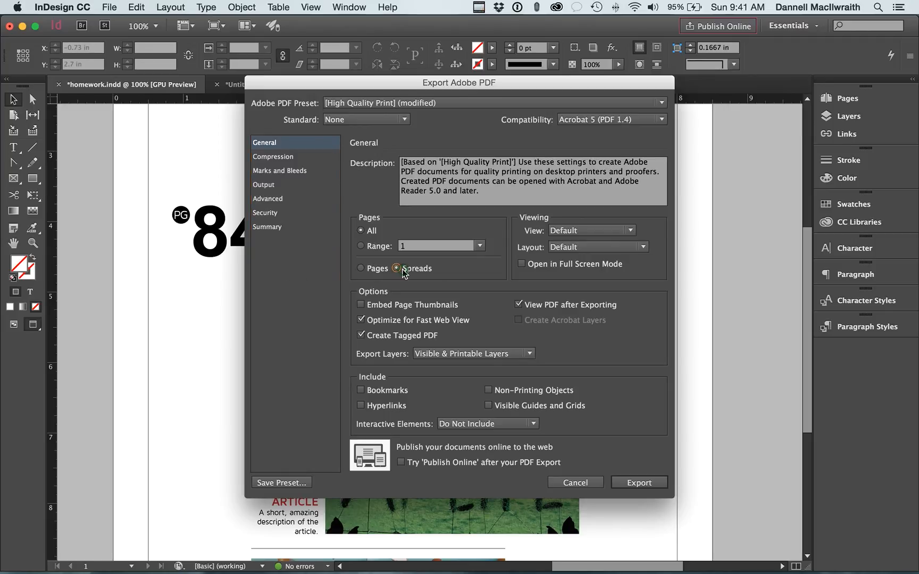
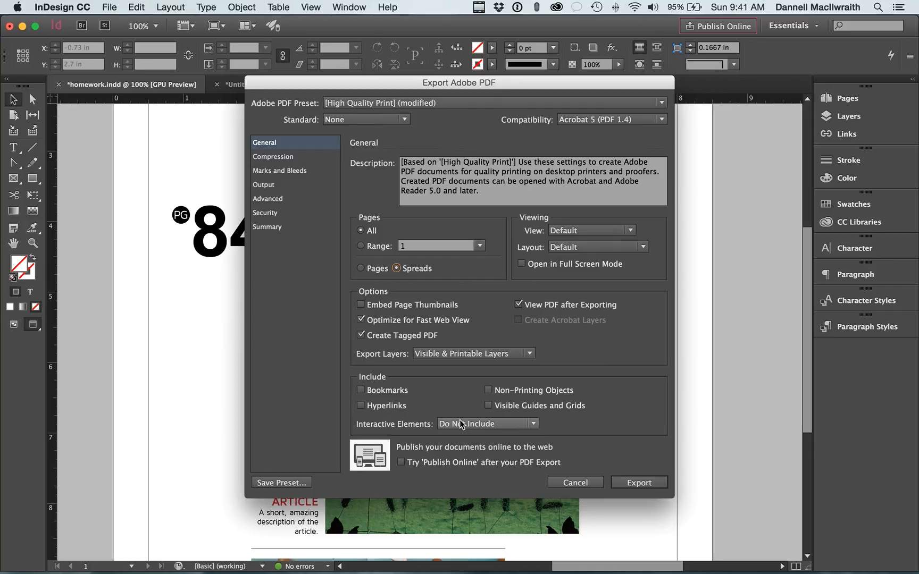
# - Include only crop marks and bleed marks at 0.125 pt weight, and export the PDF
pyautogui.click(293, 171)
pyautogui.click(361, 177)
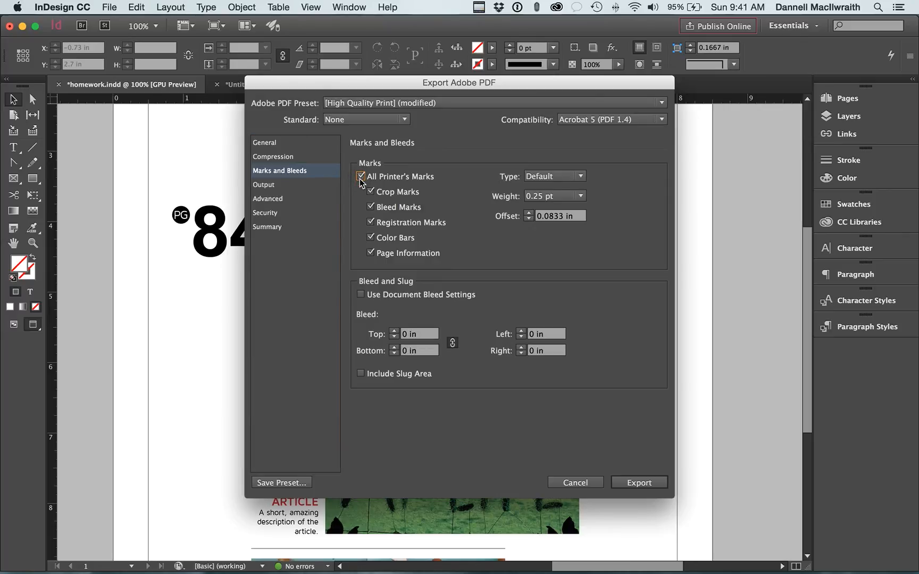
pyautogui.click(371, 254)
pyautogui.click(371, 237)
pyautogui.click(371, 222)
pyautogui.click(580, 196)
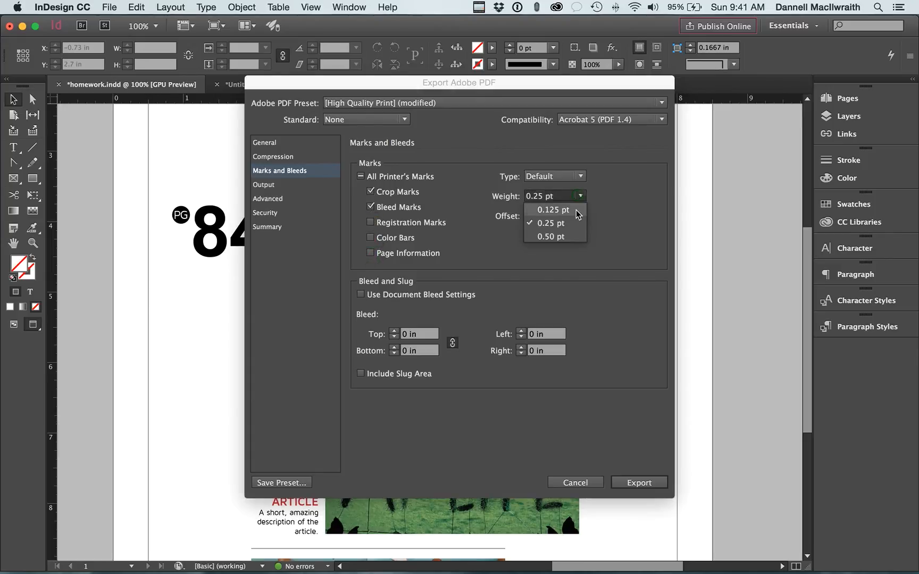
pyautogui.click(577, 210)
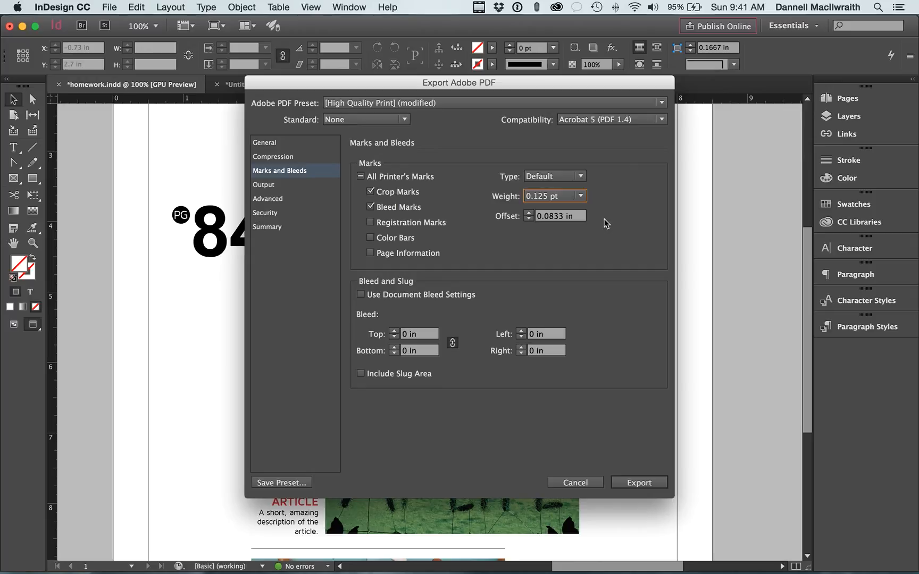
pyautogui.click(640, 484)
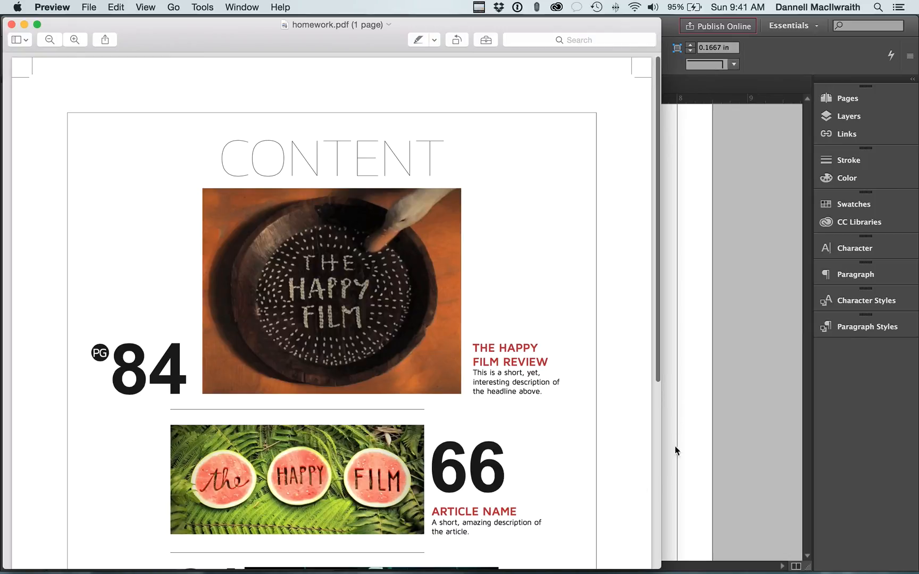
# - Check the page layout and corner crop marks throughout the exported homework.pdf, and close it
pyautogui.scroll(-10, 440, 295)
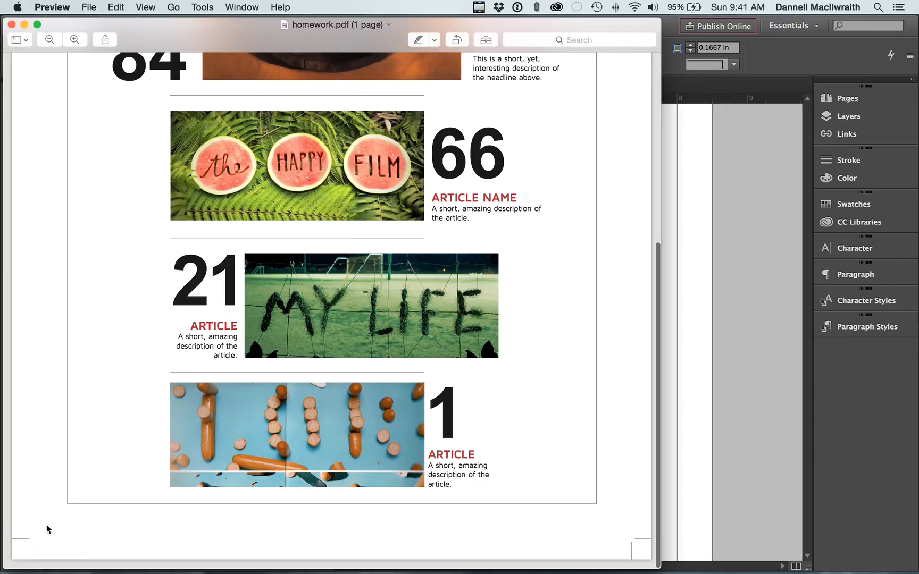
pyautogui.scroll(10, 81, 166)
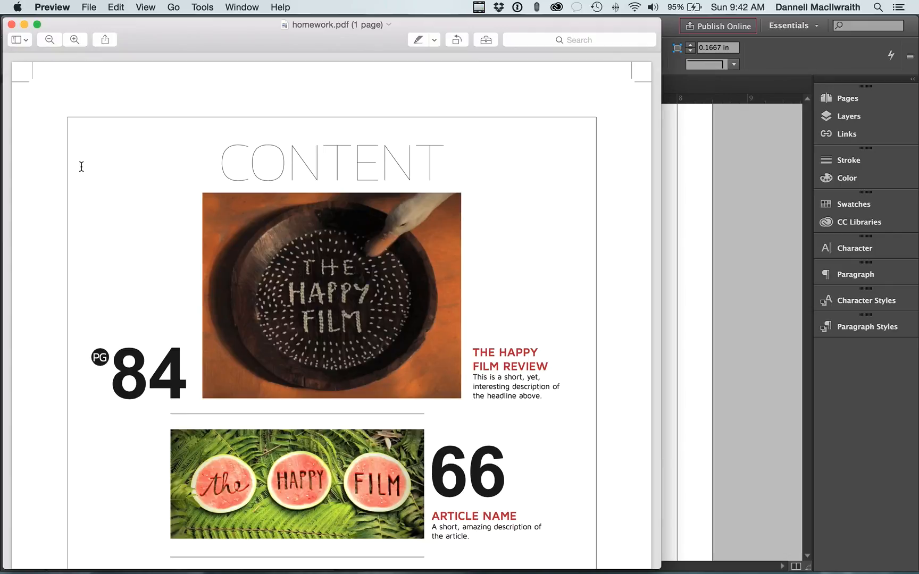
pyautogui.scroll(-10, 161, 325)
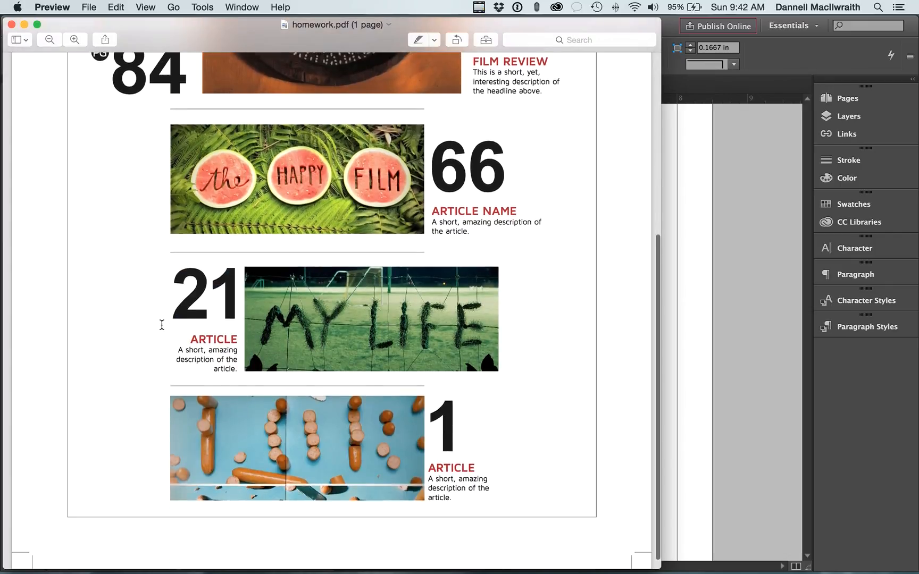
pyautogui.click(11, 24)
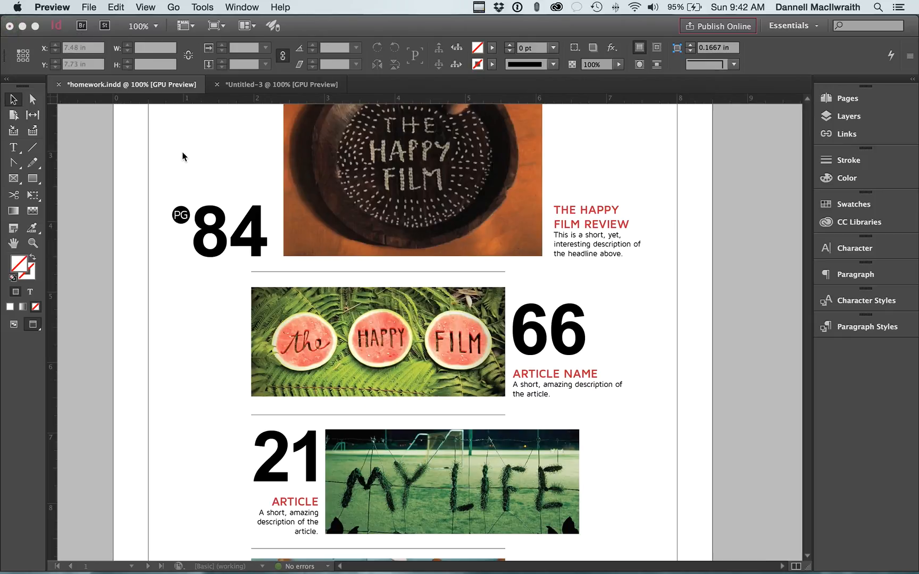
# - Return to InDesign and check the Save As formats for homework.indd, including InDesign CS4 or later (IDML), without saving
pyautogui.click(90, 7)
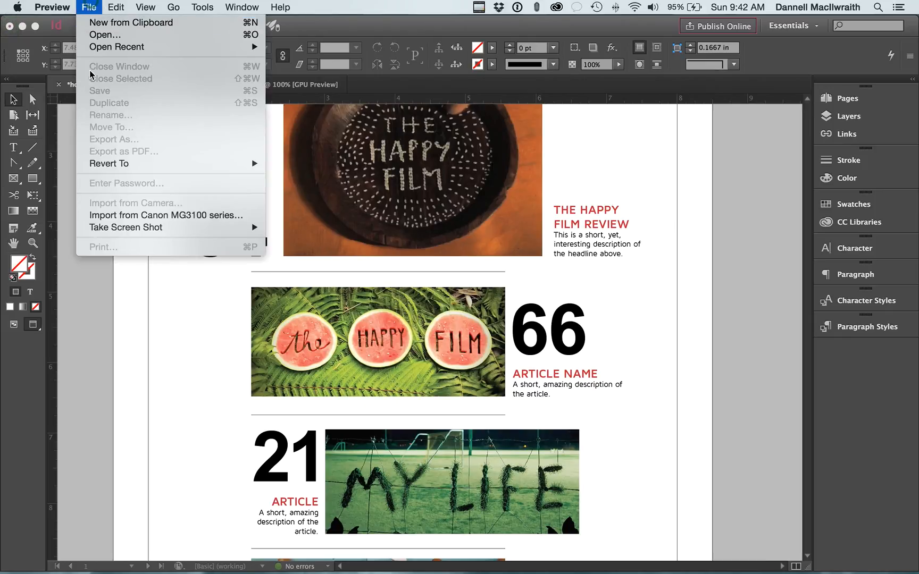
pyautogui.click(82, 152)
pyautogui.click(109, 7)
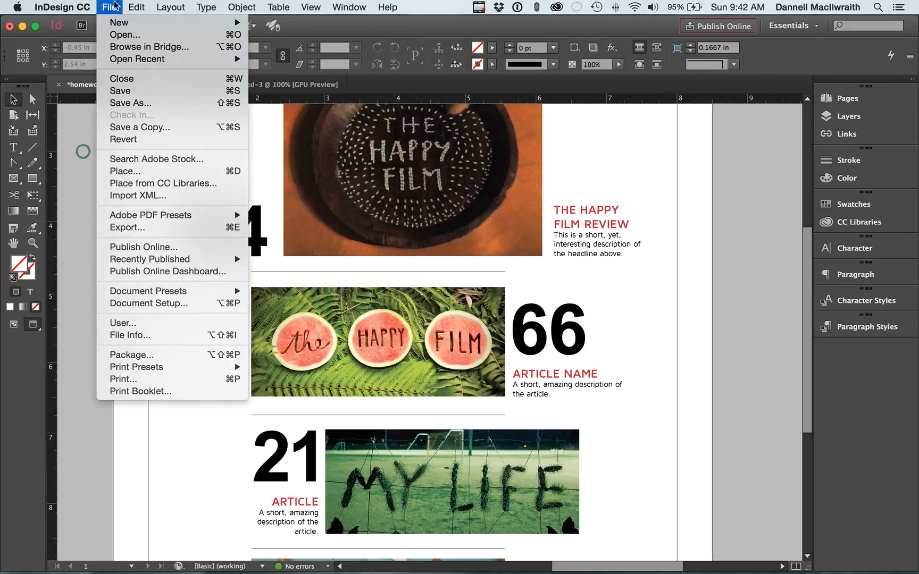
pyautogui.click(123, 105)
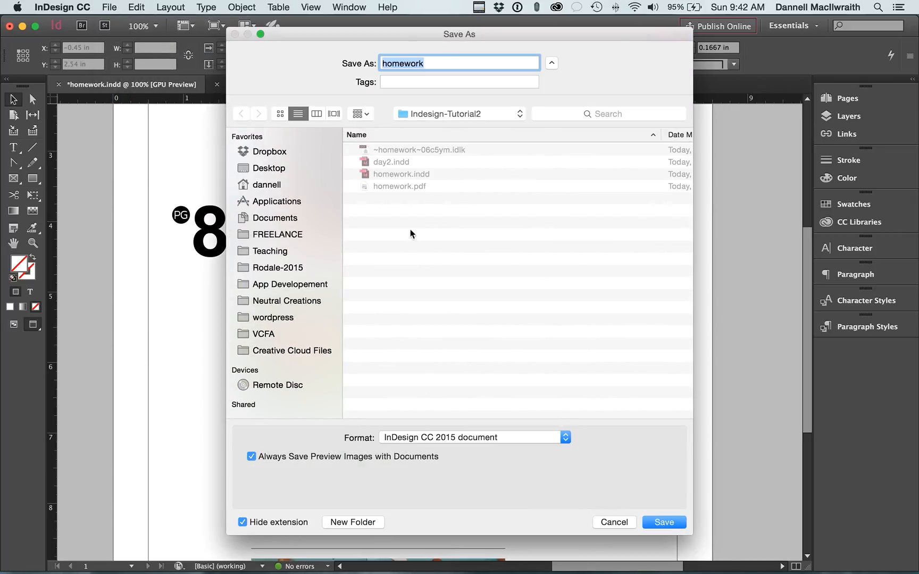
pyautogui.click(478, 439)
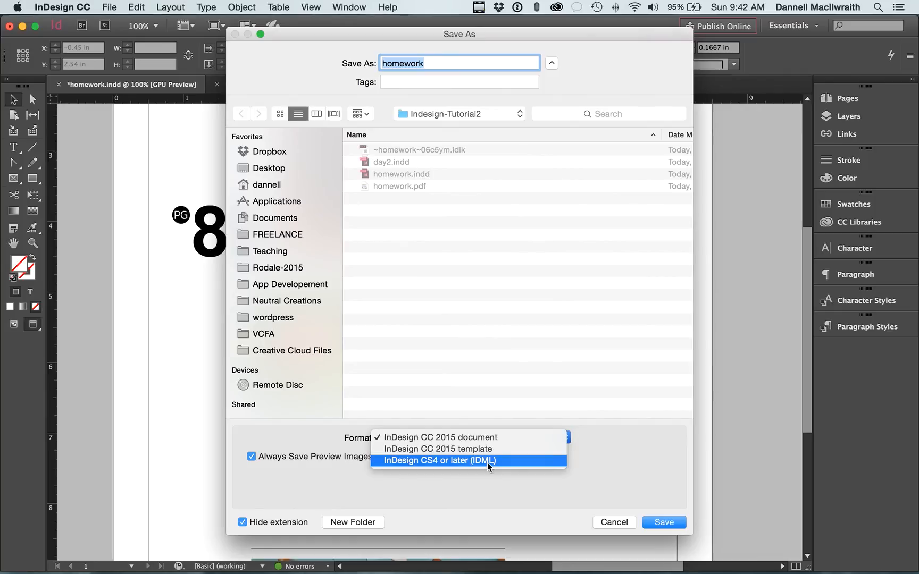
pyautogui.click(642, 474)
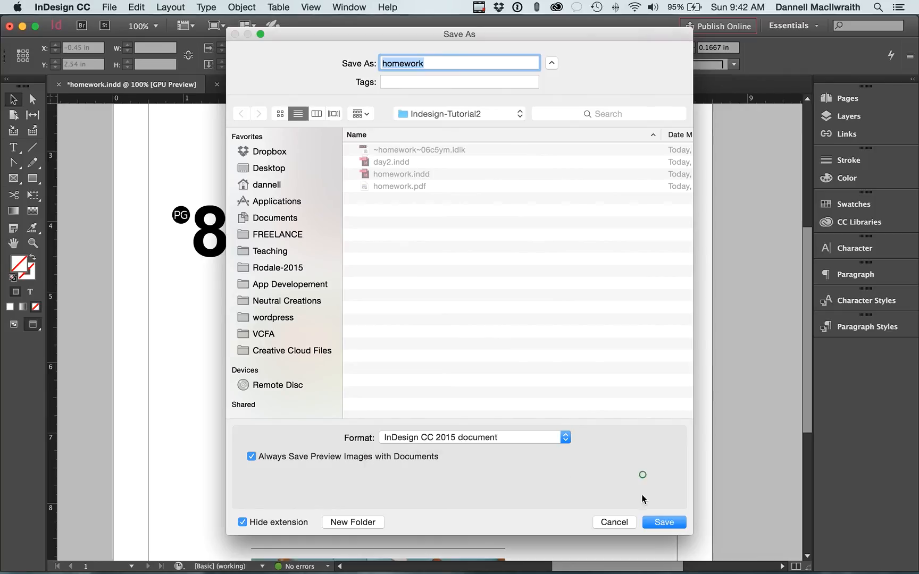
pyautogui.click(620, 523)
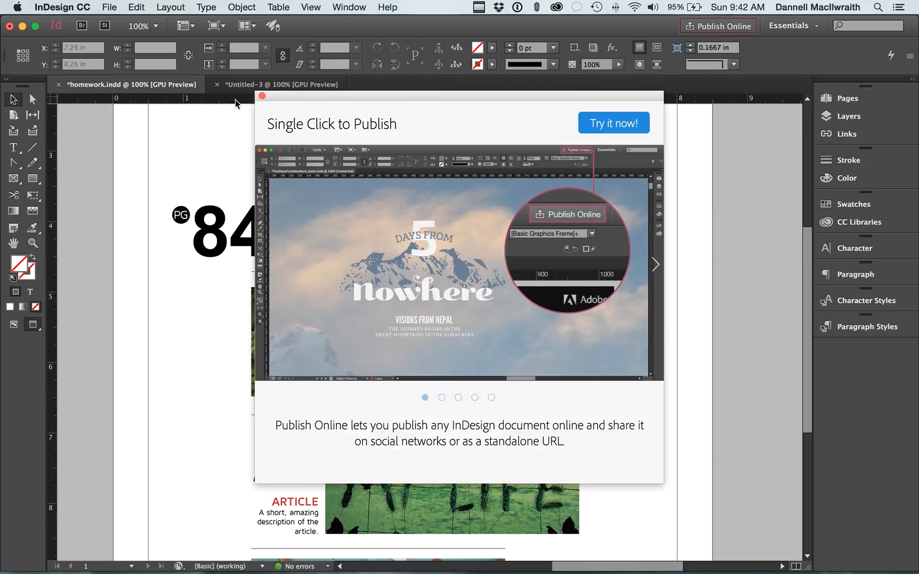
pyautogui.click(262, 96)
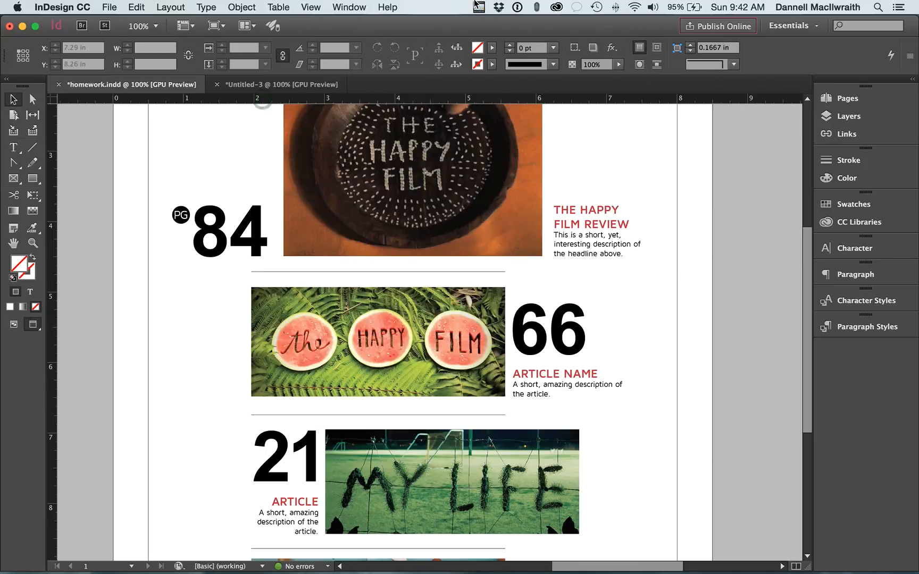